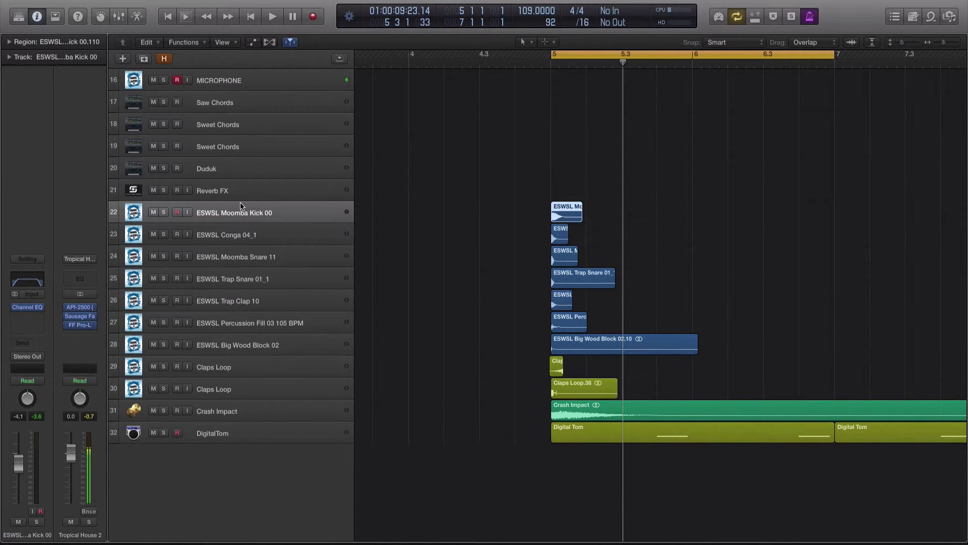
left_click_drag(445, 146, 673, 450)
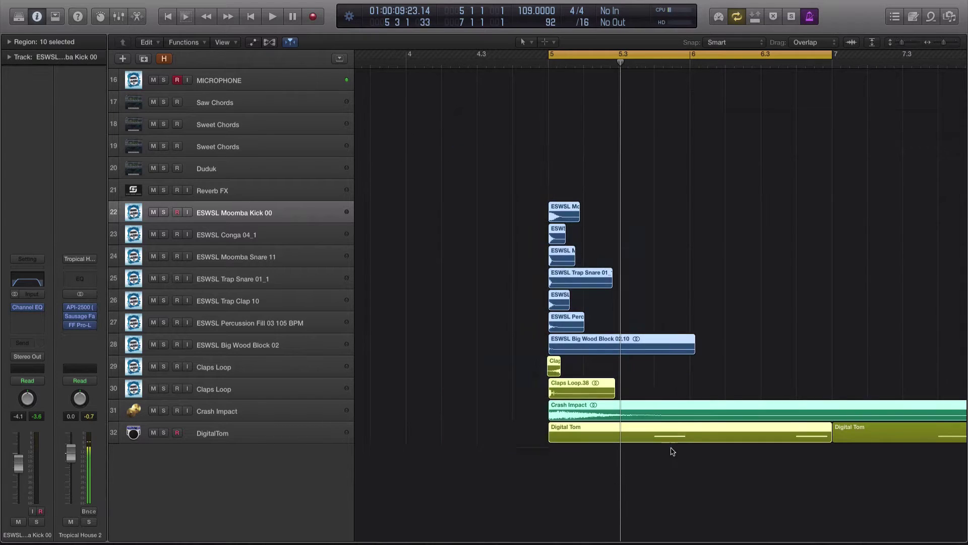
left_click(491, 315)
left_click(273, 233)
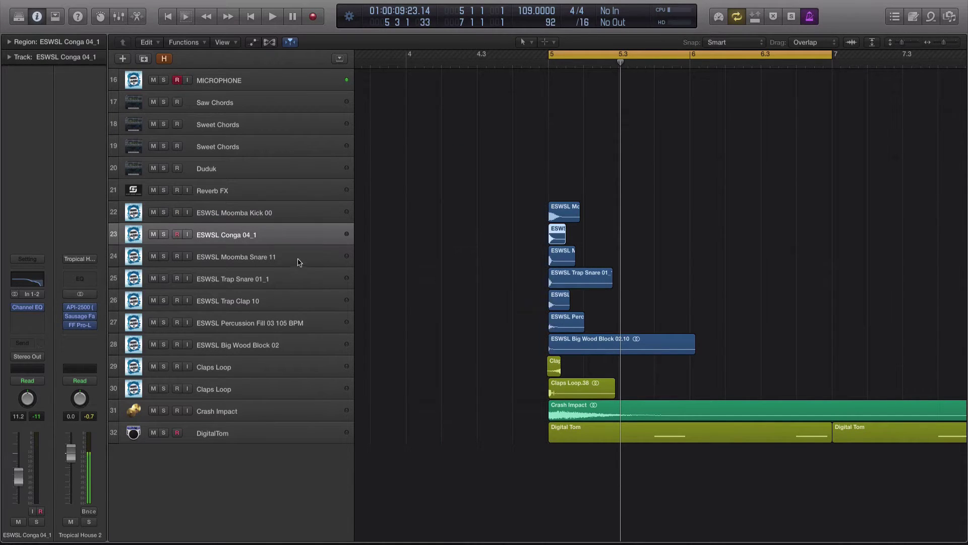
left_click(298, 258)
left_click(303, 278)
left_click(291, 208)
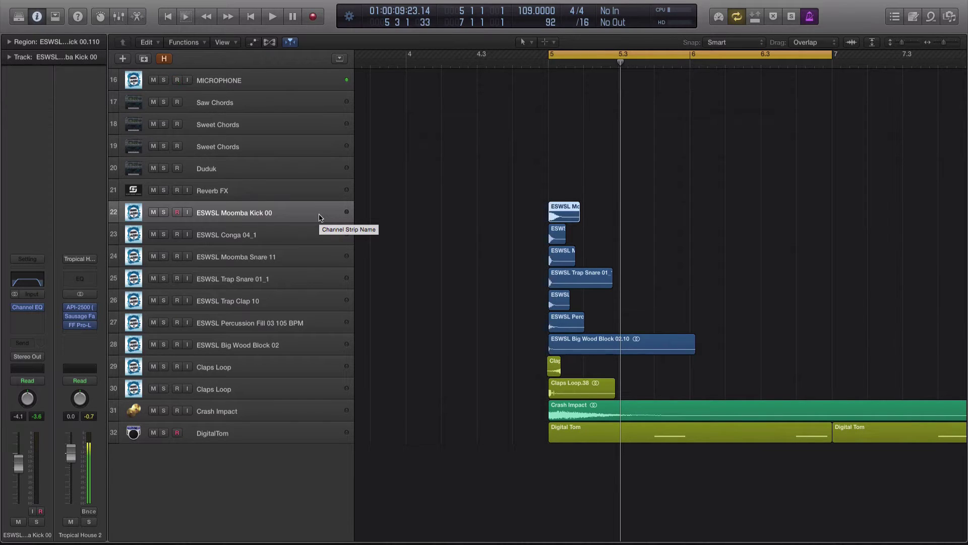
left_click(460, 206)
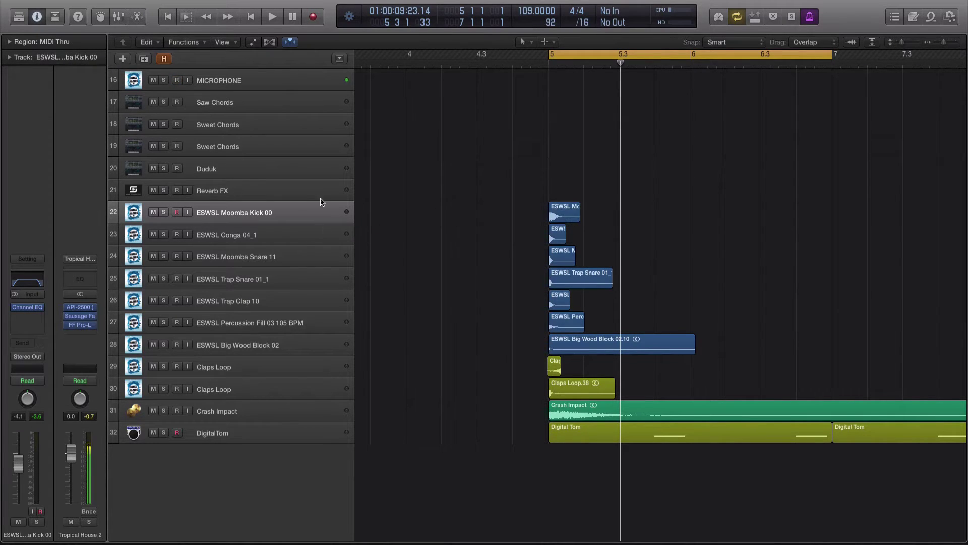
left_click(293, 204)
left_click(305, 197)
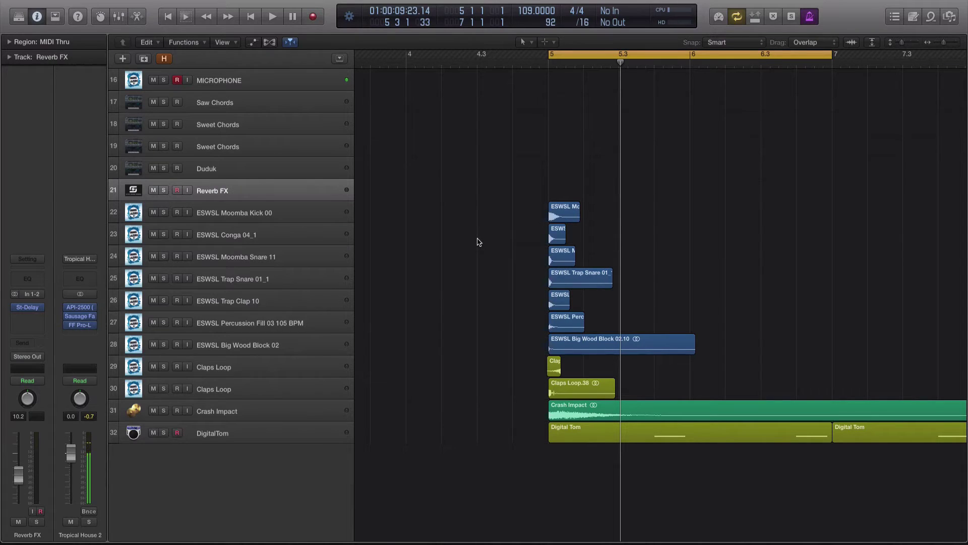
key("super+Right")
left_click_drag(458, 200, 552, 333)
left_click(522, 214)
key("super+Left")
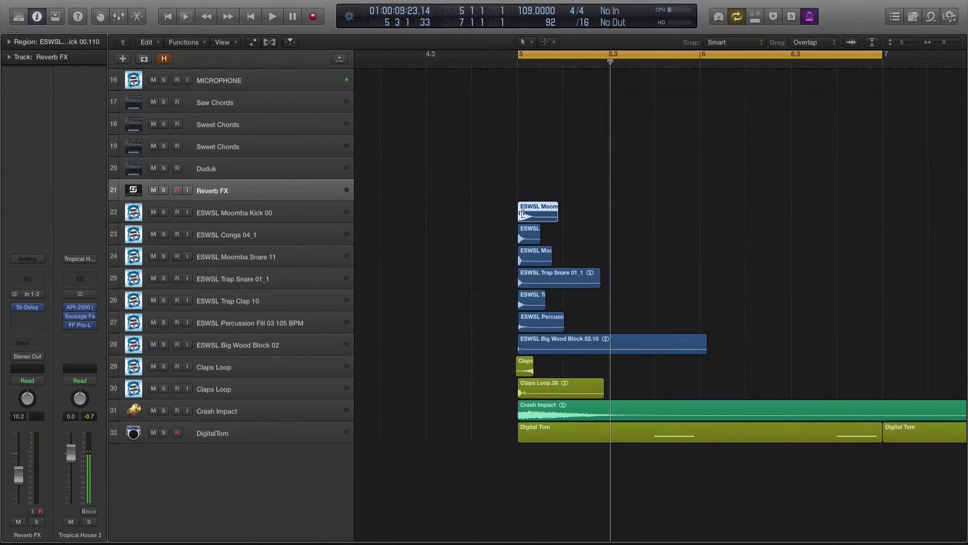
left_click(544, 190)
key("super+Left")
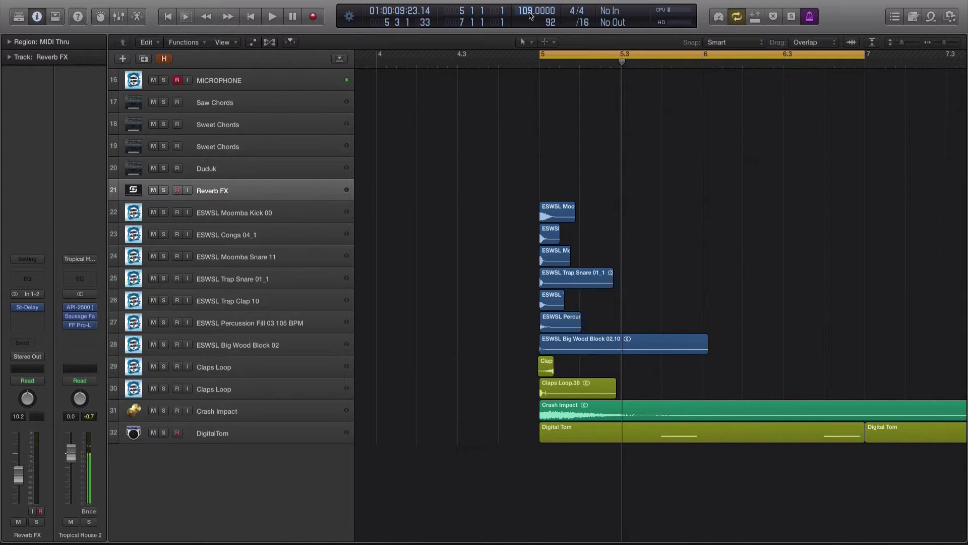
Solo the ESWSL Moomba Kick 00 region at bar 5 and play it back.
left_click(302, 209)
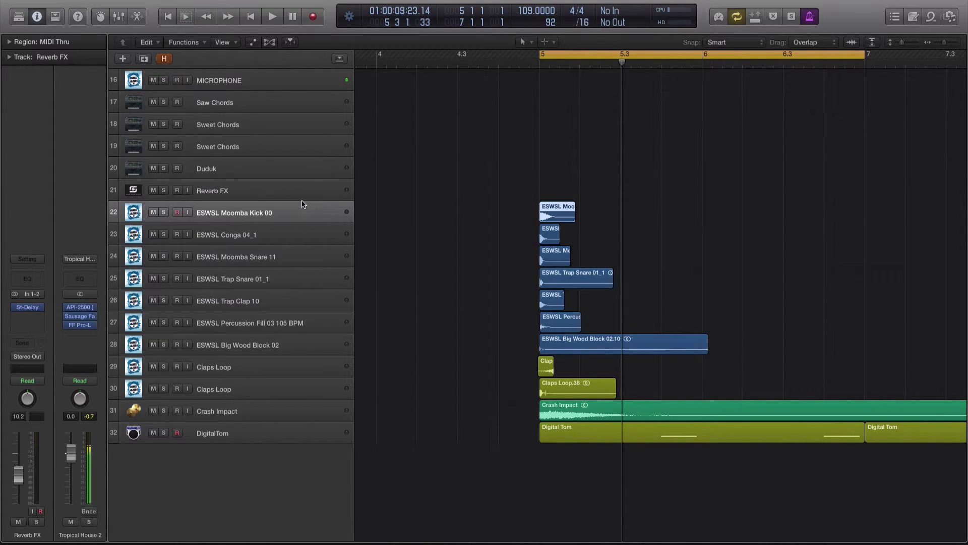
left_click(474, 180)
left_click(552, 208)
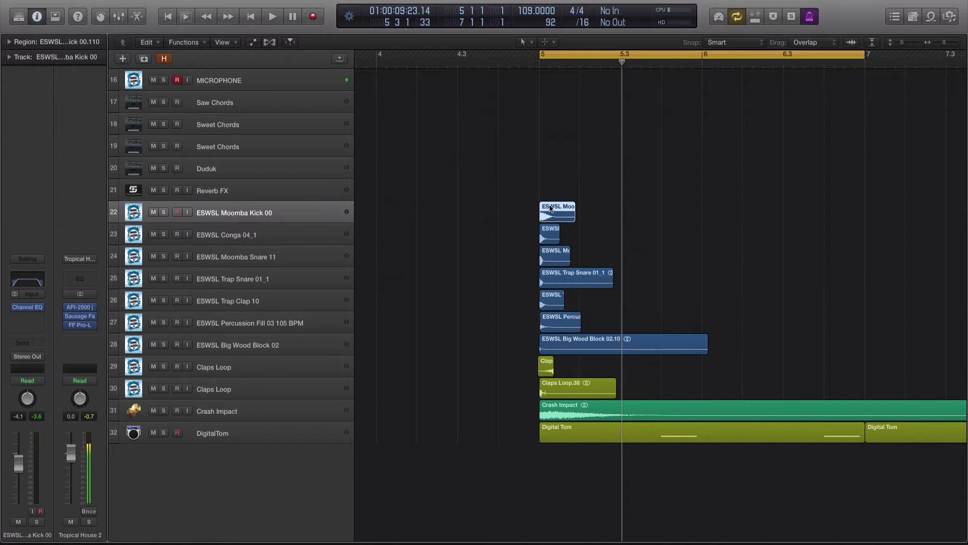
key("ctrl+s")
scroll(572, 173, "up", 5)
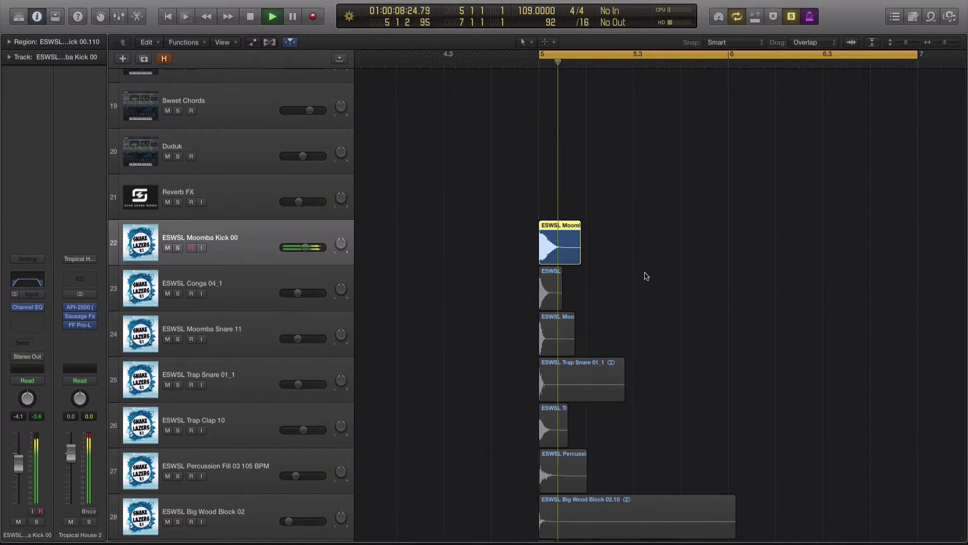
Duplicate the Moomba Kick region onto every beat from bar 5 through the end of bar 8.
left_click_drag(566, 245, 613, 244)
mouse_move(670, 235)
left_mouse_down()
mouse_move(572, 244)
mouse_move(662, 245)
left_mouse_up()
left_click_drag(800, 235, 733, 243)
key("super+Left")
key("super+Left")
key("super+Left")
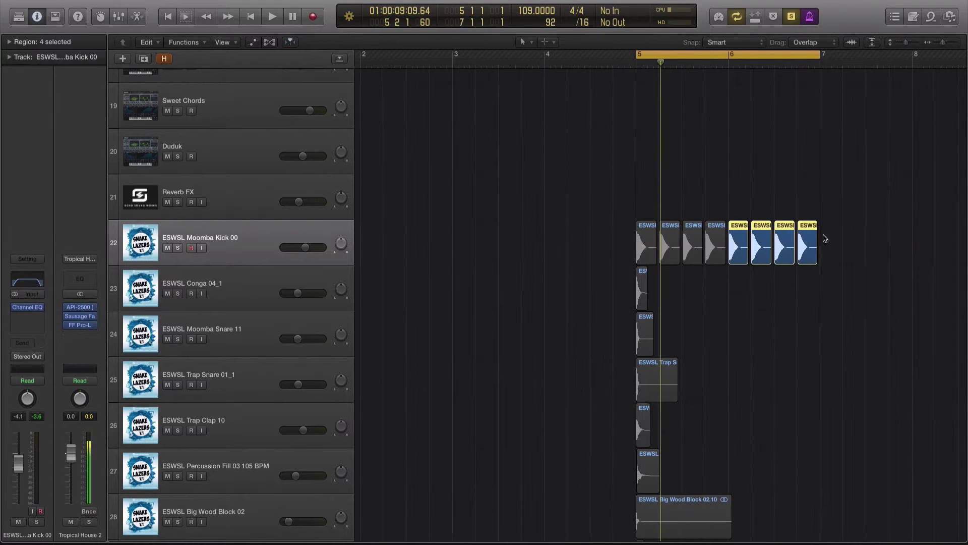
left_click_drag(854, 234, 825, 235)
scroll(830, 85, "down", 1)
scroll(832, 86, "right", 5)
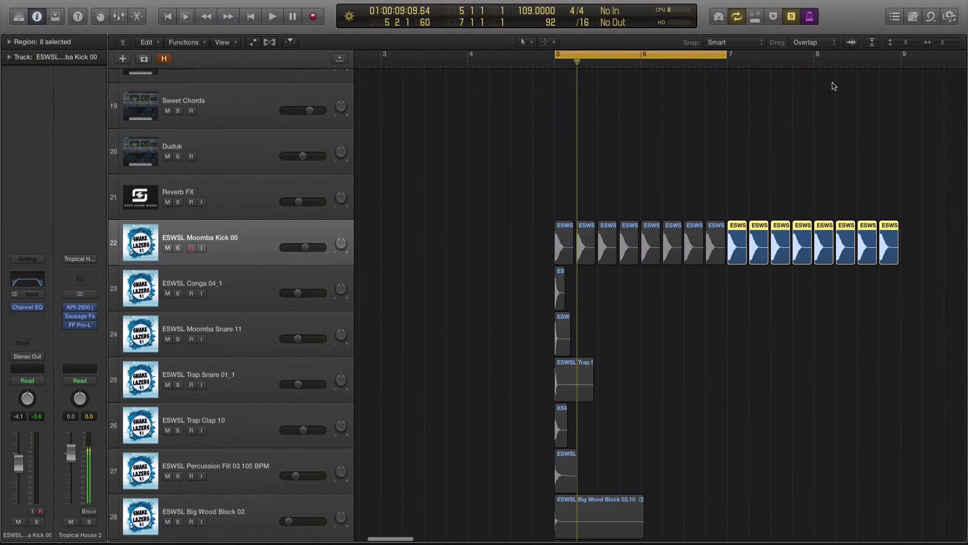
Extend the cycle range to about bar 9 and play back the full row of kick regions.
left_click_drag(726, 57, 905, 56)
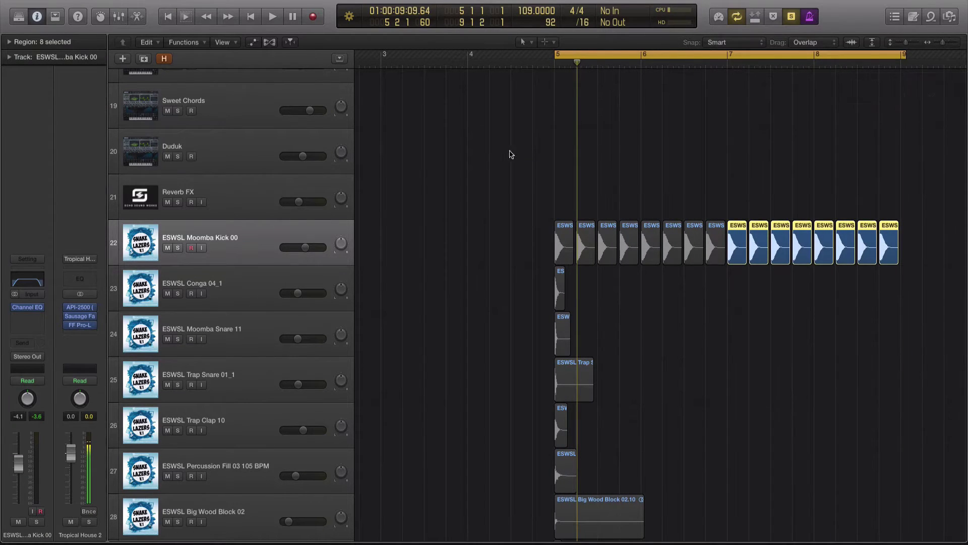
left_click_drag(502, 156, 954, 241)
key("space")
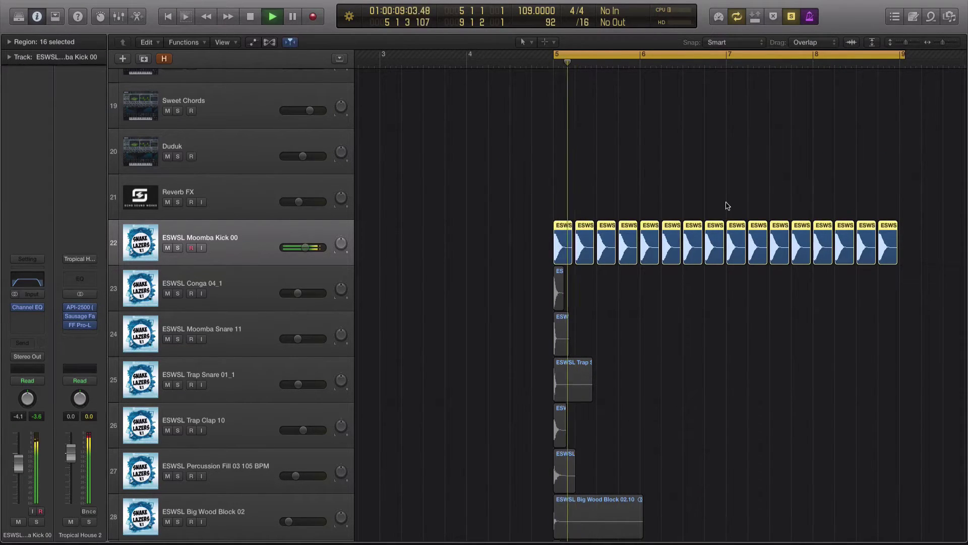
key("space")
scroll(647, 217, "up", 2)
key("super+Right")
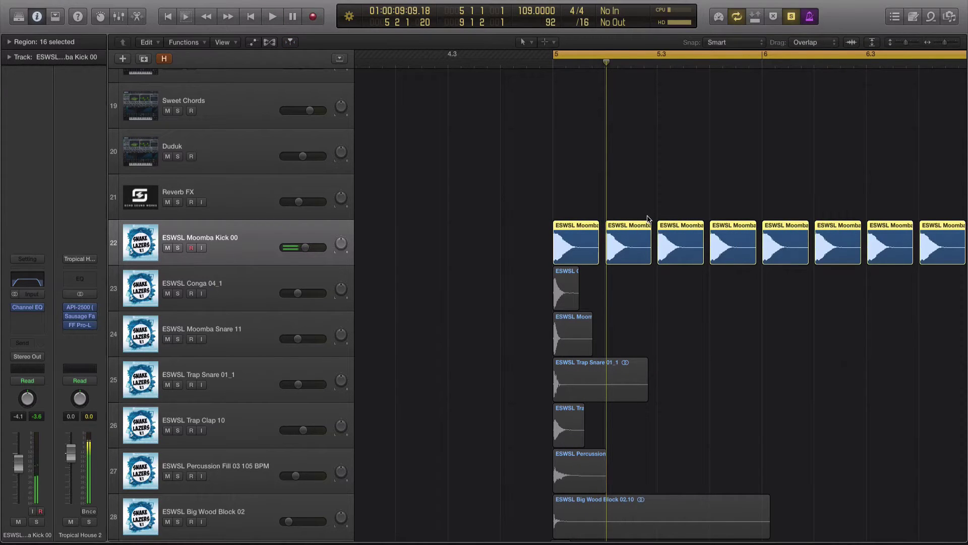
scroll(649, 218, "right", 1)
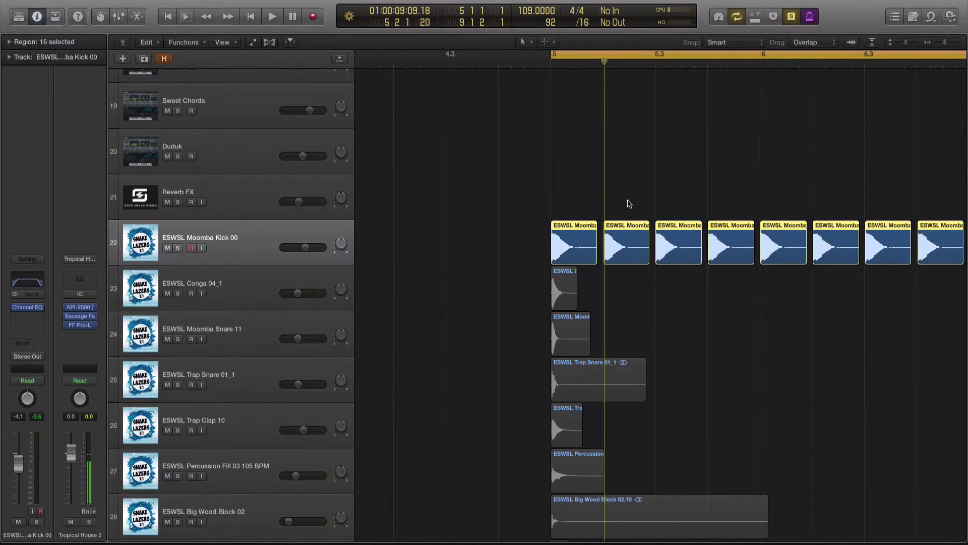
key("space")
key("space")
key("space")
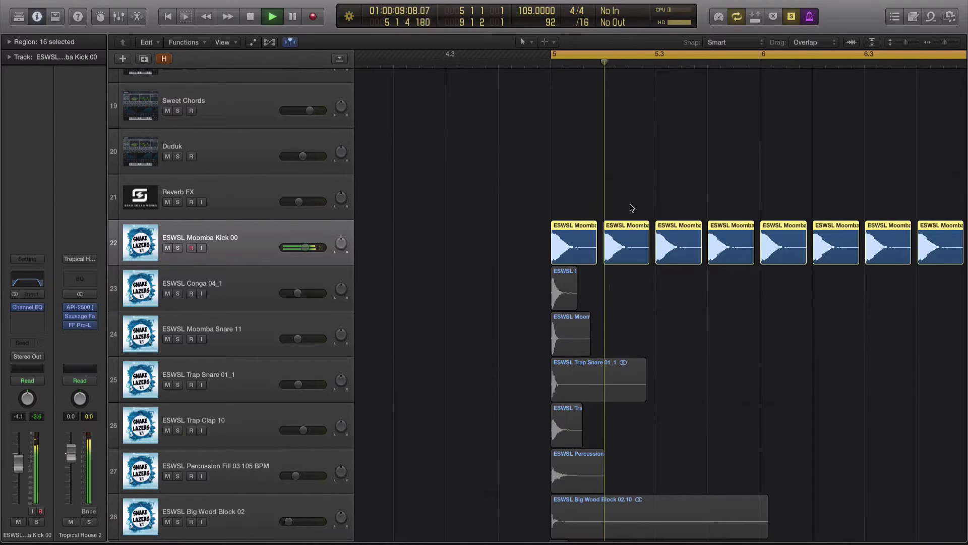
key("space")
Audition the kick pattern in solo once more, ending with playback stopped and solo off.
key("super+Left")
key("super+Left")
scroll(526, 205, "left", 1)
left_click(275, 292)
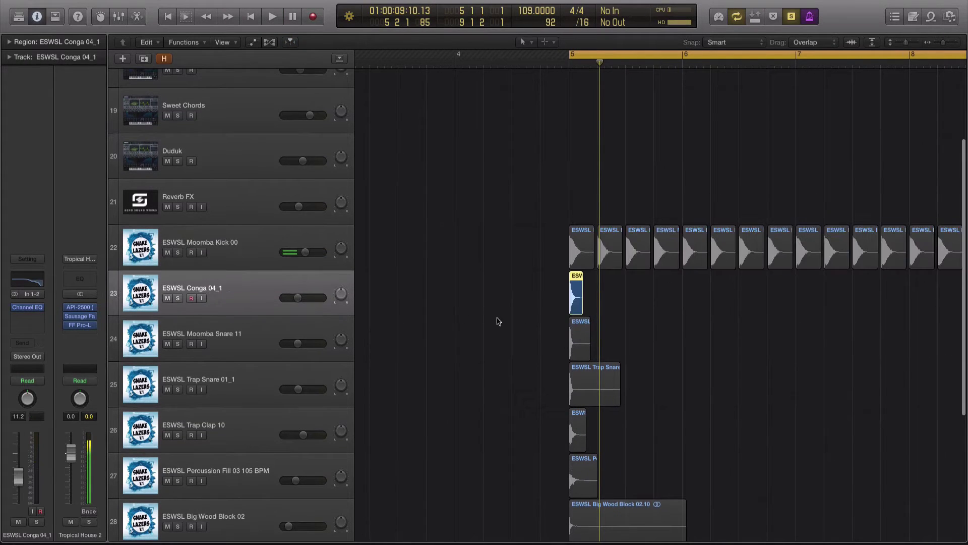
key("super+a")
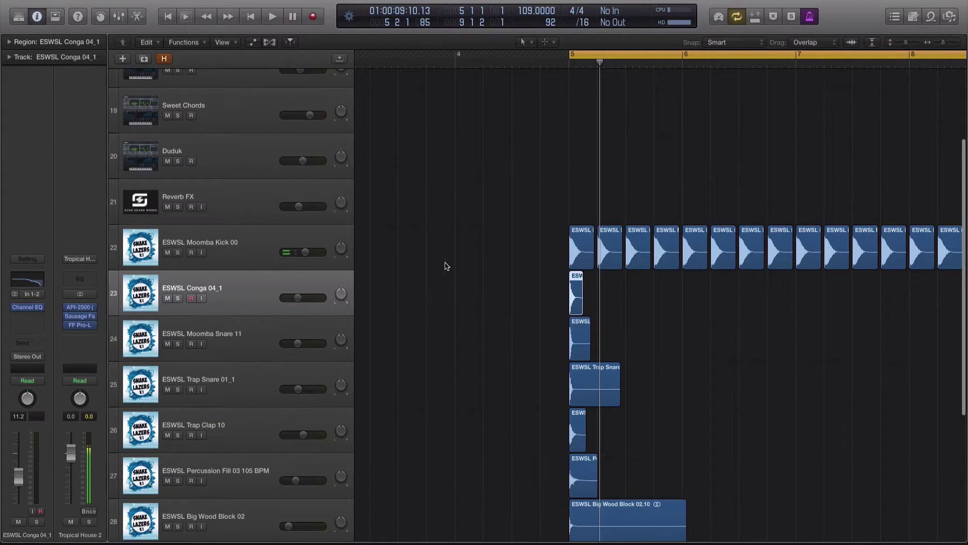
left_click(257, 244)
key("space")
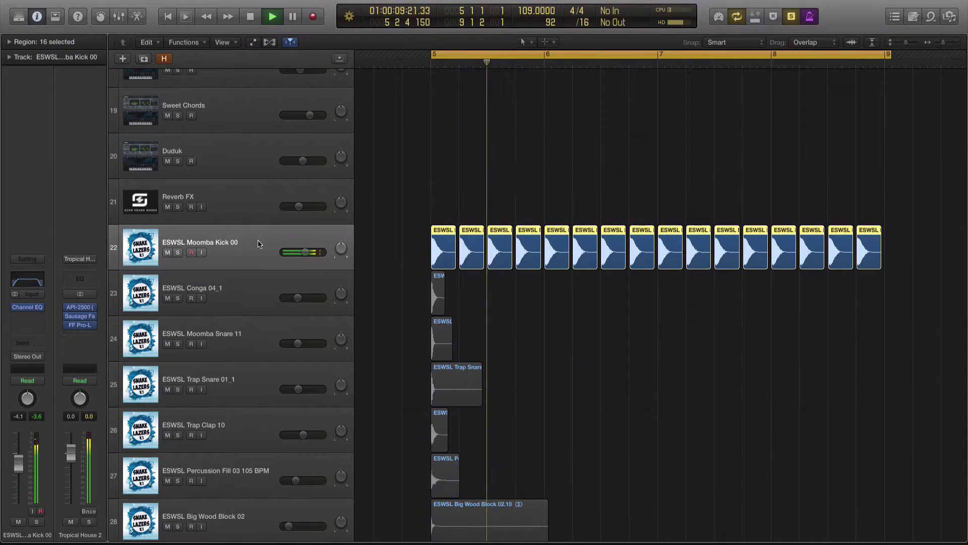
key("ctrl+s")
key("space")
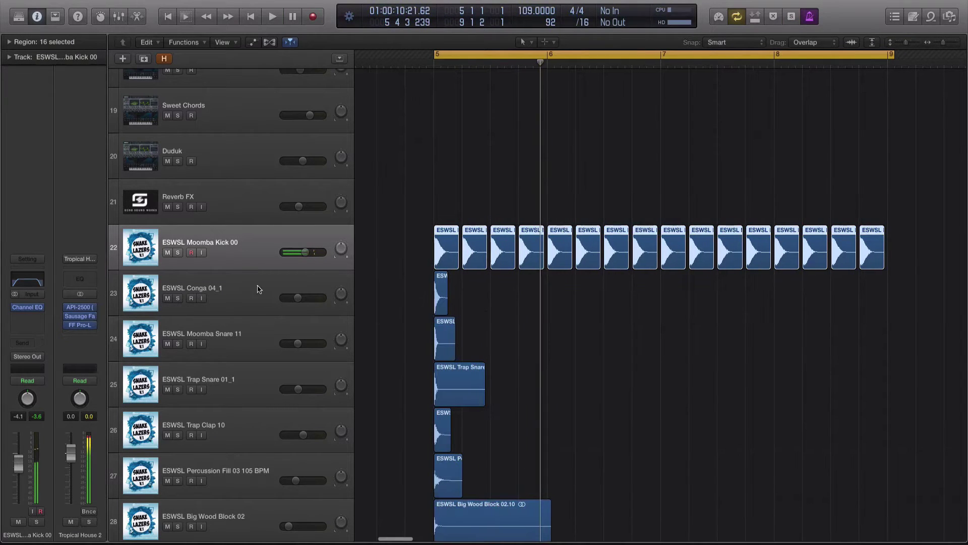
Solo the ESWSL Conga 04_1 region, turn off the cycle range and audition the conga from bar 5.
left_click(258, 289)
scroll(357, 124, "left", 2)
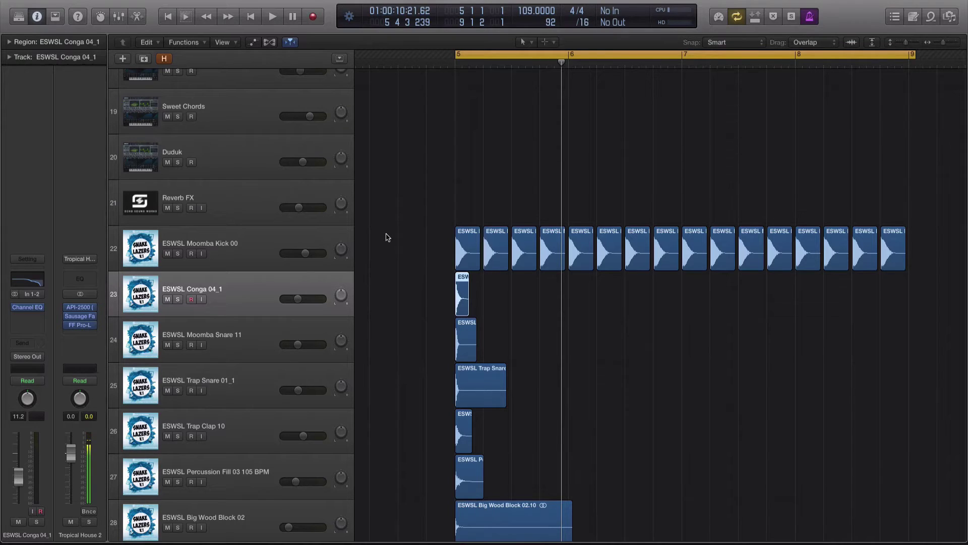
scroll(422, 247, "up", 4)
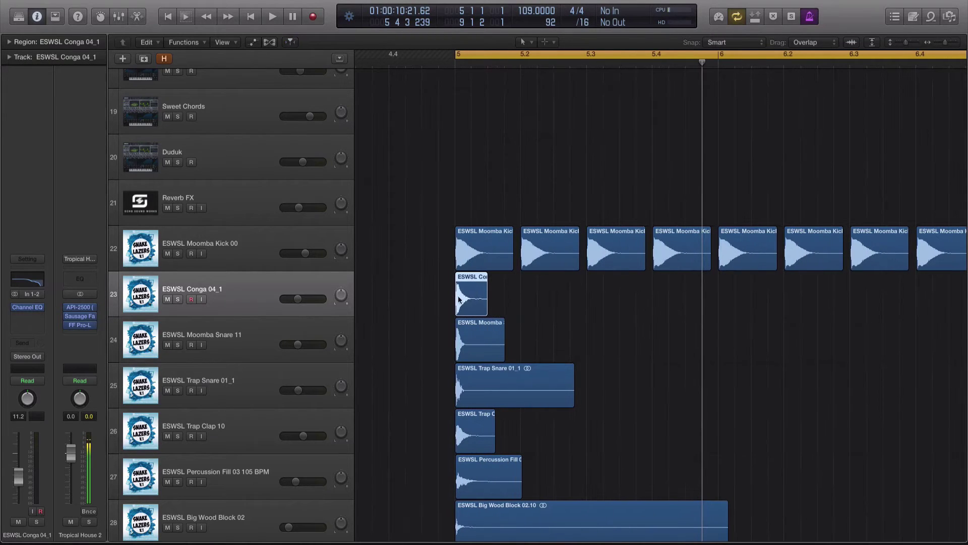
left_click(381, 300)
left_click_drag(400, 293, 482, 336)
left_click(461, 289)
key("ctrl+s")
left_click(473, 54)
left_click(456, 63)
key("space")
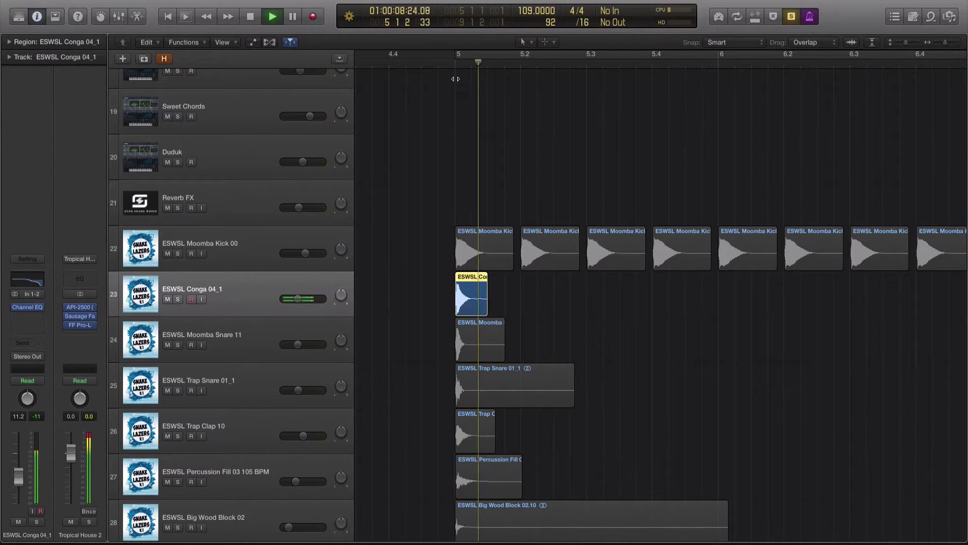
key("space")
Replay the conga, examine its Channel EQ curve, and turn solo off.
left_click(510, 269)
left_click(348, 285)
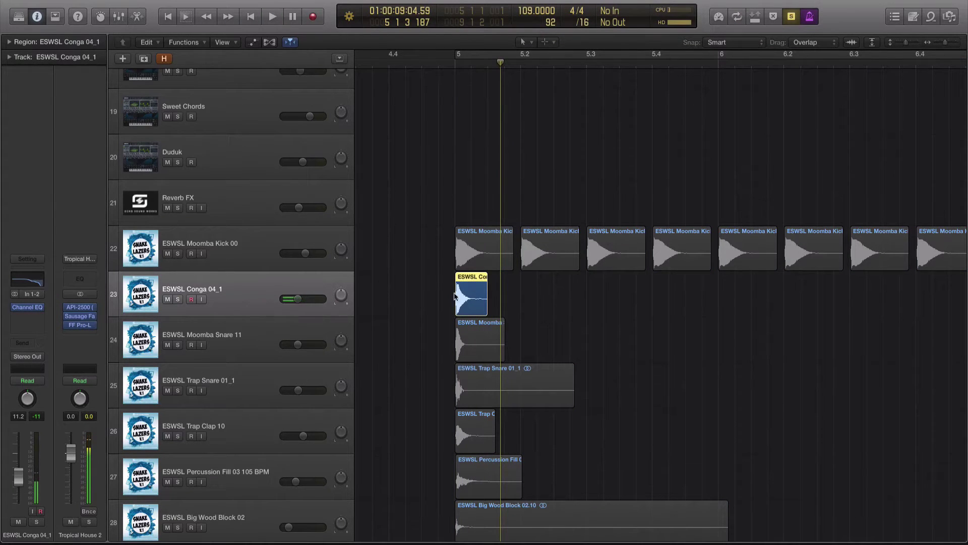
mouse_move(25, 308)
key("space")
key("space")
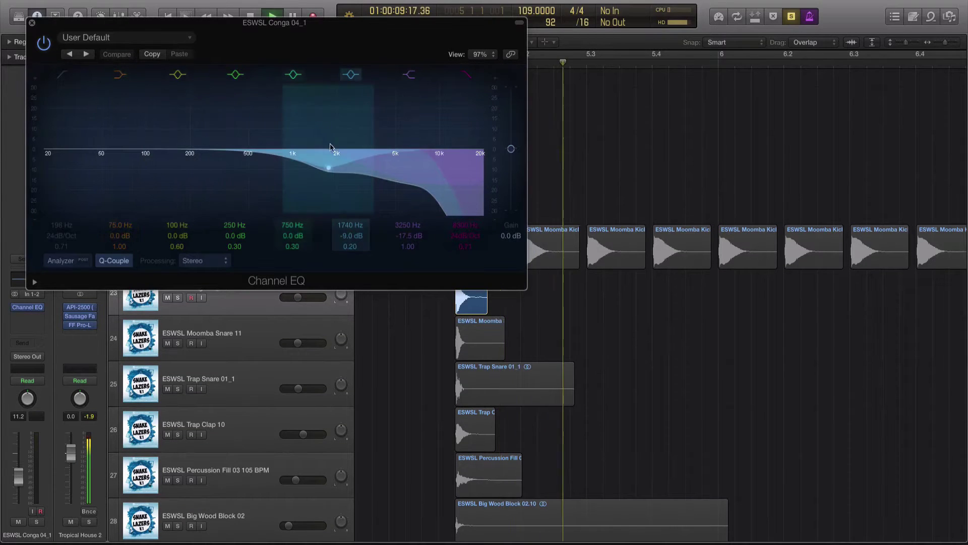
left_click(31, 23)
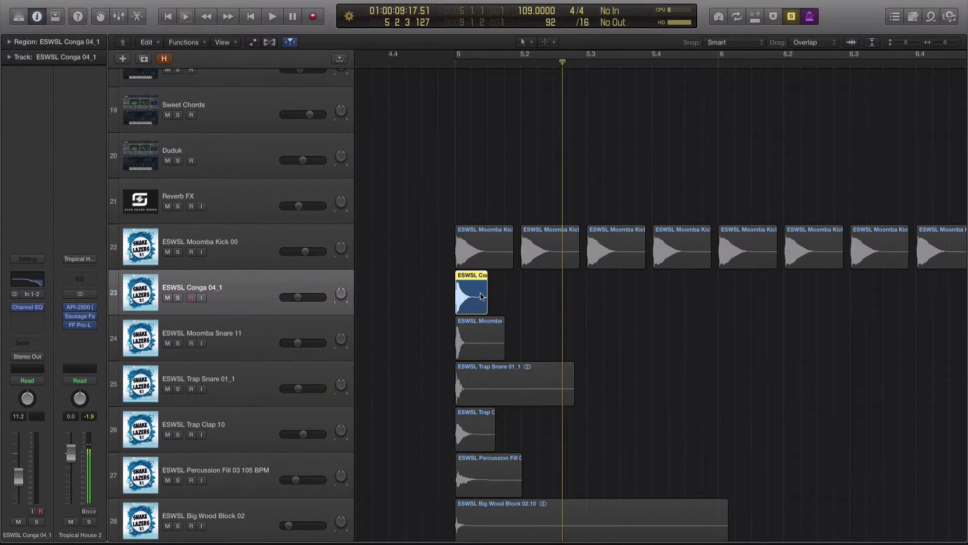
scroll(480, 296, "up", 3)
key("ctrl+s")
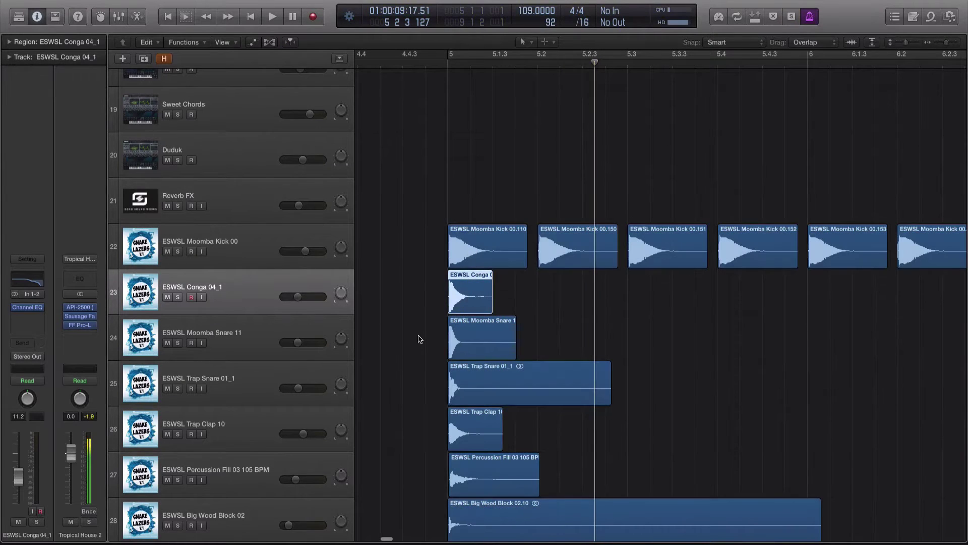
Mute the regions starting around bar 5 on all tracks from ESWSL Trap Snare 01_1 down to DigitalTom.
key("super+Up")
key("super+Up")
key("super+Up")
left_click_drag(402, 245, 551, 396)
scroll(507, 223, "up", 3)
scroll(506, 223, "up", 2)
scroll(507, 222, "up", 4)
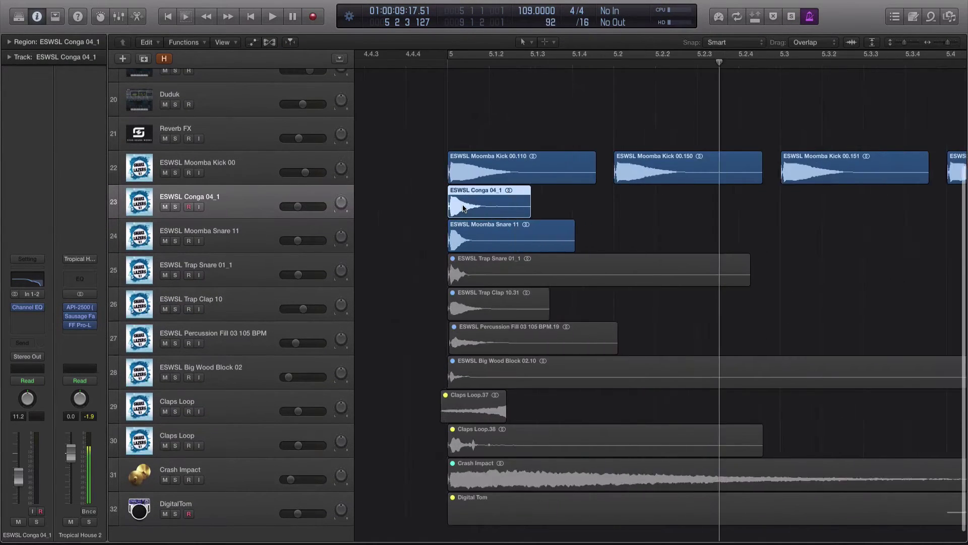
Turn the cycle range back on and move the ESWSL Conga 04_1 and Moomba Snare 11 regions to 5.1.4.
left_click_drag(473, 203, 566, 202)
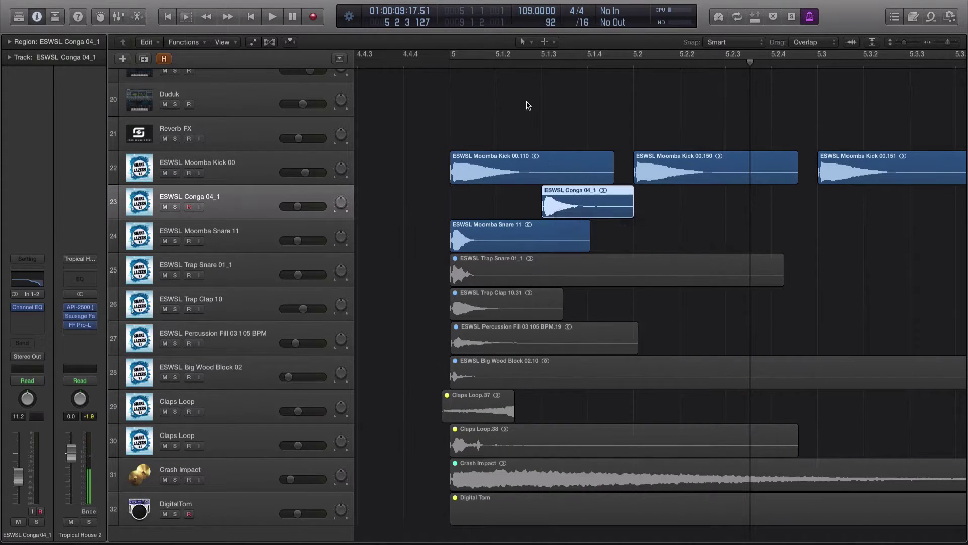
left_click(479, 55)
key("space")
key("space")
left_click_drag(475, 232, 617, 204)
left_click(573, 204, "shift")
key("space")
key("space")
Copy the conga and Moomba Snare regions to 5.2.3 and play back the result.
left_click_drag(513, 209, 745, 234)
key("space")
key("space")
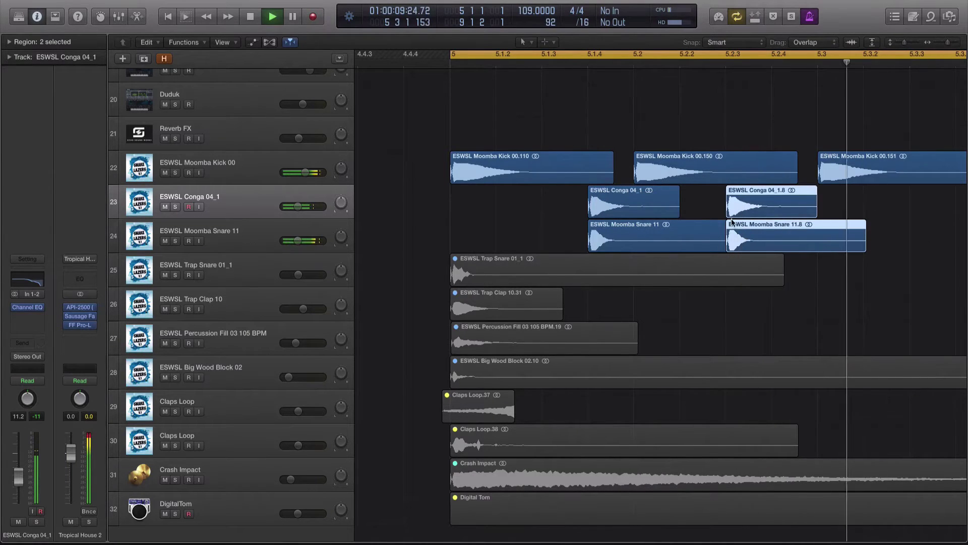
scroll(745, 234, "down", 5)
scroll(643, 215, "right", 3)
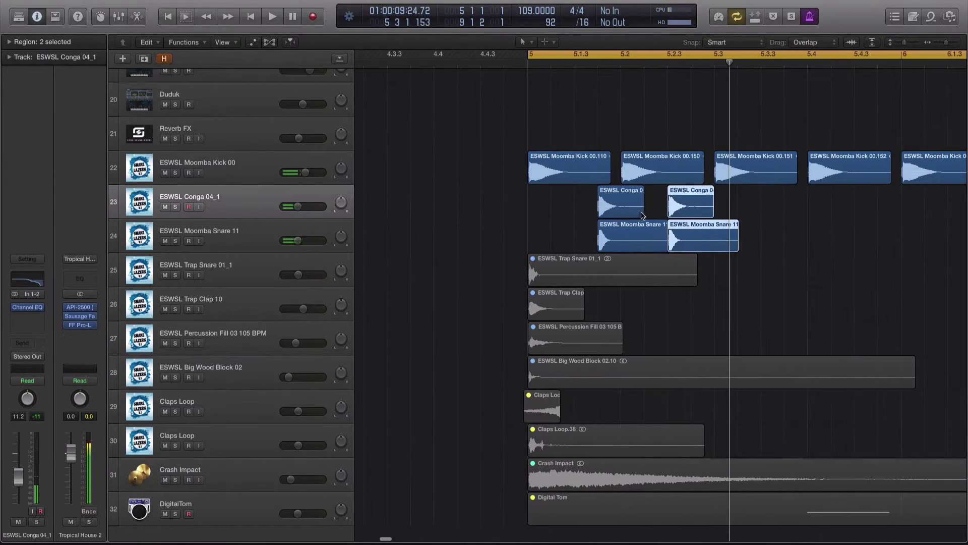
Copy the four conga and snare regions two beats later, starting at 5.3.4, and play the groove.
left_click_drag(590, 209, 743, 227)
key("super+Left")
key("super+Left")
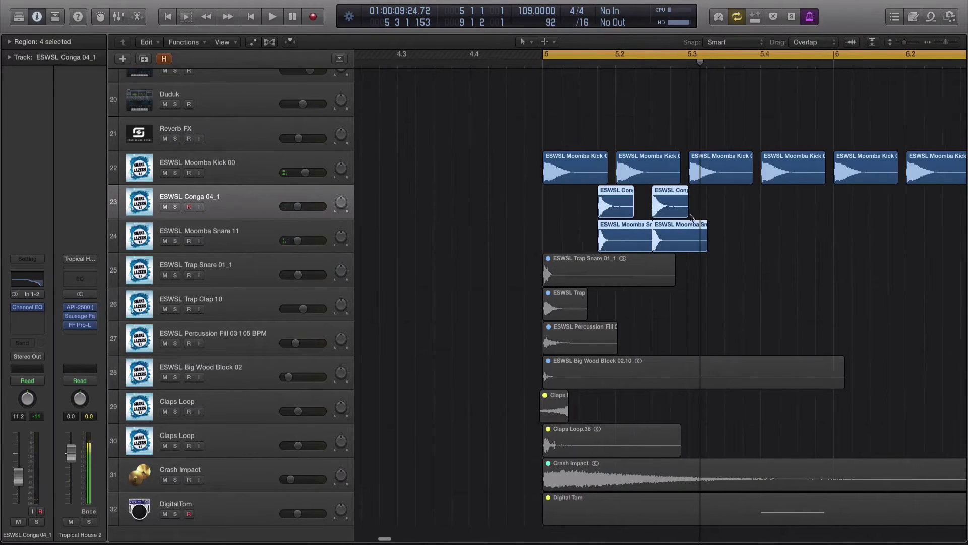
left_click_drag(621, 207, 760, 208)
key("space")
key("super+Right")
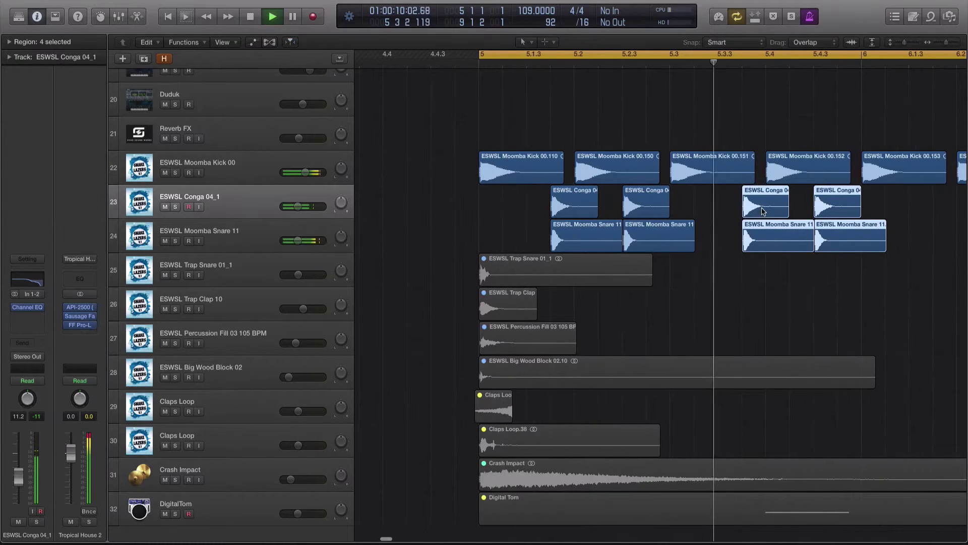
scroll(763, 211, "right", 7)
key("space")
scroll(593, 208, "down", 5)
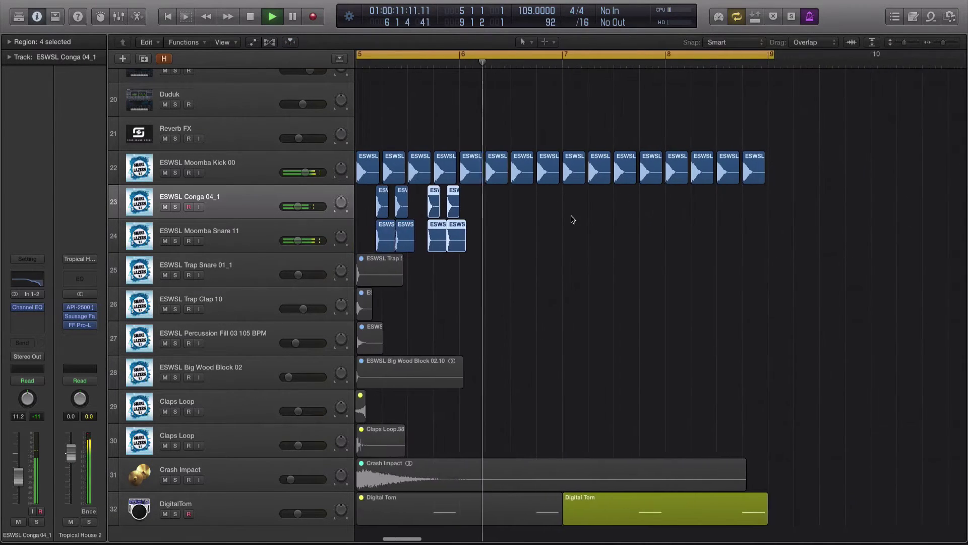
Copy the eight conga and Moomba Snare regions of bar 5 into bar 6 and play back the result.
scroll(580, 222, "left", 2)
left_click_drag(619, 246, 567, 202)
key("space")
key("super+Right")
key("super+Right")
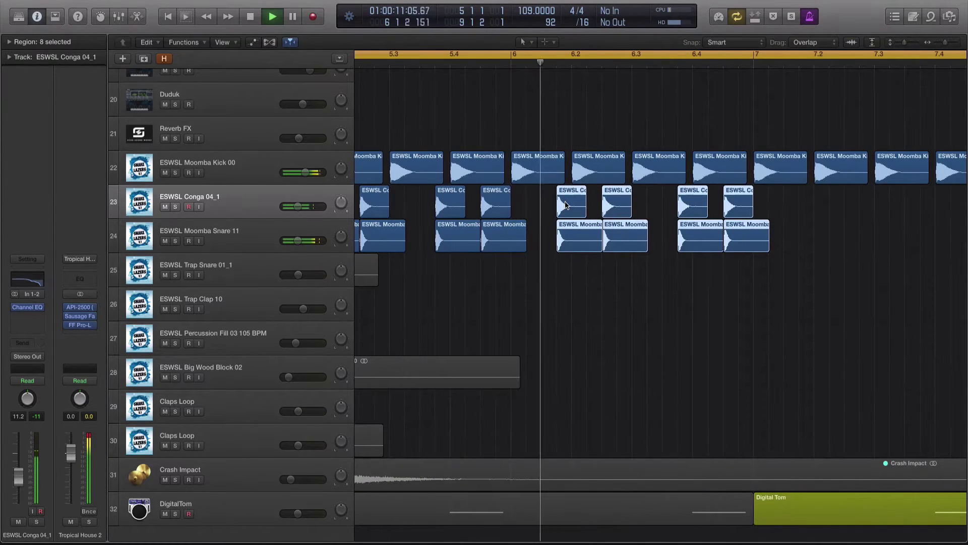
Copy all sixteen conga and Moomba Snare regions from bars 5 and 6 into bars 7 and 8.
key("super+Left")
left_click_drag(802, 268, 452, 196)
key("space")
left_click_drag(734, 199, 446, 230)
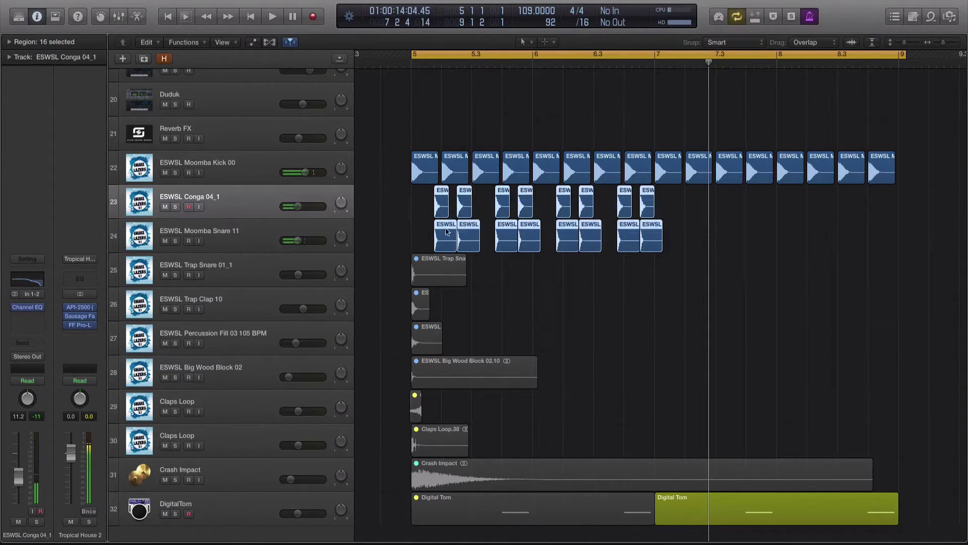
left_click(439, 202)
scroll(438, 203, "up", 1)
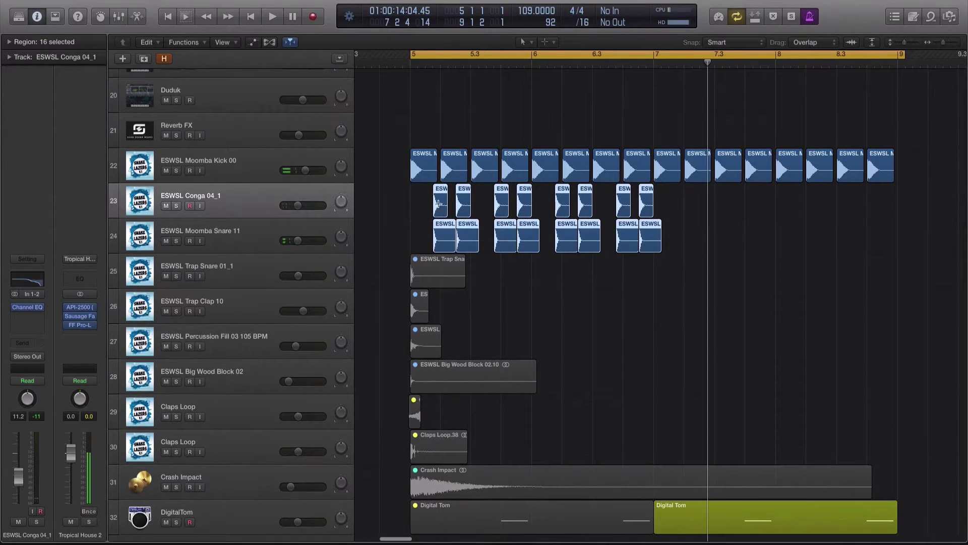
left_click_drag(766, 212, 684, 205)
Play the groove and lower the ESWSL Moomba Snare 11 track volume to -14.8 dB.
key("space")
left_click(245, 278)
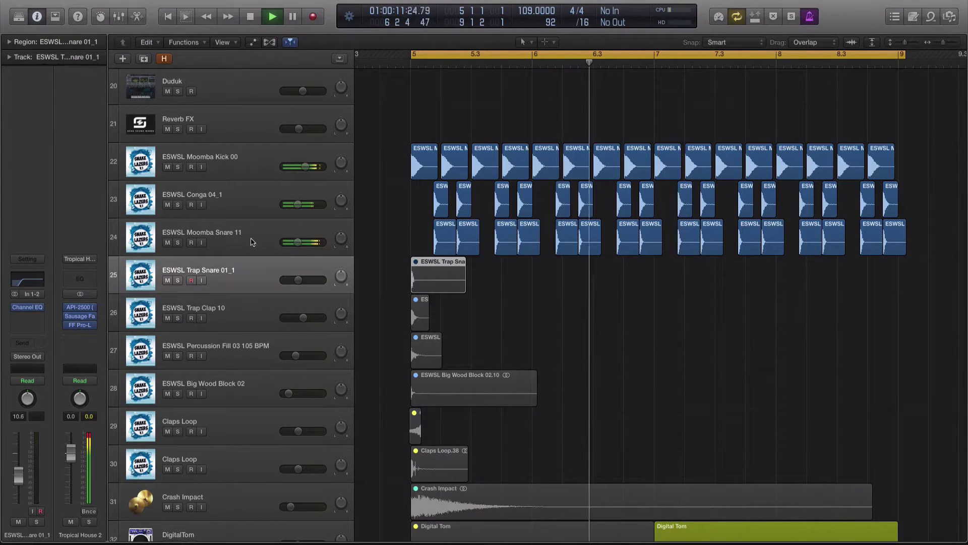
left_click(282, 243)
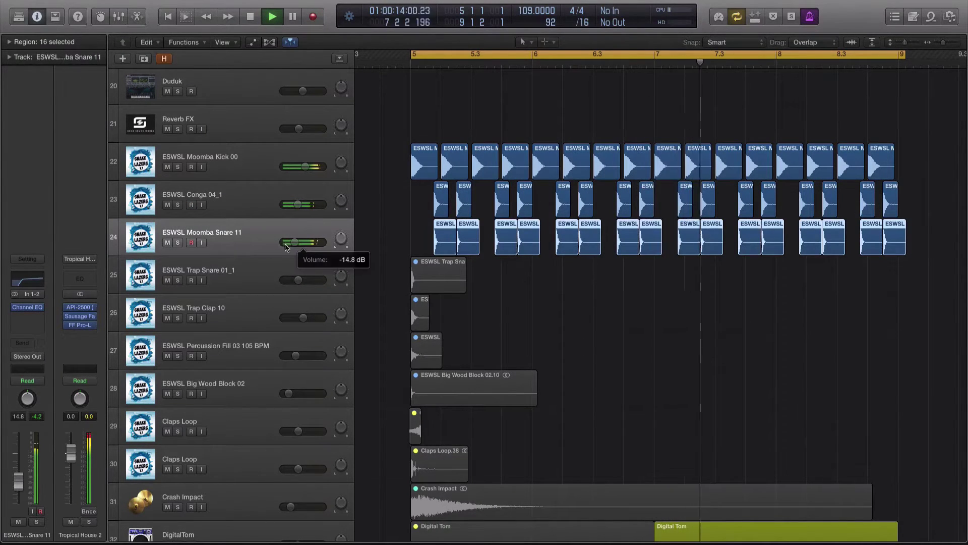
Unmute the ESWSL Trap Snare 01_1 region and audition it with solo mode on.
scroll(383, 275, "down", 2)
left_click(241, 245)
key("ctrl+s")
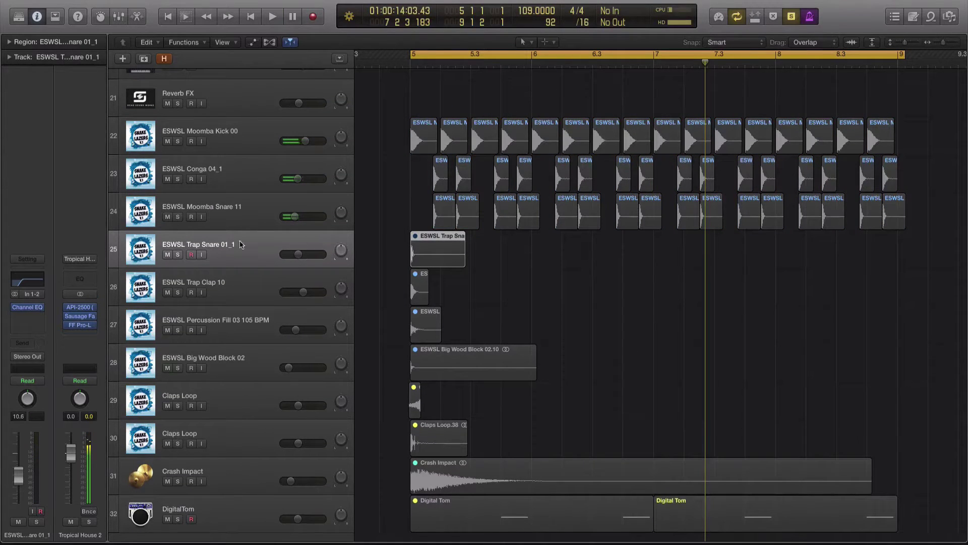
left_click(445, 246)
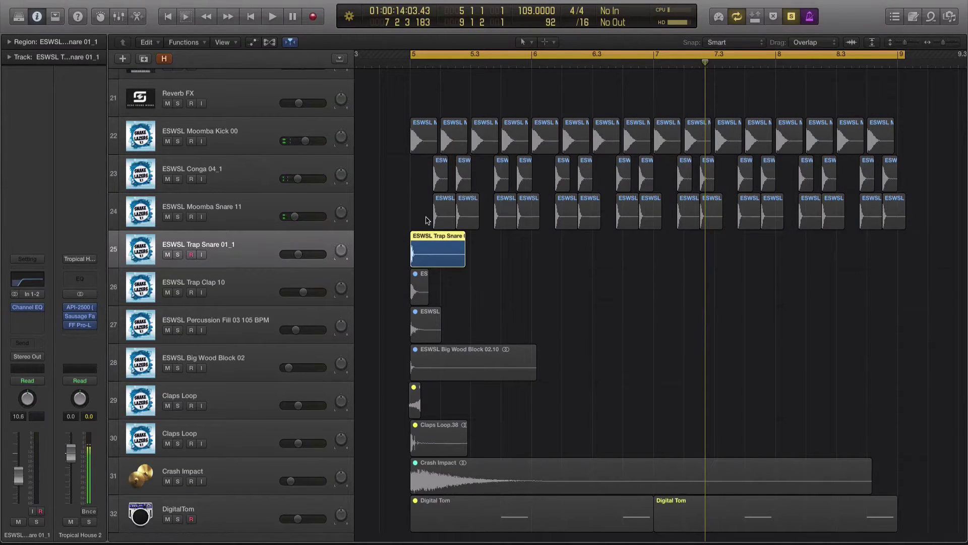
key("space")
key("space")
Place the Trap Snare region on beats 2 and 4 of bar 5 and audition both hits soloed with the kicks.
left_click(467, 259)
left_click_drag(424, 252, 528, 247)
left_click_drag(393, 136, 900, 129)
left_click_drag(660, 242, 466, 259)
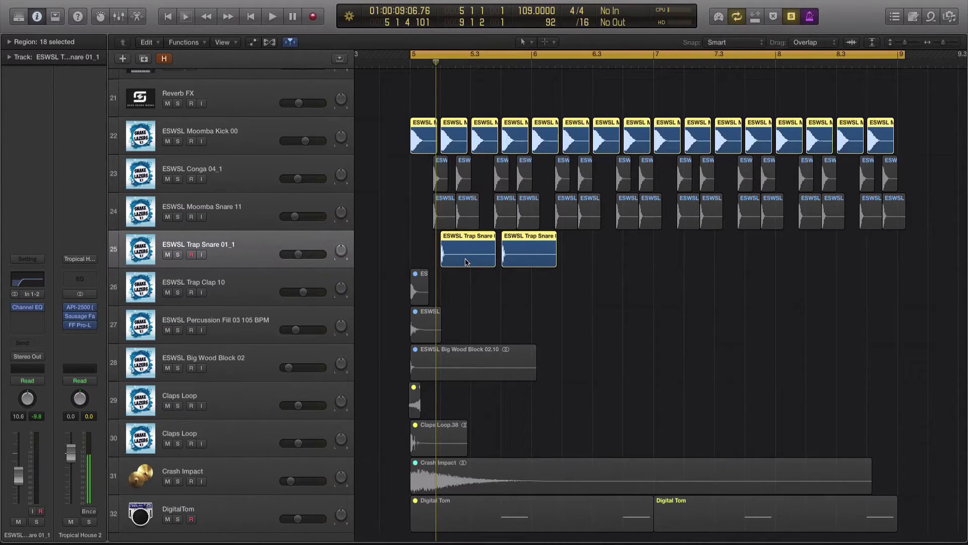
key("space")
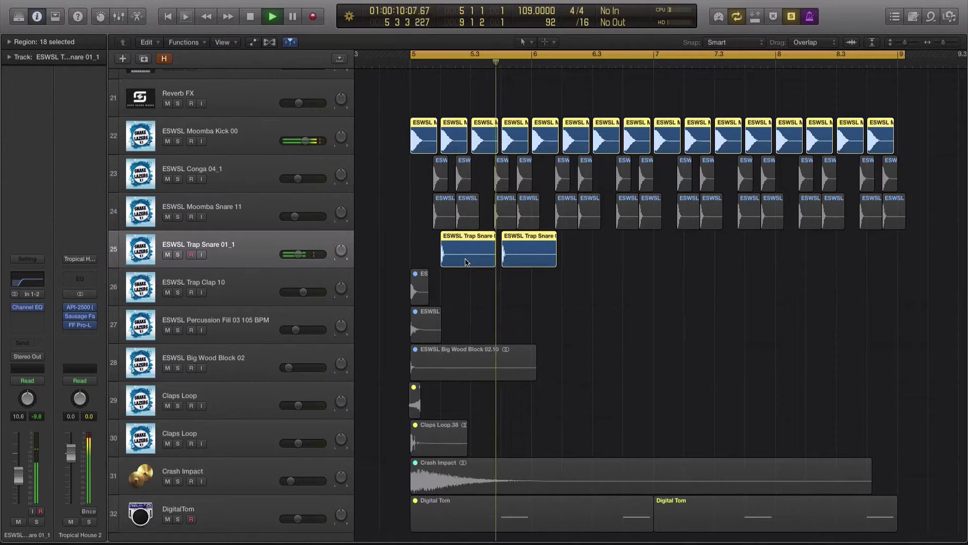
key("space")
Repeat the Trap Snare pair on beats 2 and 4 through bars 6 to 8 and turn solo mode off.
left_click_drag(654, 261, 585, 255)
left_click_drag(754, 256, 468, 249)
left_click_drag(468, 250, 711, 250)
key("ctrl+s")
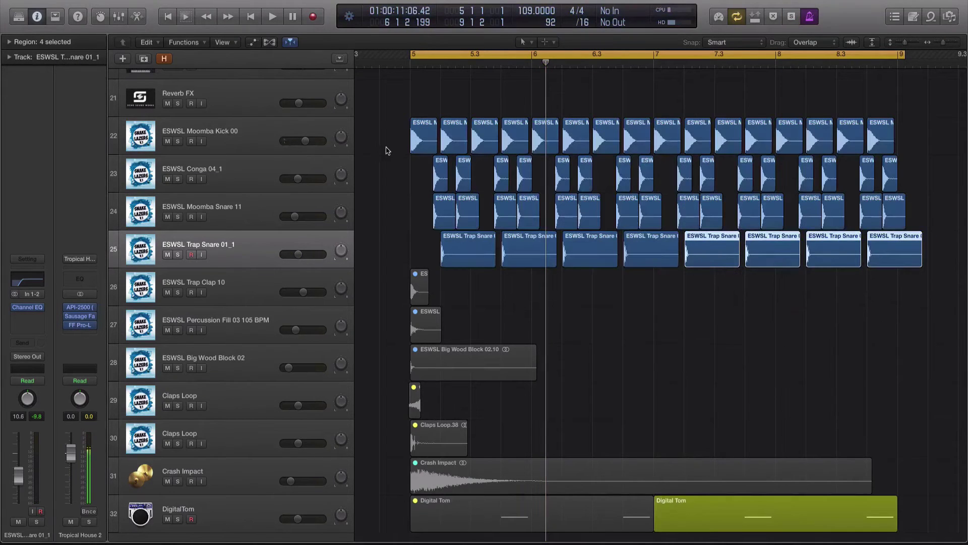
Lower the Trap Snare track volume to -14.0 dB during playback and enable the high-cut band in its Channel EQ.
key("space")
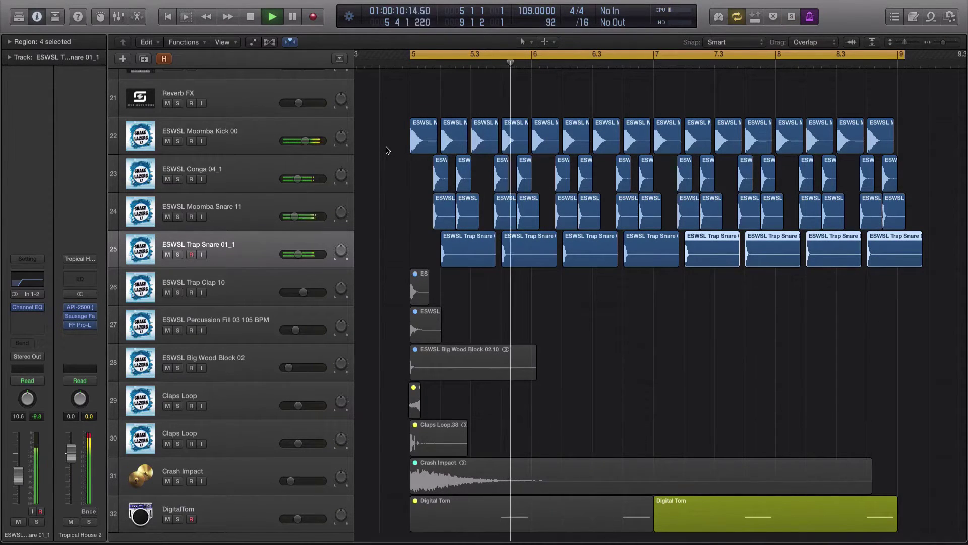
left_click_drag(298, 254, 294, 254)
left_click(28, 306)
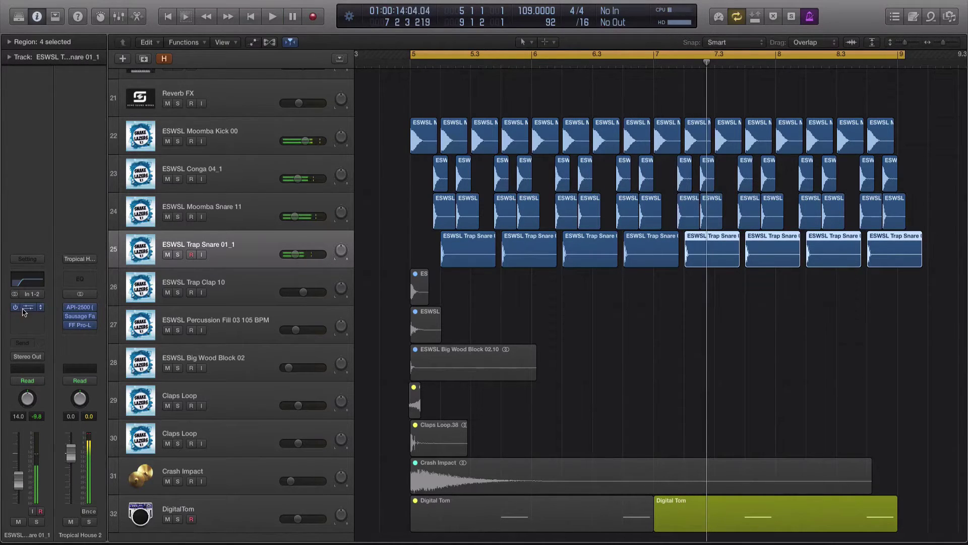
left_click(469, 107)
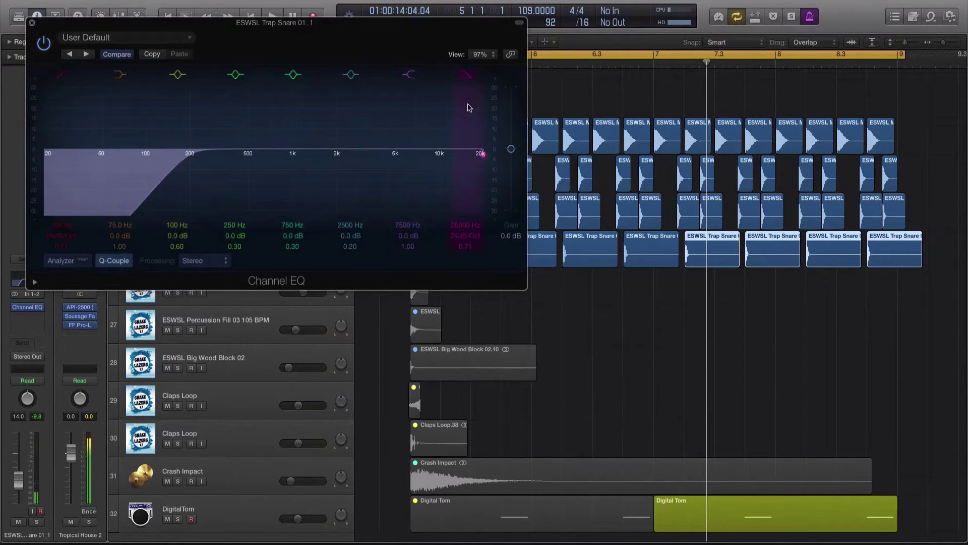
left_click(44, 44)
left_click(32, 23)
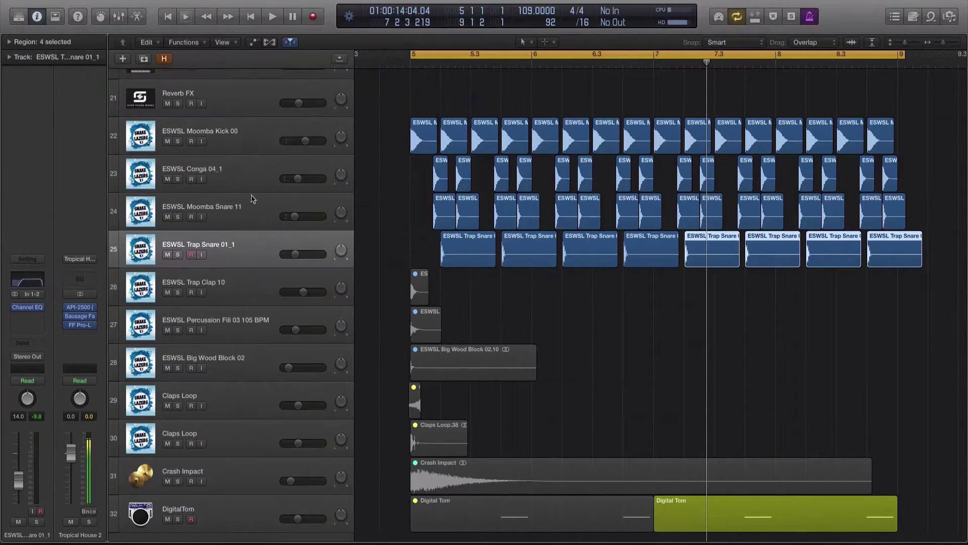
Unmute the ESWSL Trap Clap 10 region and audition it on its own in solo mode.
scroll(328, 267, "down", 1)
left_click(251, 273)
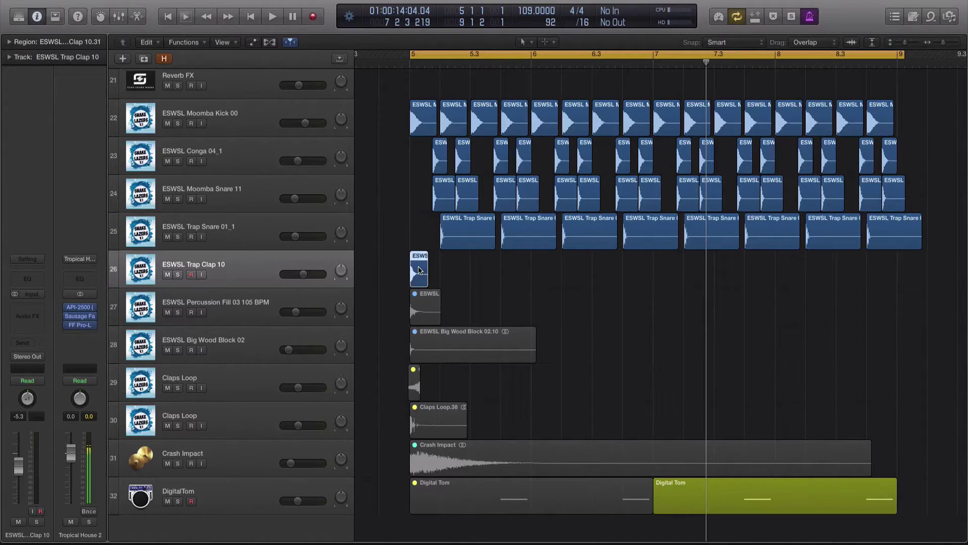
key("ctrl+s")
left_click_drag(388, 116, 641, 218)
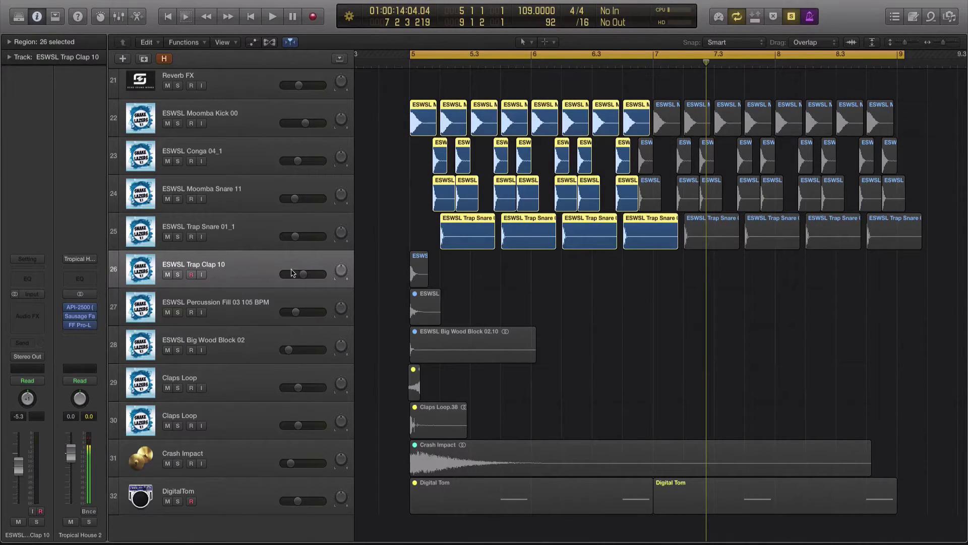
left_click(420, 272)
key("space")
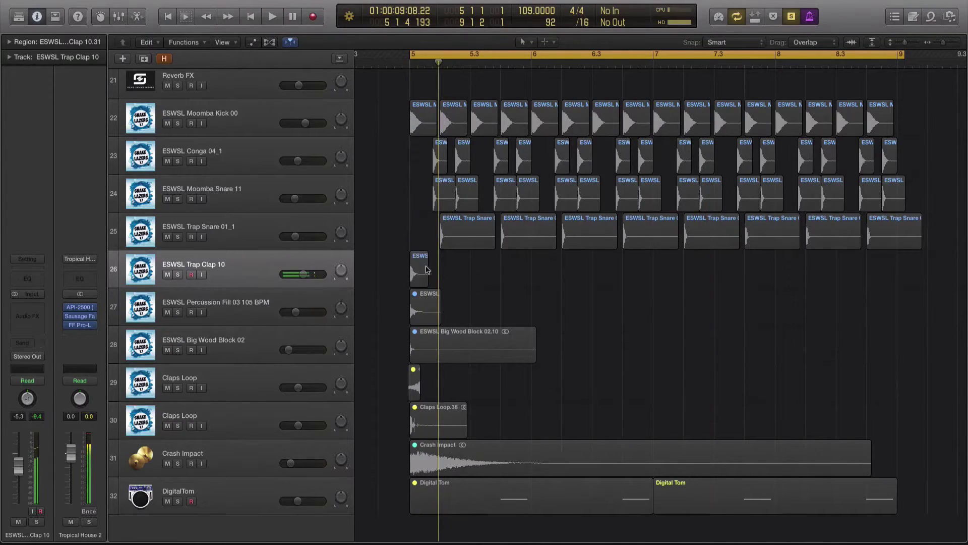
Move the Trap Clap region to 5.2.1 and, with solo mode off, lower its track volume to -13.6 dB during playback.
left_click_drag(412, 268, 443, 268)
key("super+Right")
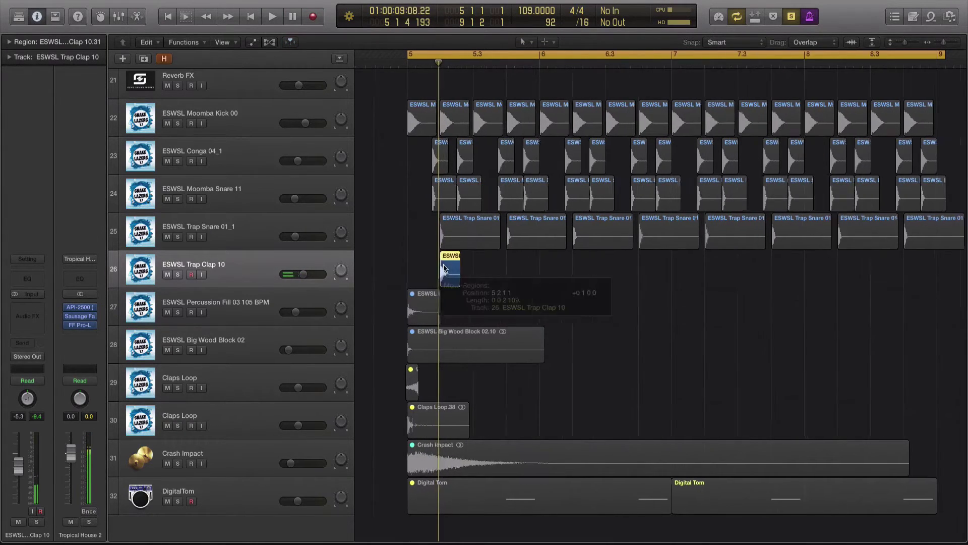
key("space")
key("ctrl+s")
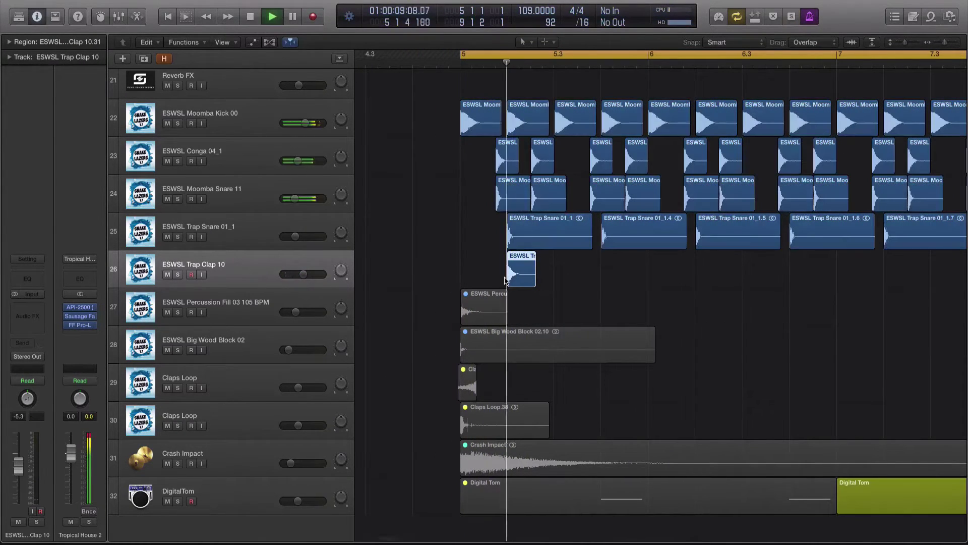
left_click_drag(303, 274, 295, 274)
key("space")
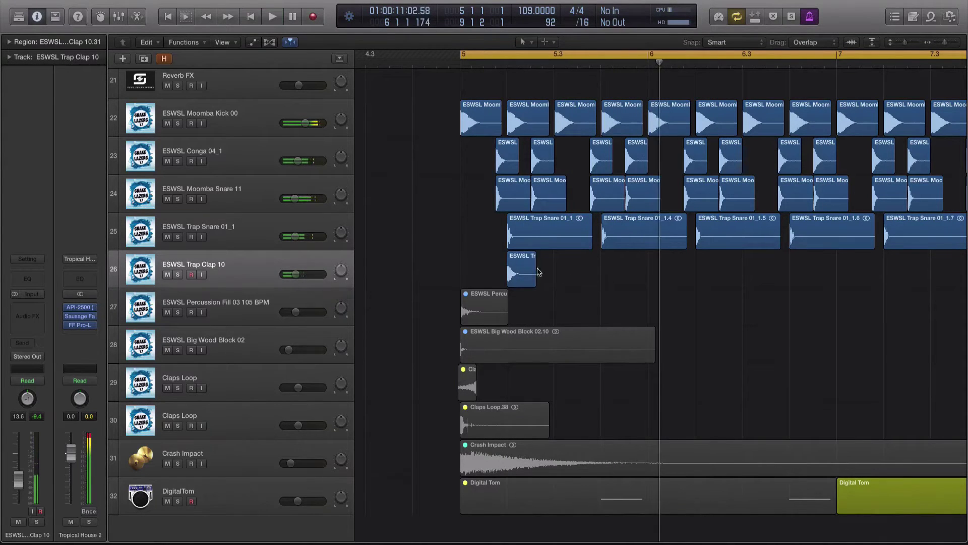
Copy the Trap Clap region to beat 4 of bar 5 and beats 2 and 4 of bar 6, and play it back.
left_click_drag(524, 271, 618, 272)
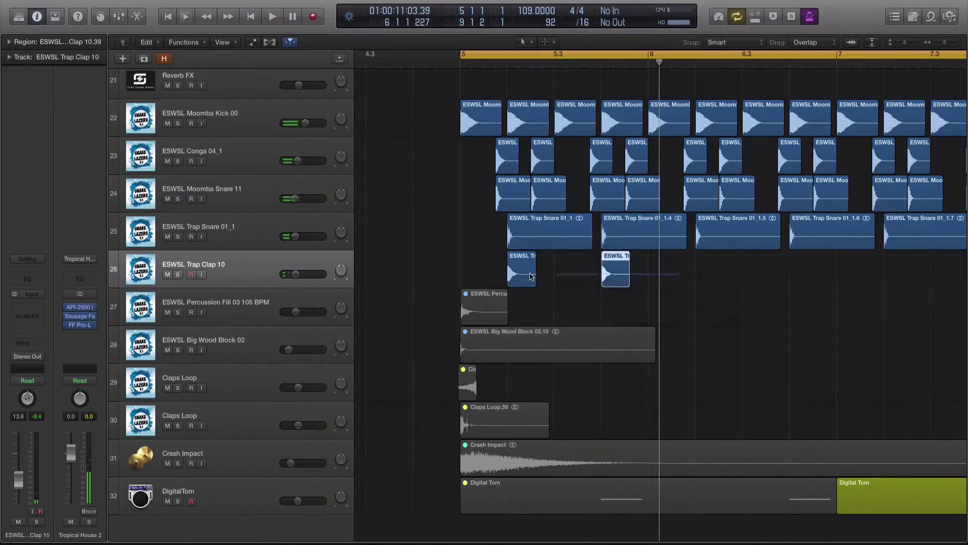
left_click_drag(522, 276, 710, 276)
key("space")
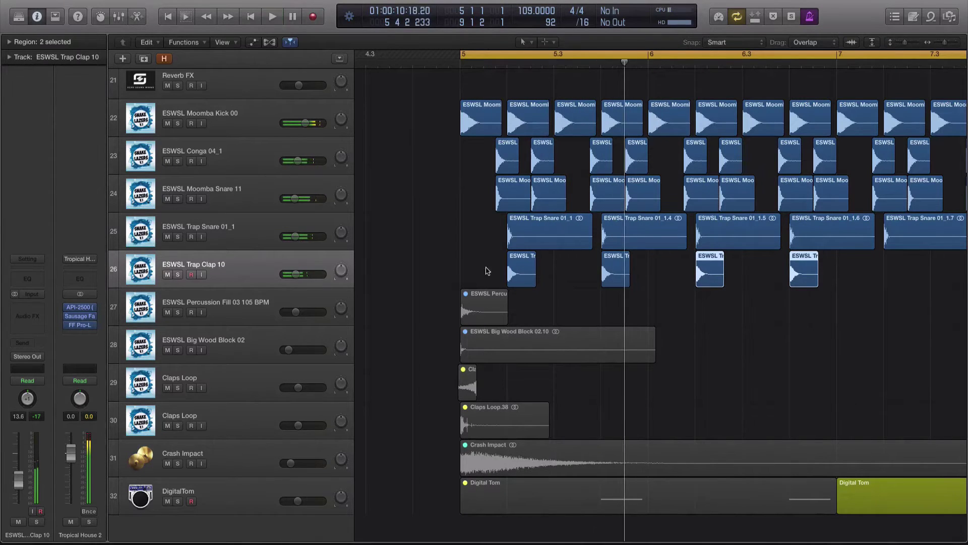
Shift the four Trap Clap regions onto beats 1 and 3 and audition them at a track volume of -23.5 dB.
left_click_drag(486, 273, 677, 281)
left_click_drag(518, 270, 458, 260)
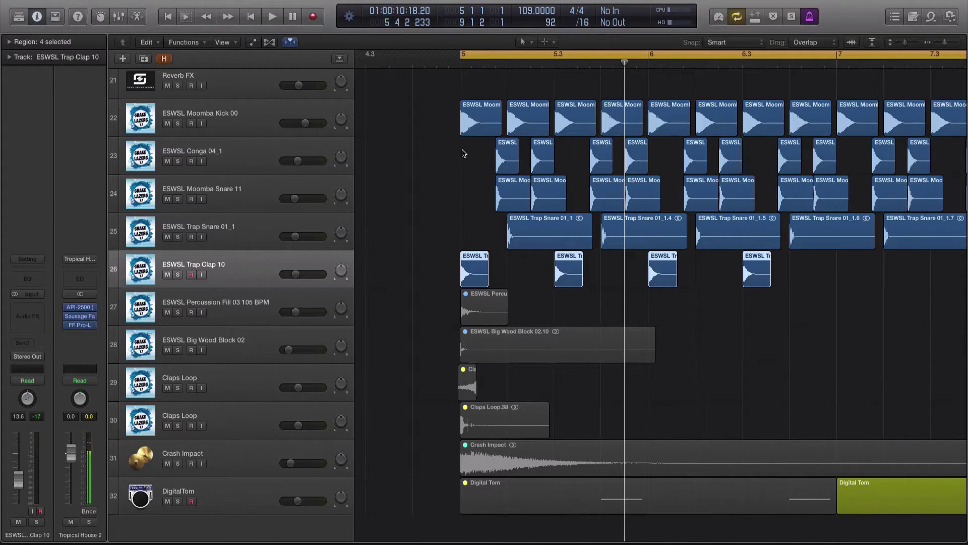
left_click_drag(296, 274, 291, 274)
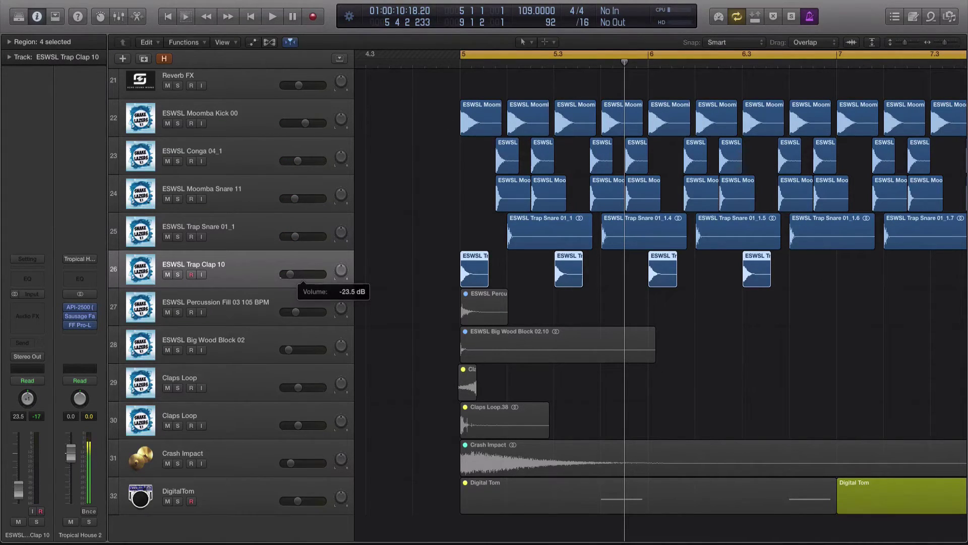
key("space")
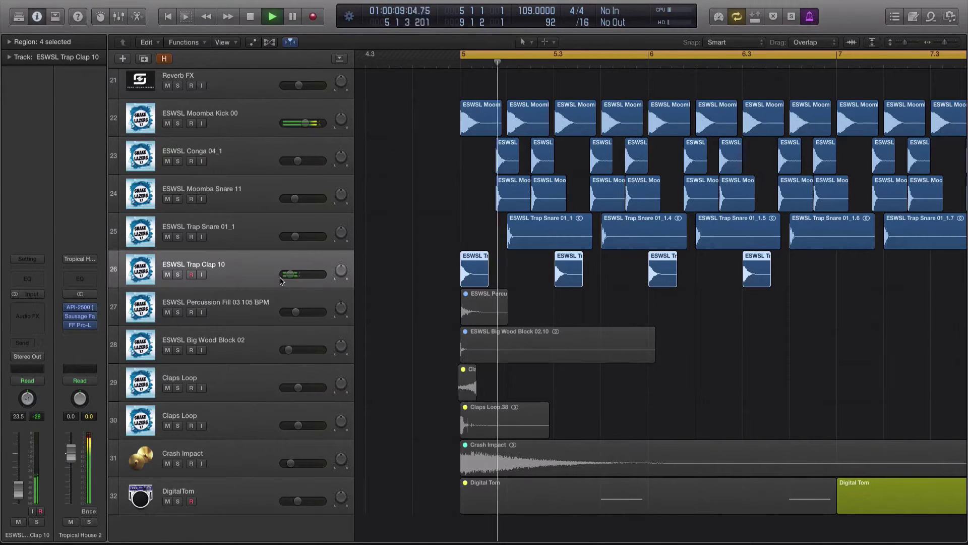
key("space")
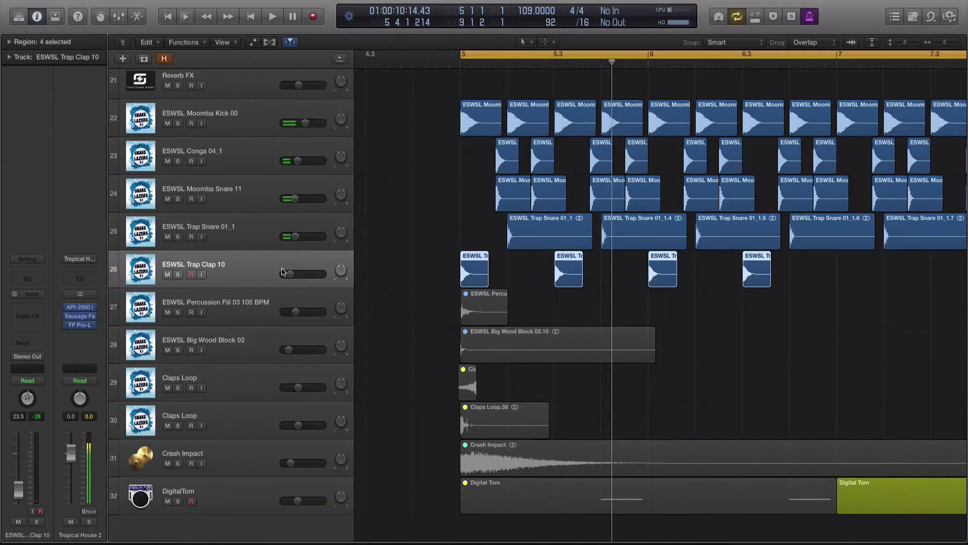
Lower the Trap Clap volume to -35.0 dB, move its track directly below ESWSL Moomba Kick 00, and play the groove.
left_click_drag(290, 274, 287, 273)
left_click_drag(269, 273, 268, 134)
key("space")
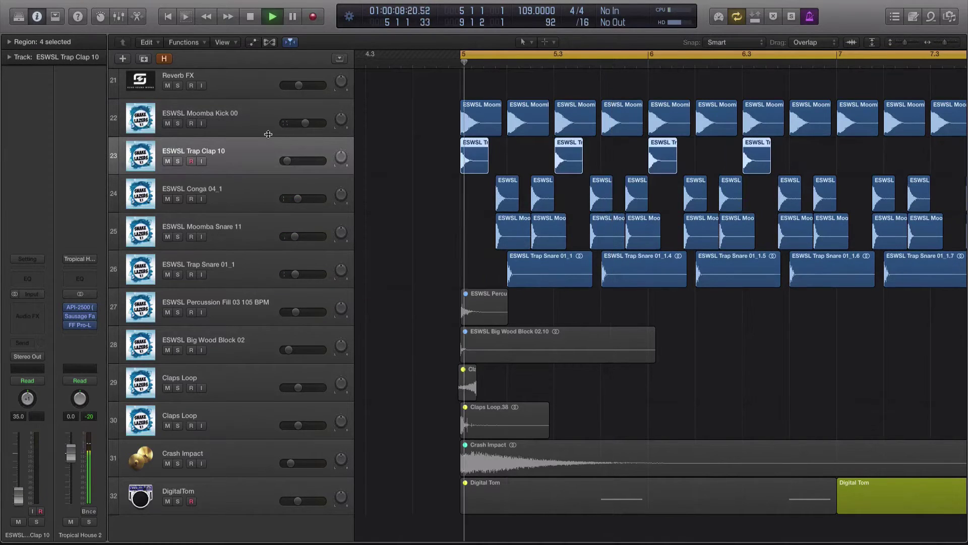
key("XF86AudioRaiseVolume")
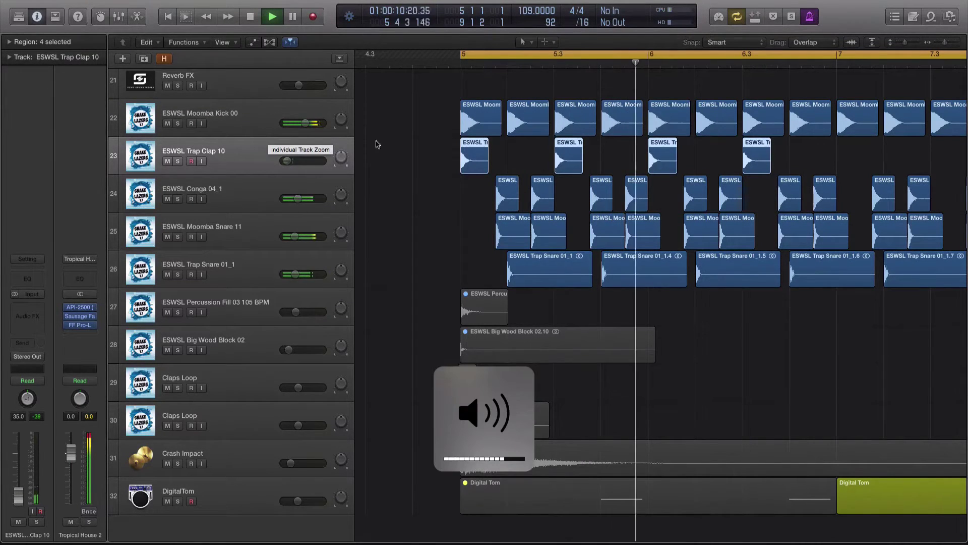
Move the four Trap Clap regions onto beats 2 and 4 and audition them at a track volume of -27.0 dB.
key("space")
left_click_drag(469, 158, 515, 158)
mouse_move(303, 161)
left_mouse_down()
mouse_move(320, 161)
mouse_move(311, 162)
left_mouse_up()
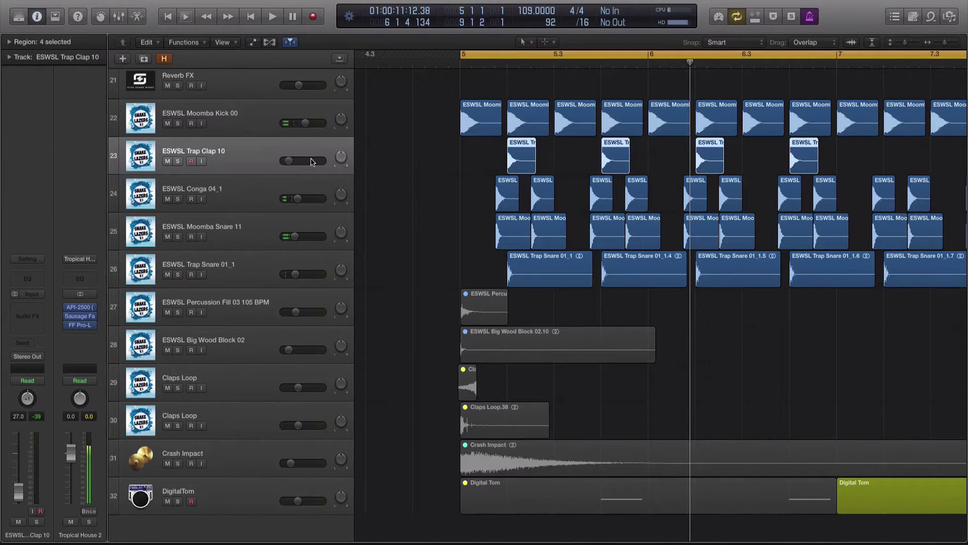
key("space")
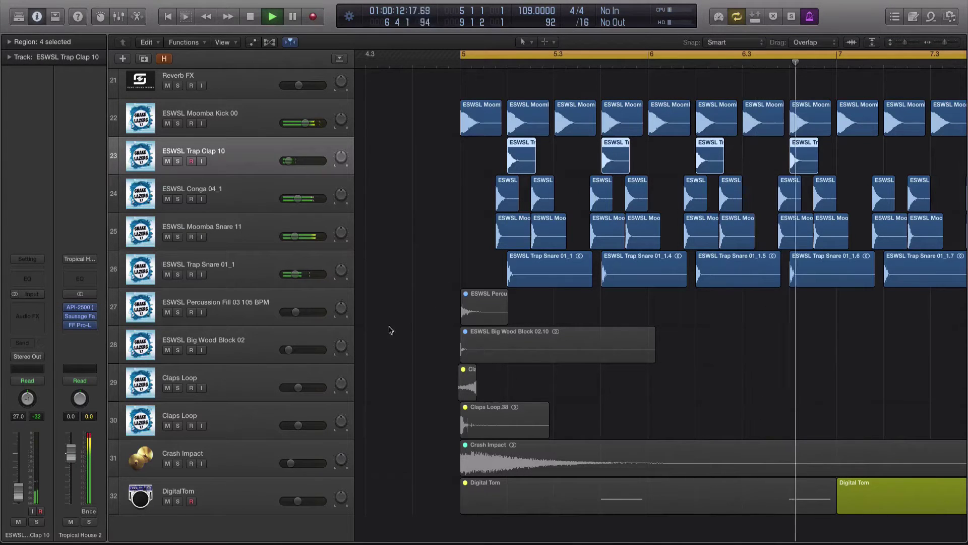
key("space")
left_click(233, 313)
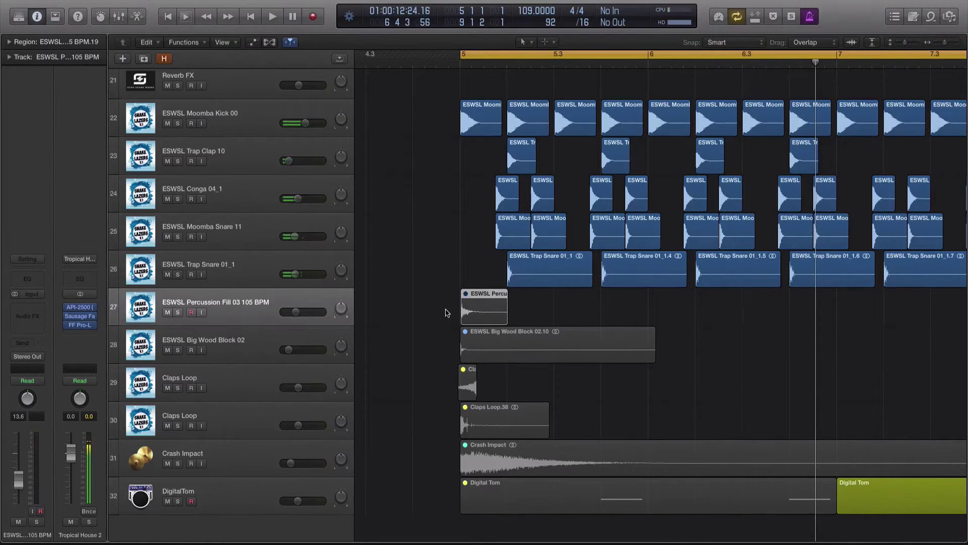
key("XF86AudioRaiseVolume")
key("super+Up")
key("super+Up")
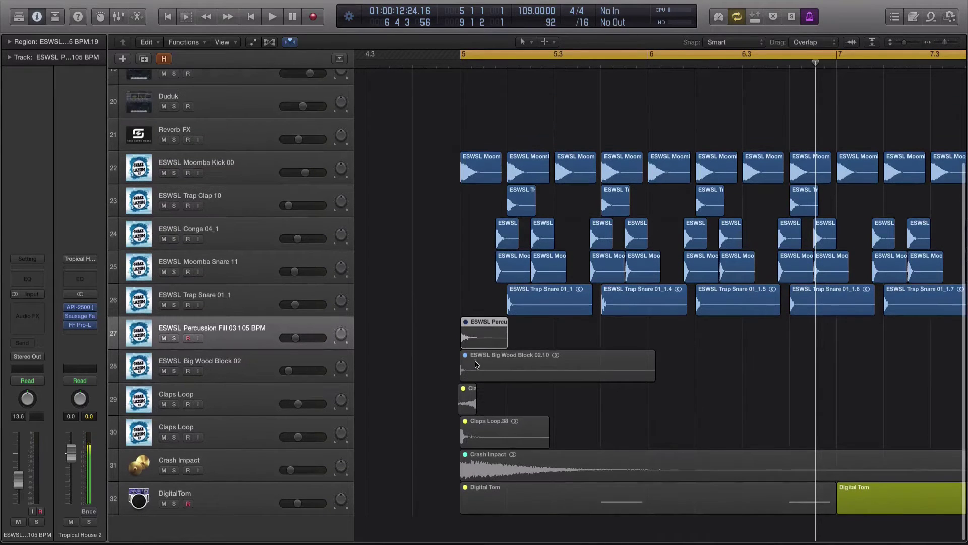
Move the Crash Impact track directly above ESWSL Moomba Kick 00, unmute its region and play the groove.
left_click(271, 460)
key("super+Left")
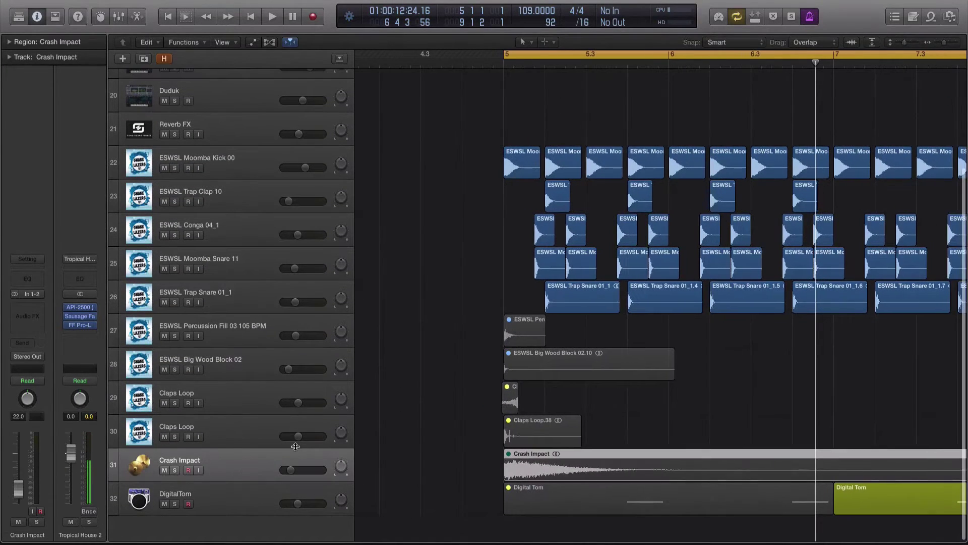
left_click_drag(234, 462, 292, 161)
key("ctrl+m")
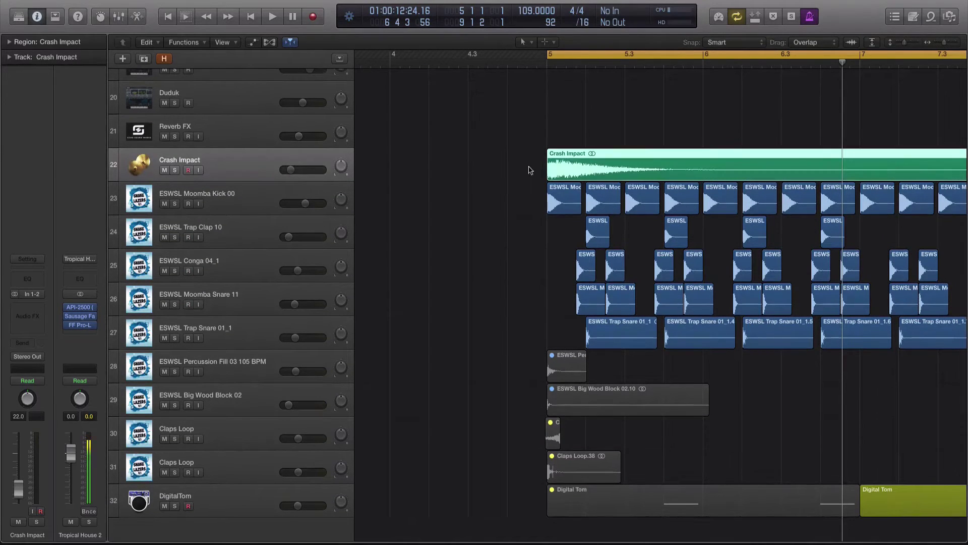
left_click(290, 170)
key("space")
scroll(408, 186, "down", 3)
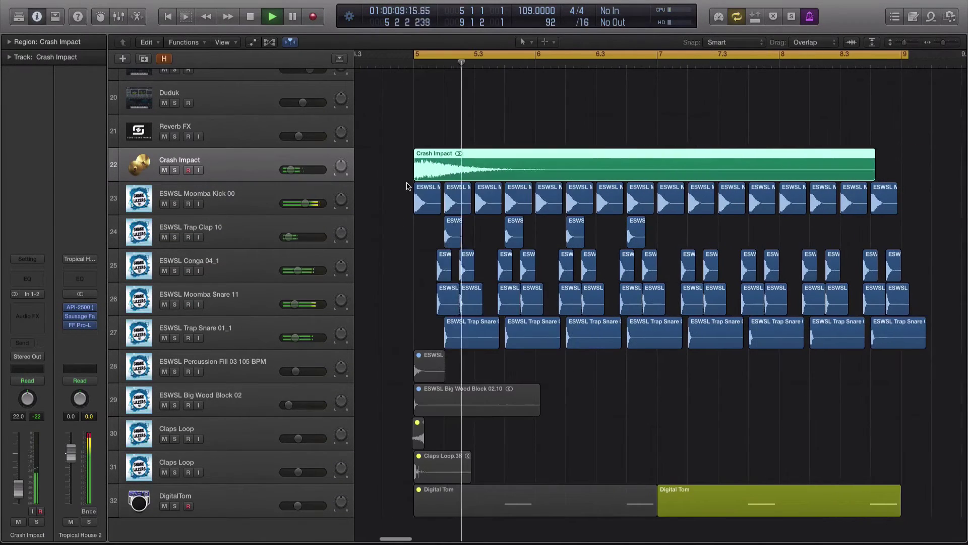
Stop the groove playback and look over the drum track layout.
scroll(389, 293, "down", 2)
scroll(389, 293, "down", 2)
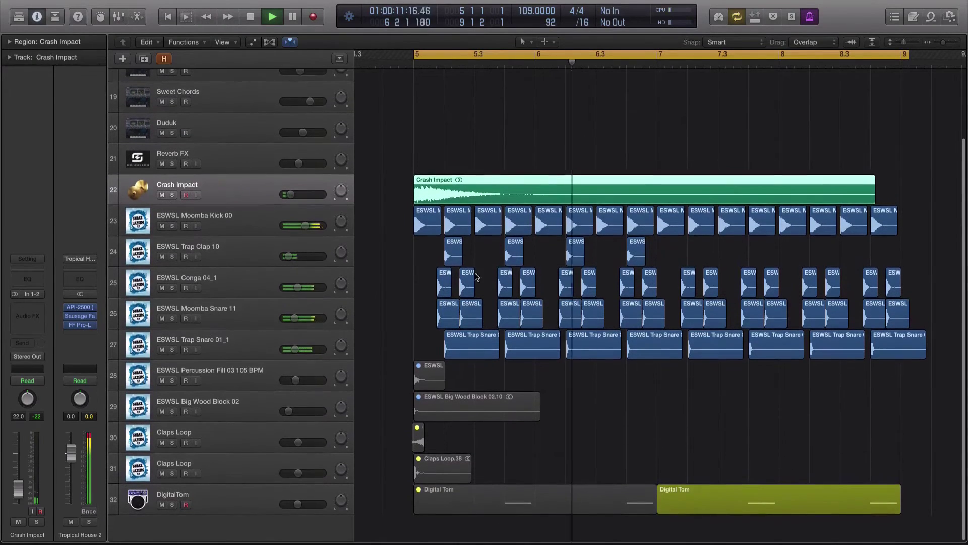
key("space")
scroll(530, 375, "up", 2)
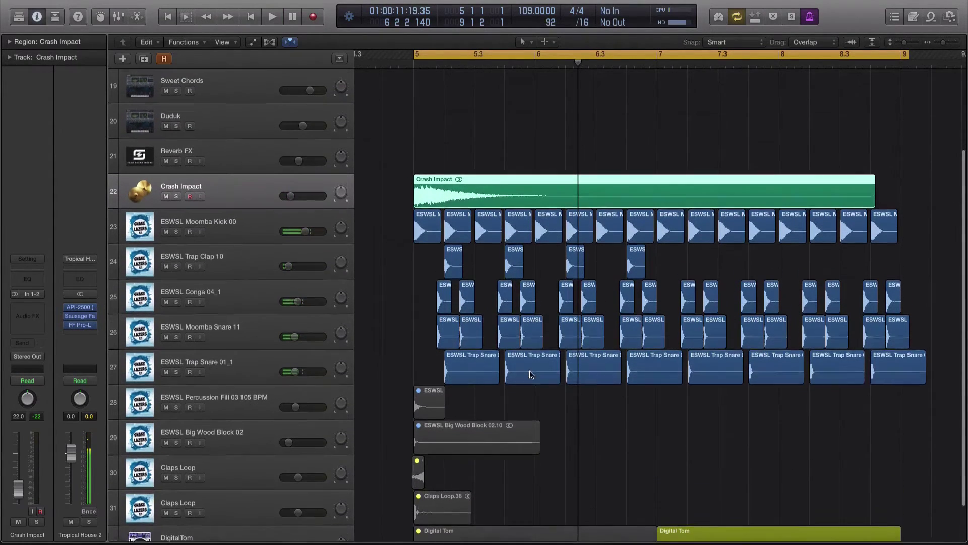
scroll(530, 374, "up", 3)
scroll(508, 382, "down", 3)
scroll(489, 387, "left", 3)
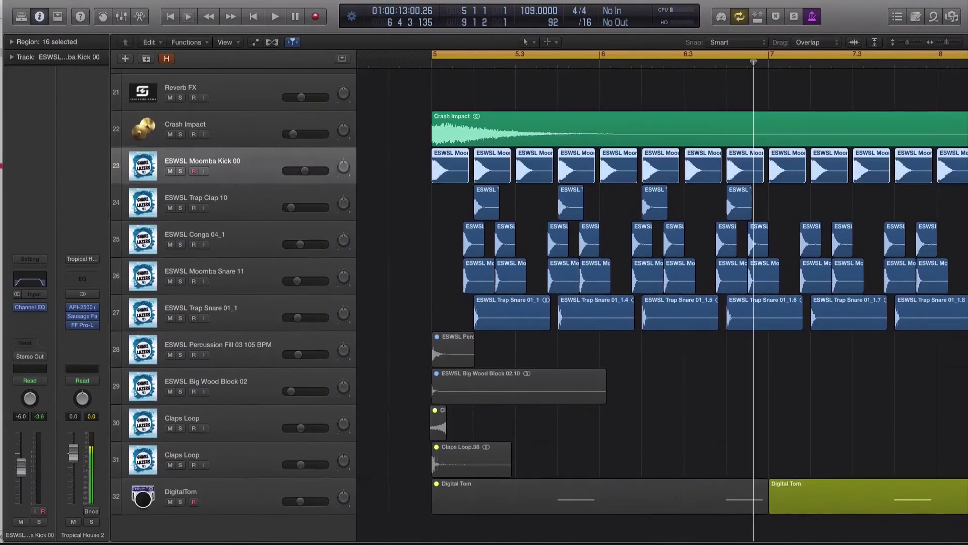
Switch to Finder and open the Percussion Fills folder under Bonus, Drums, Loops/FX/Vocals in Snake Lazers V.1.
left_click_drag(164, 3, 384, 5)
left_click(157, 6)
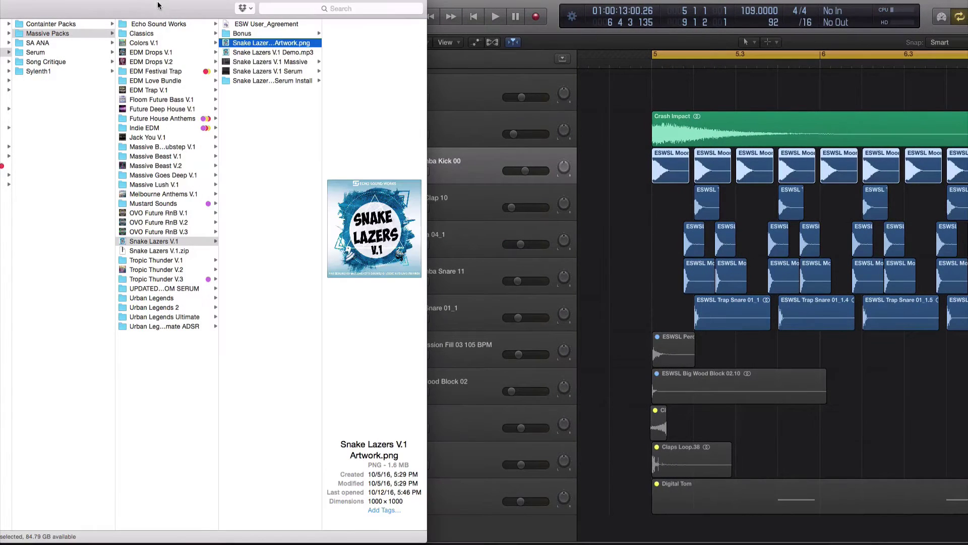
left_click(241, 33)
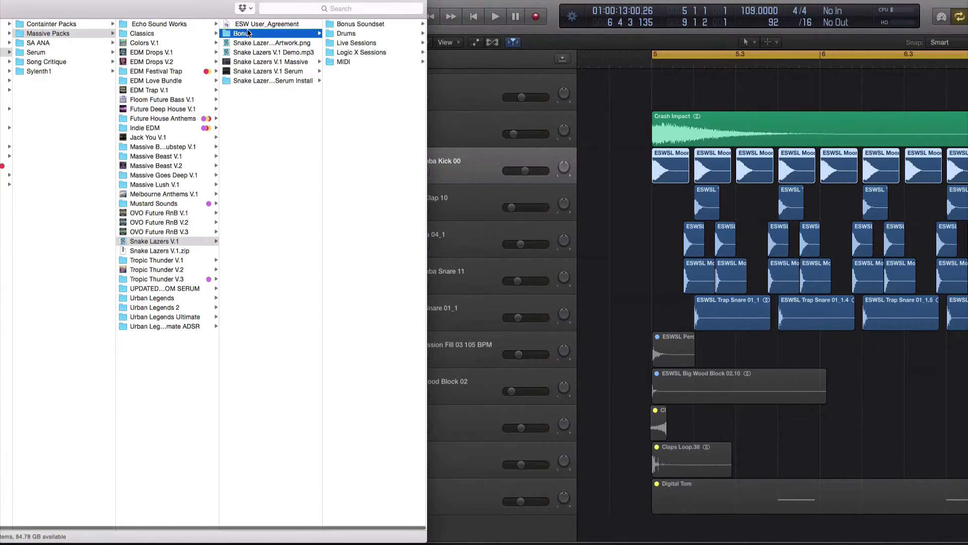
left_click(335, 33)
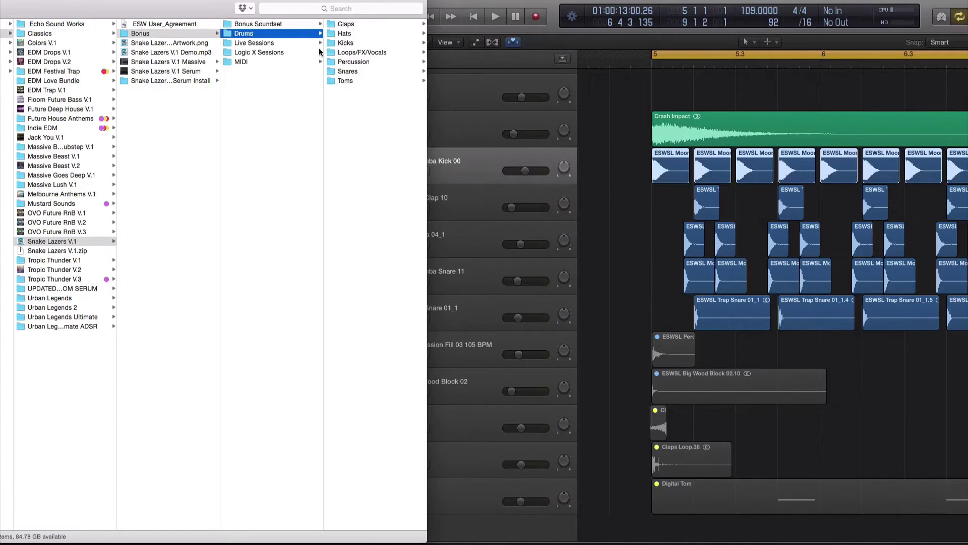
left_click(362, 61)
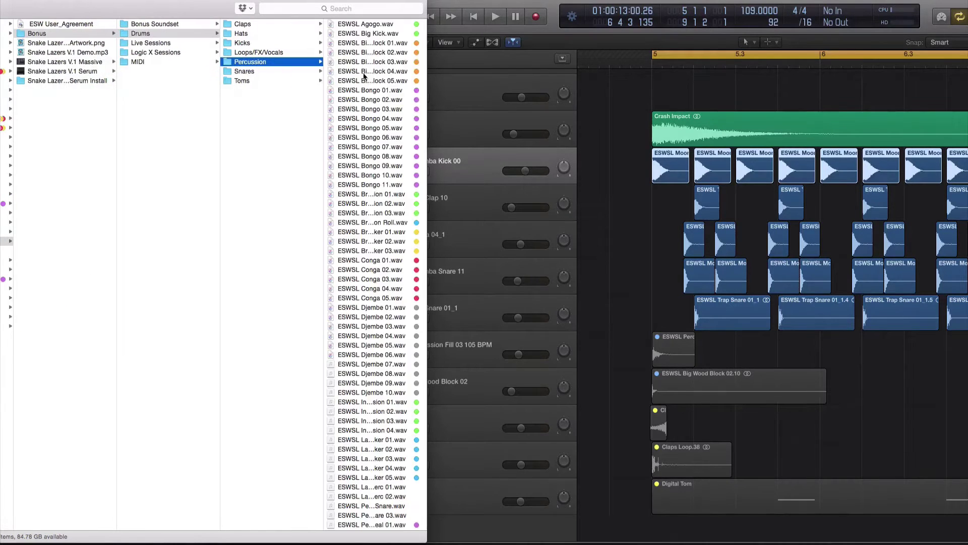
key("XF86AudioRaiseVolume")
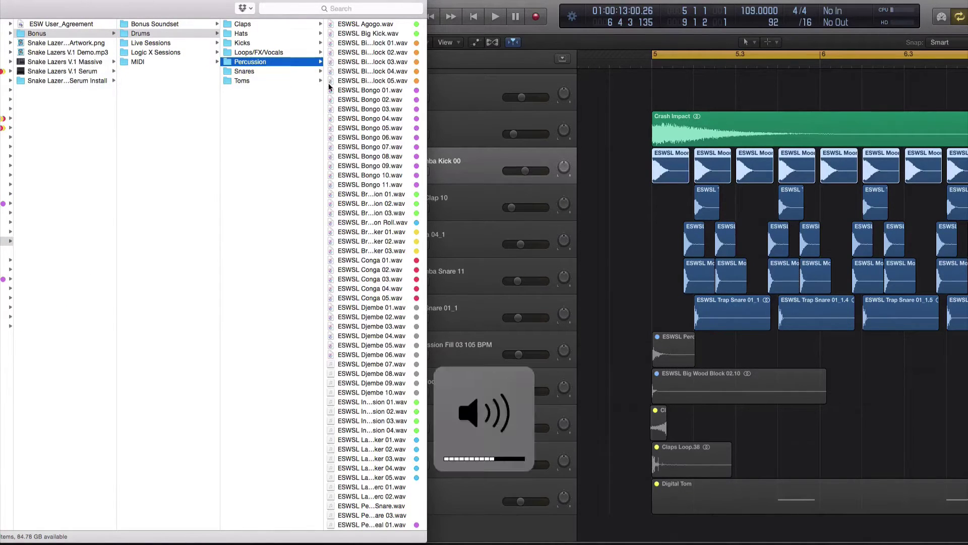
left_click(248, 52)
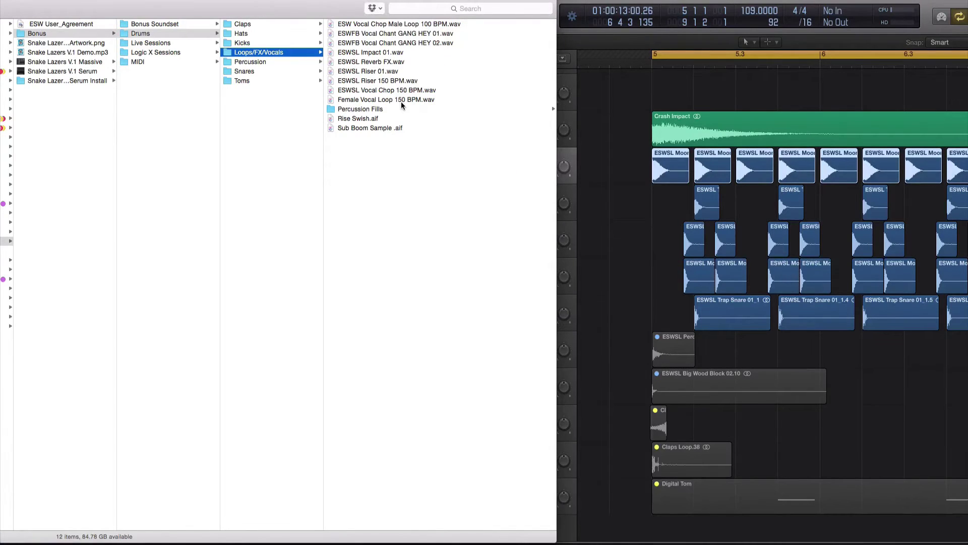
left_click(376, 110)
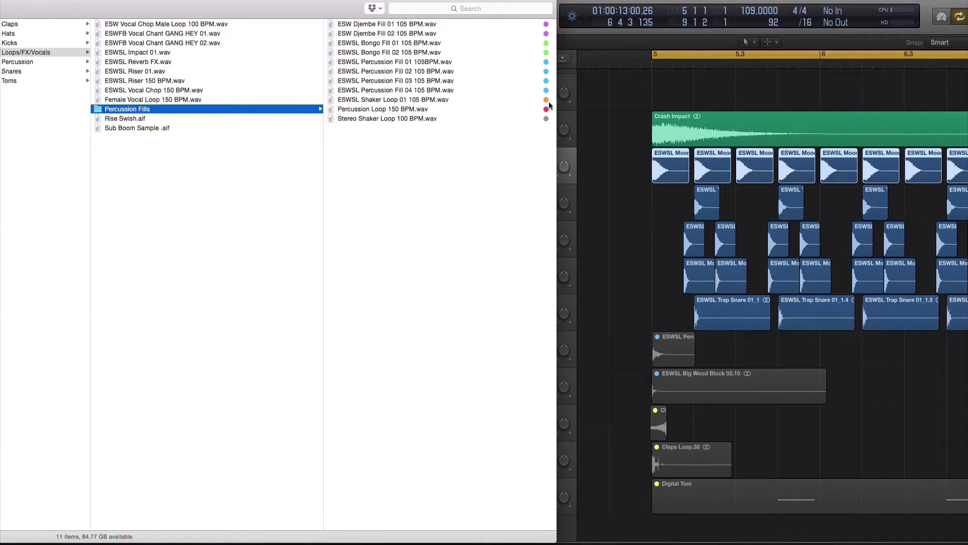
Add Stereo Shaker Loop 100 BPM.wav to the arrangement at bar 5 on a new track below DigitalTom.
left_click_drag(556, 96, 622, 97)
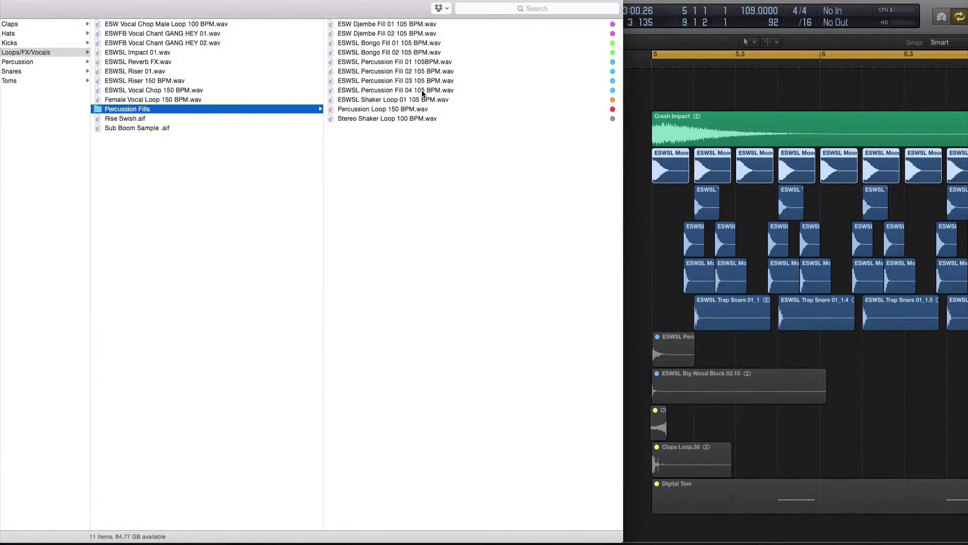
left_click(368, 110)
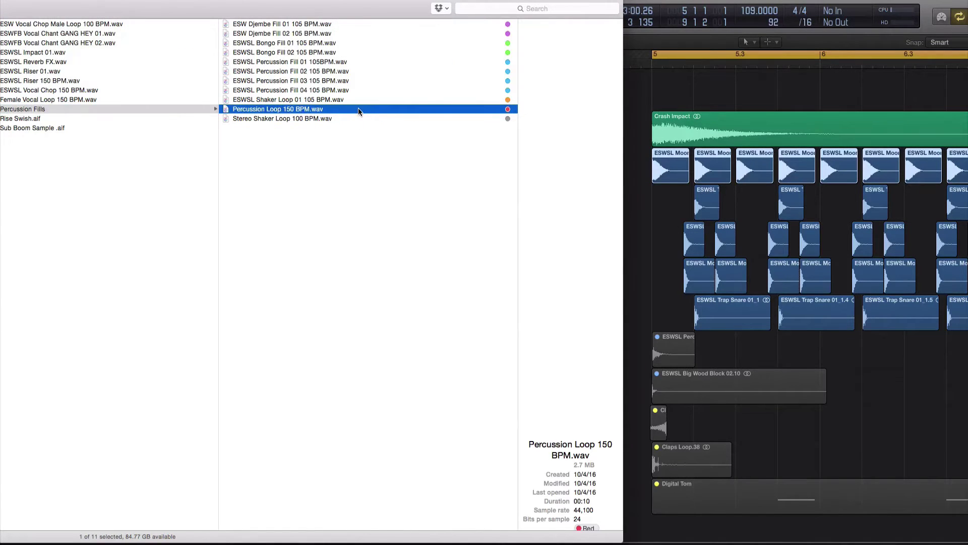
left_click(309, 120)
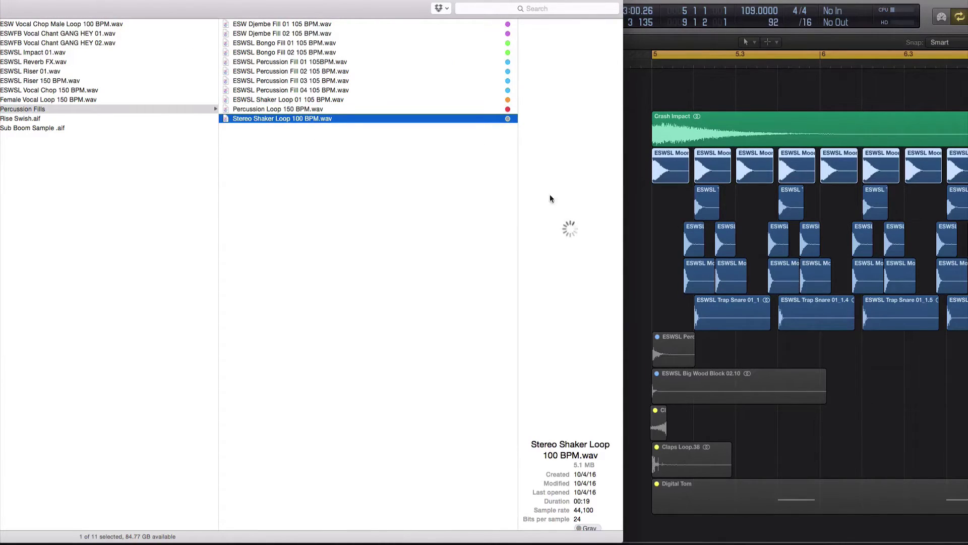
left_click_drag(384, 11, 262, 3)
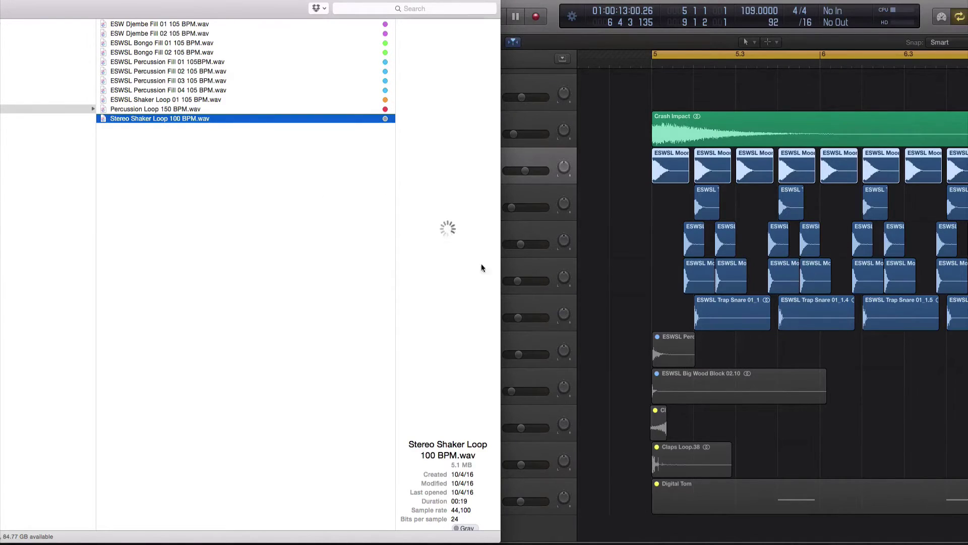
scroll(653, 342, "down", 5)
left_click_drag(130, 120, 679, 506)
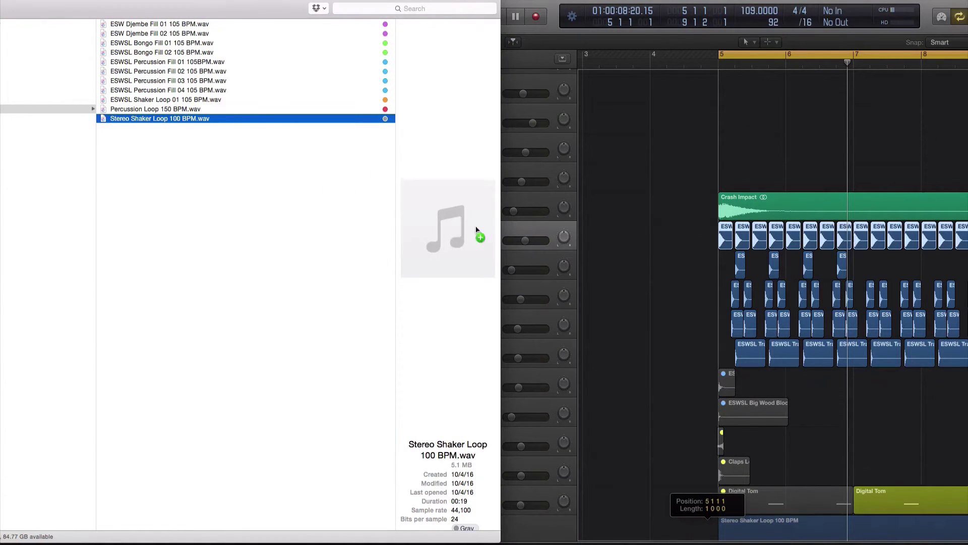
left_click_drag(476, 230, 619, 323)
Select ESWSL Shaker Loop 01 105 BPM.wav in Finder and move the Finder window clear of the Logic arrangement.
left_click(174, 100)
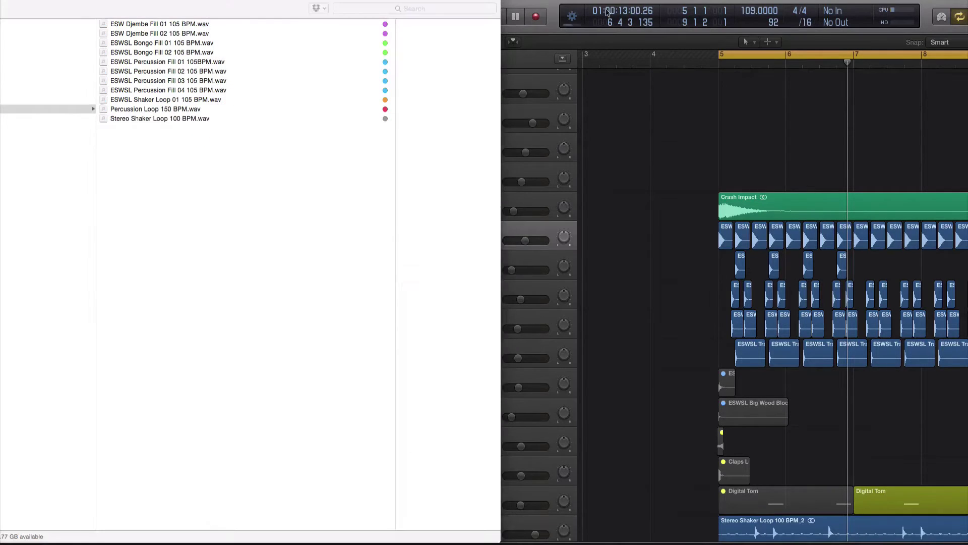
left_click_drag(58, 13, 235, 13)
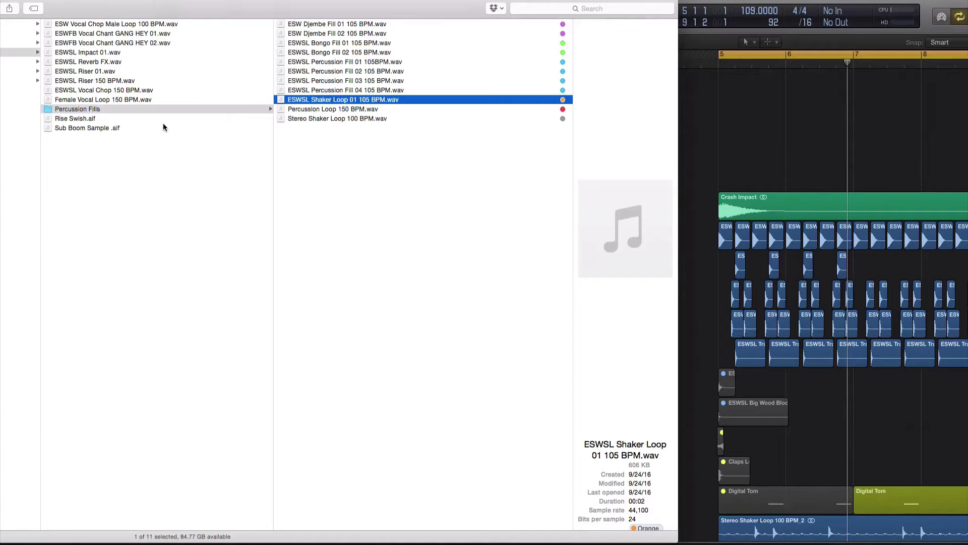
left_click_drag(106, 14, 198, 1)
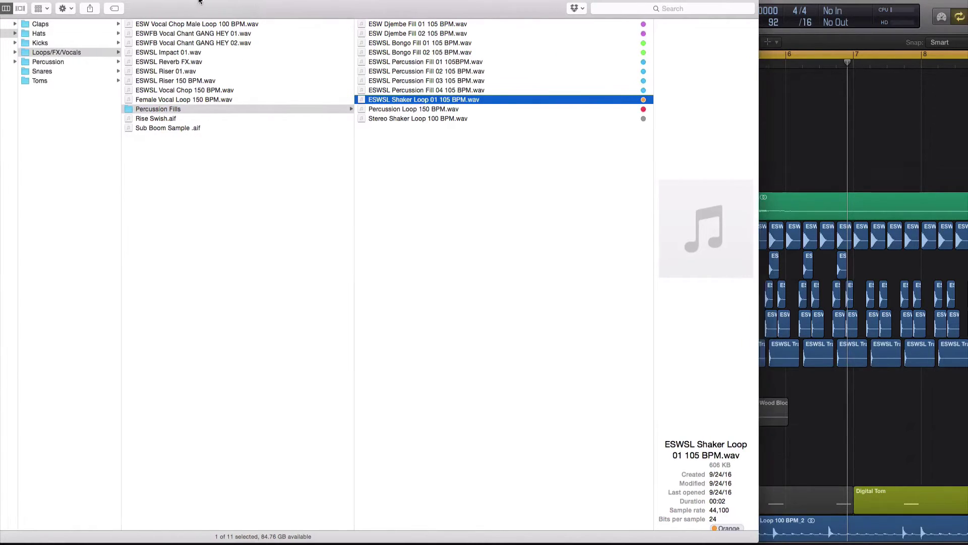
left_click_drag(355, 12, 349, 12)
left_click_drag(781, 3, 566, 3)
Open the Stereo Shaker Loop 100 BPM_2 region in the audio file editor.
scroll(662, 432, "down", 3)
scroll(662, 428, "up", 1)
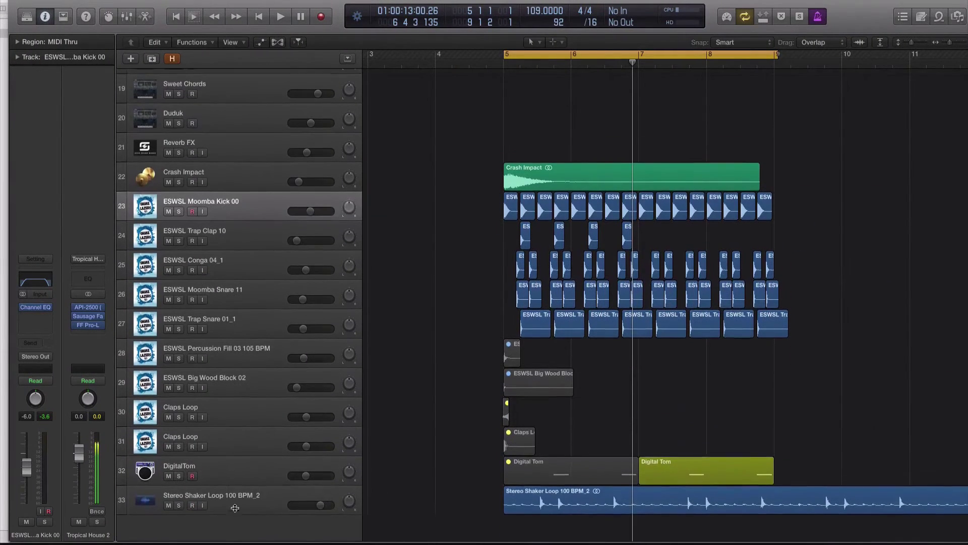
left_click(263, 502)
double_click(536, 499)
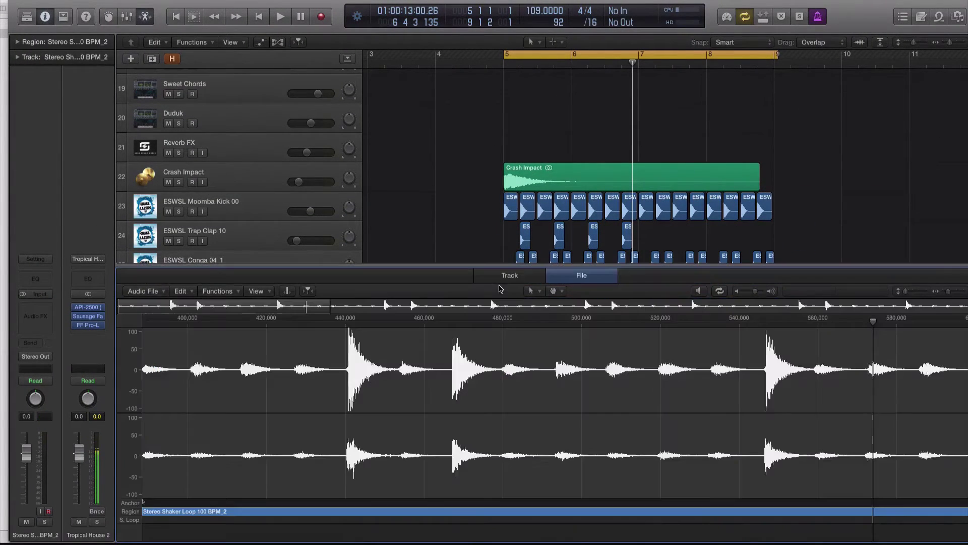
left_click(530, 276)
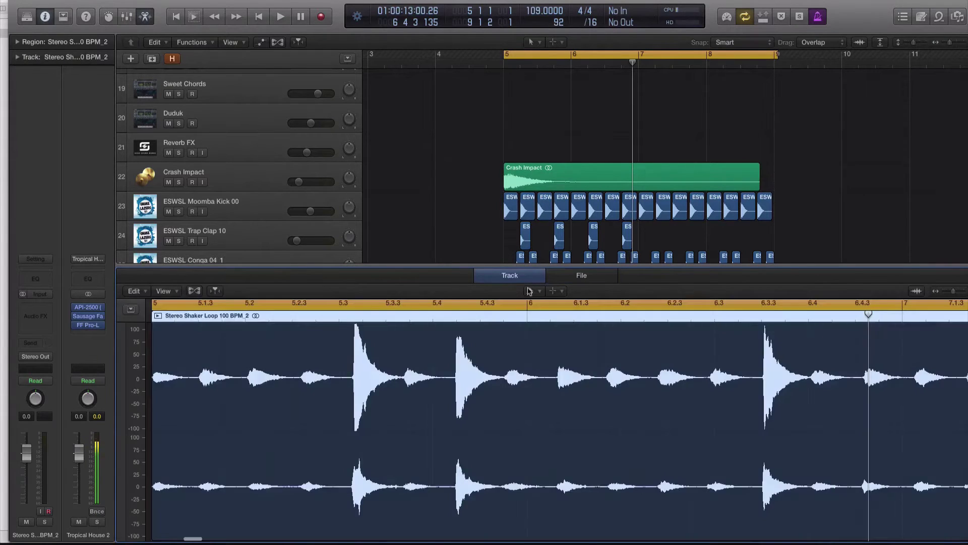
left_click(597, 276)
Time-stretch the shaker loop from 100 to 109 BPM with the Time and Pitch Machine.
left_click(217, 291)
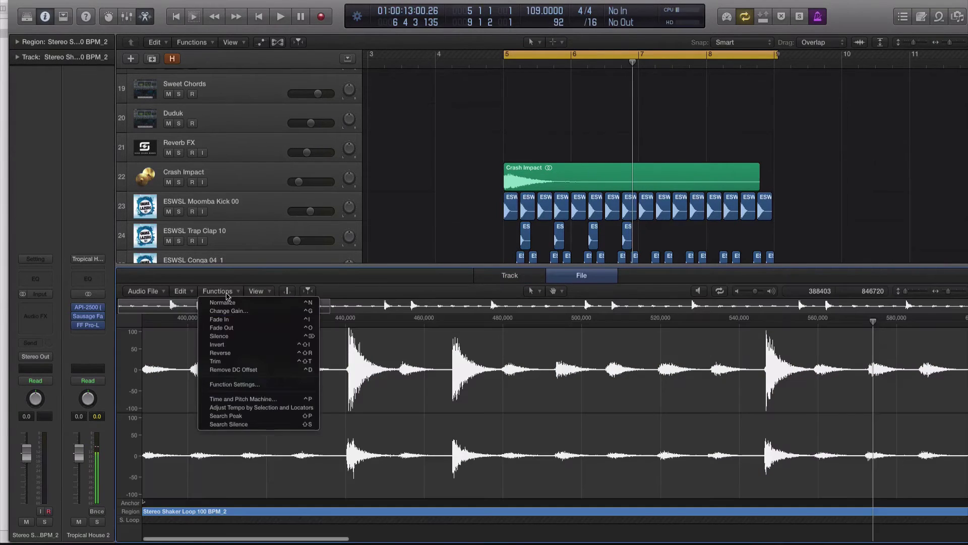
left_click(266, 401)
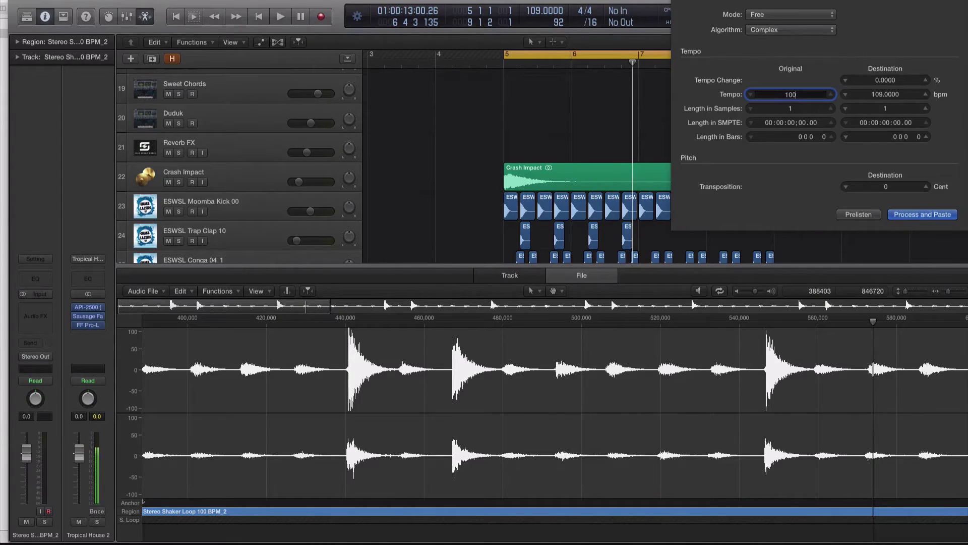
double_click(879, 94)
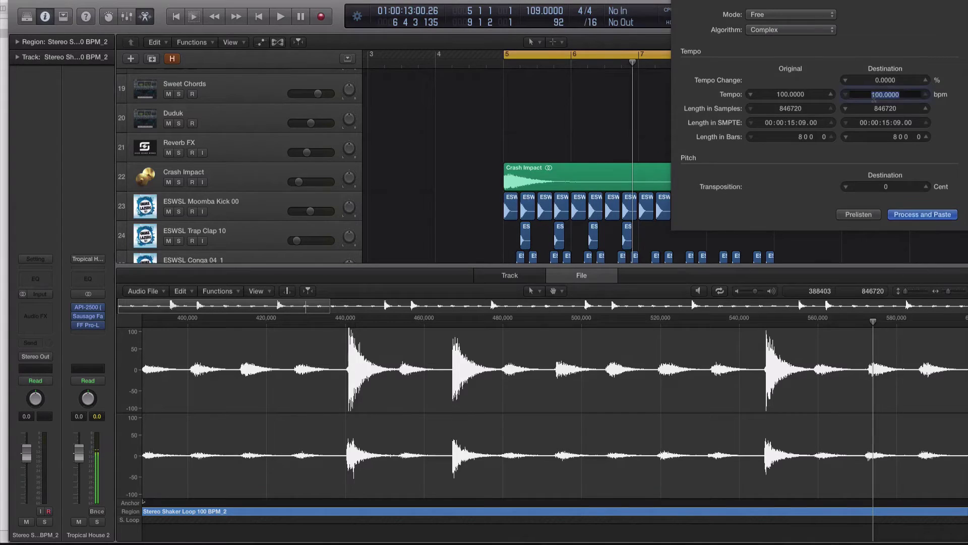
left_click(925, 213)
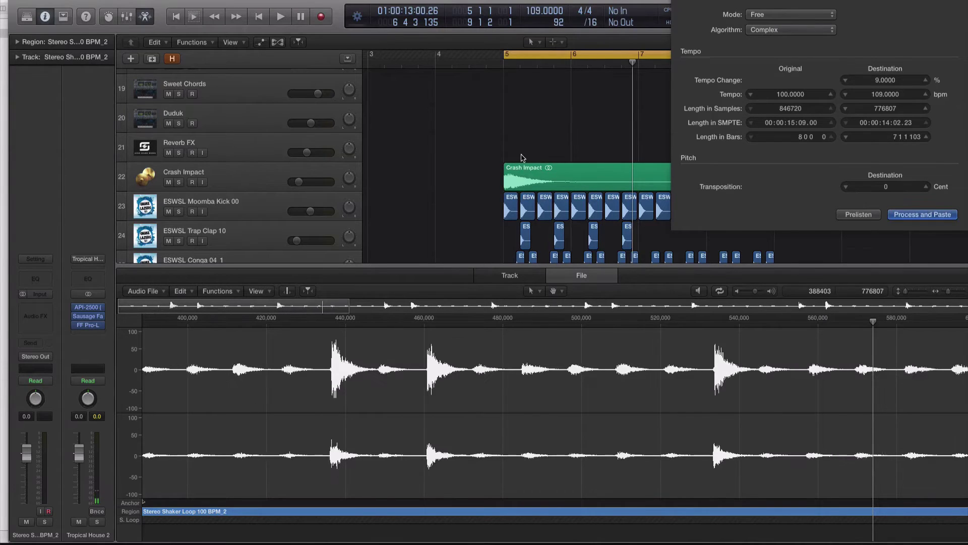
Return to the full arrangement, lower the Stereo Shaker Loop track volume to -11.6 dB and play the groove.
scroll(521, 158, "down", 5)
key("x")
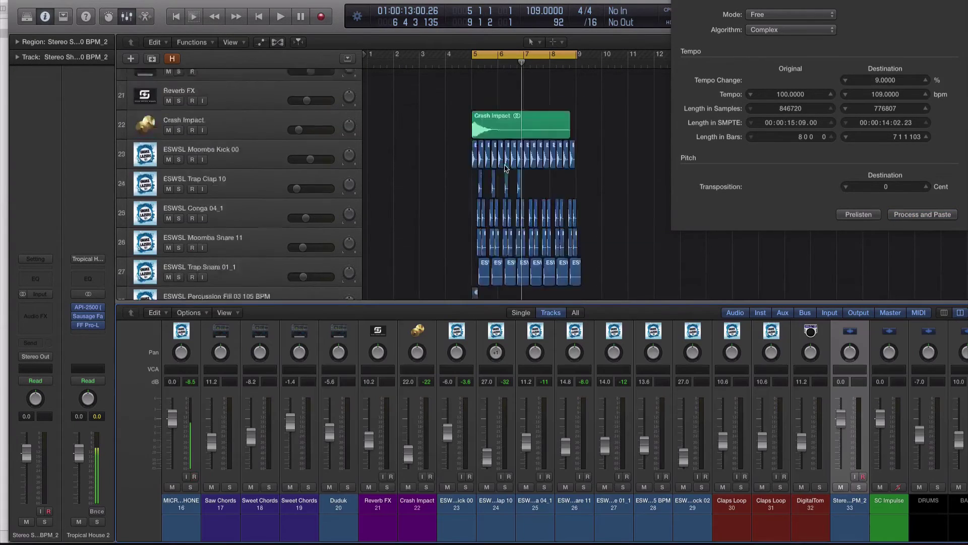
key("x")
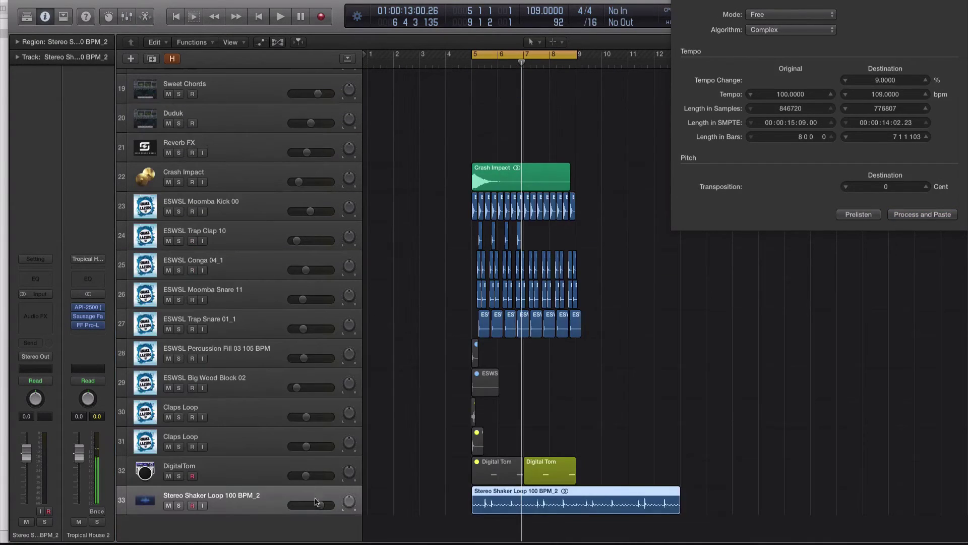
left_click_drag(315, 501, 306, 504)
key("space")
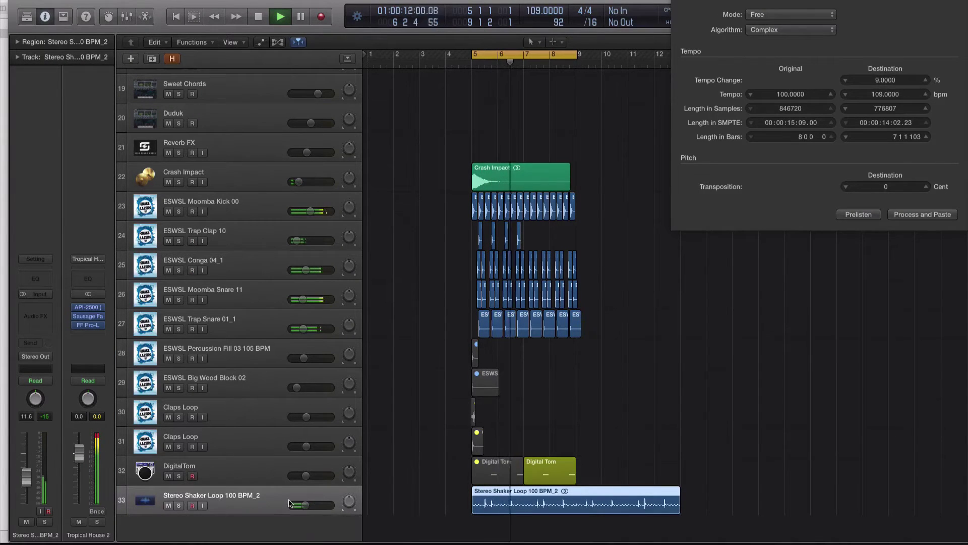
Move the Stereo Shaker Loop track directly below ESWSL Trap Snare 01_1 and stop playback.
left_click_drag(290, 503, 374, 341)
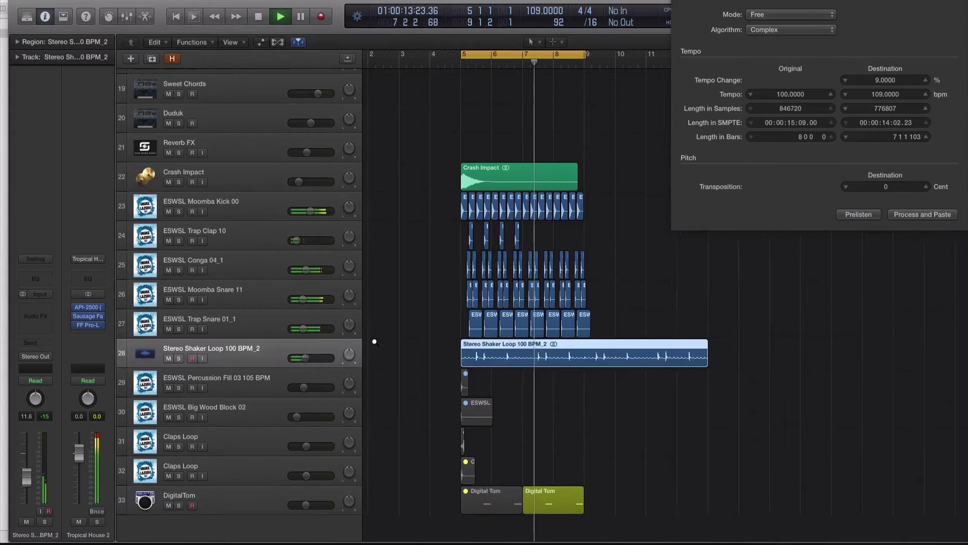
scroll(374, 341, "up", 5)
key("space")
Solo the Stereo Shaker Loop 100 BPM_2 region and audition it from bar 5.
left_click(447, 385)
left_click(442, 365)
key("ctrl+s")
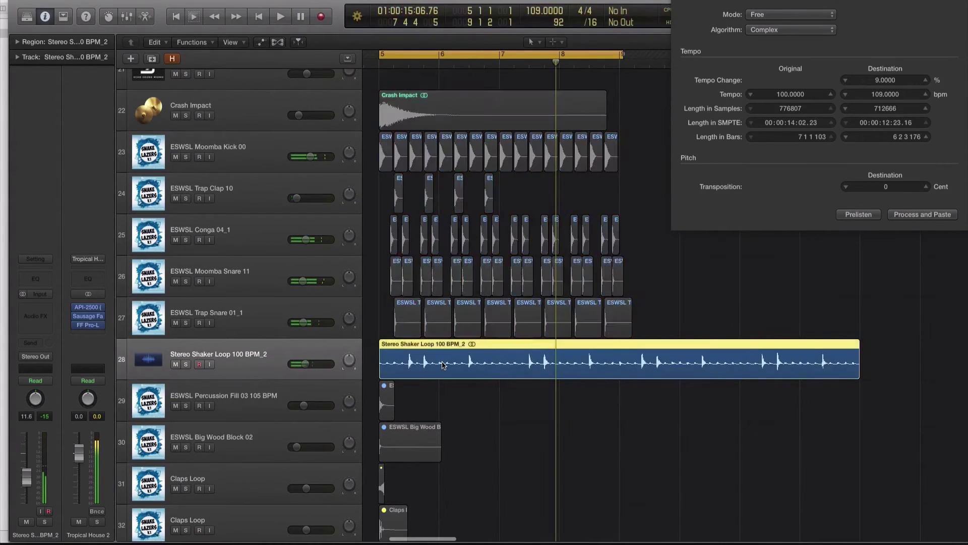
scroll(442, 366, "up", 5)
scroll(442, 365, "left", 8)
key("space")
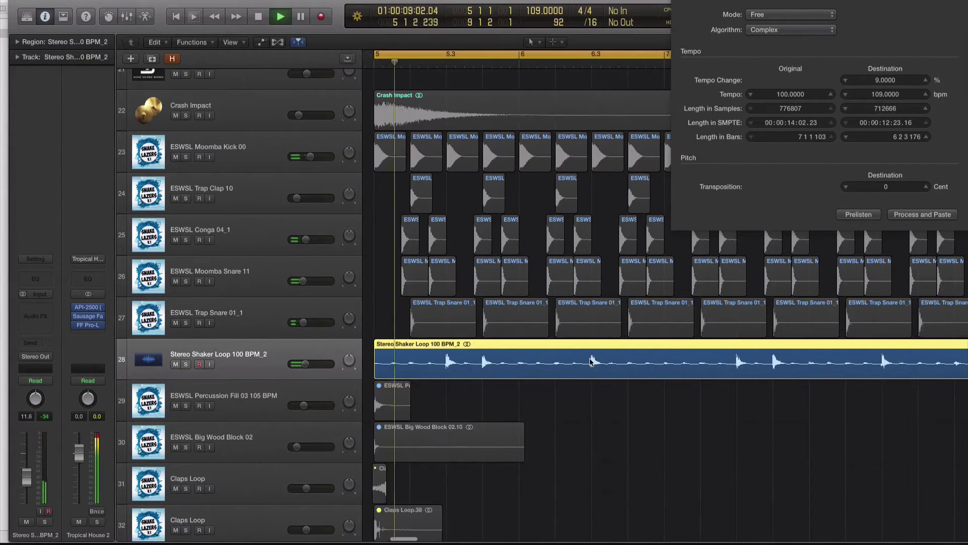
key("space")
Try splitting the shaker region just before beat 2 of bar 5 with the Scissors tool.
key("t")
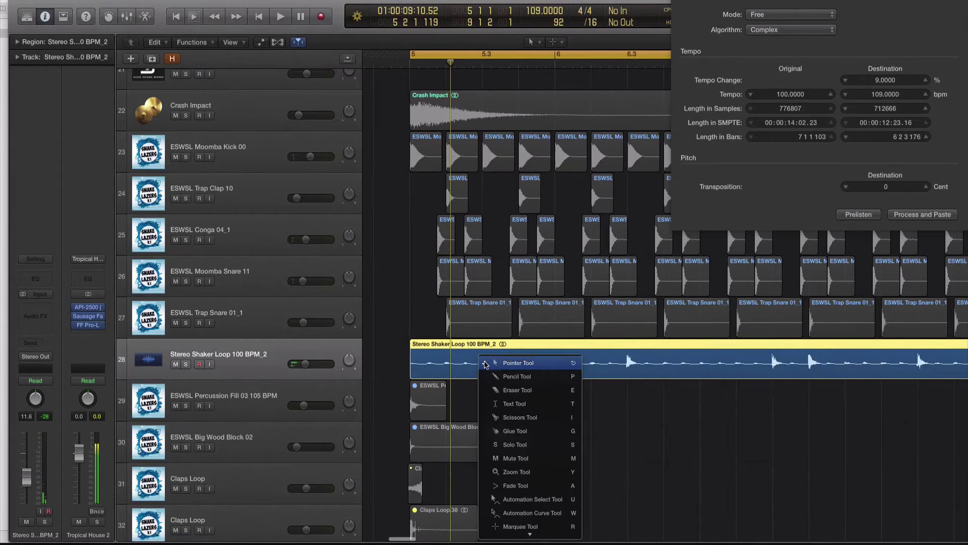
key("i")
key("space")
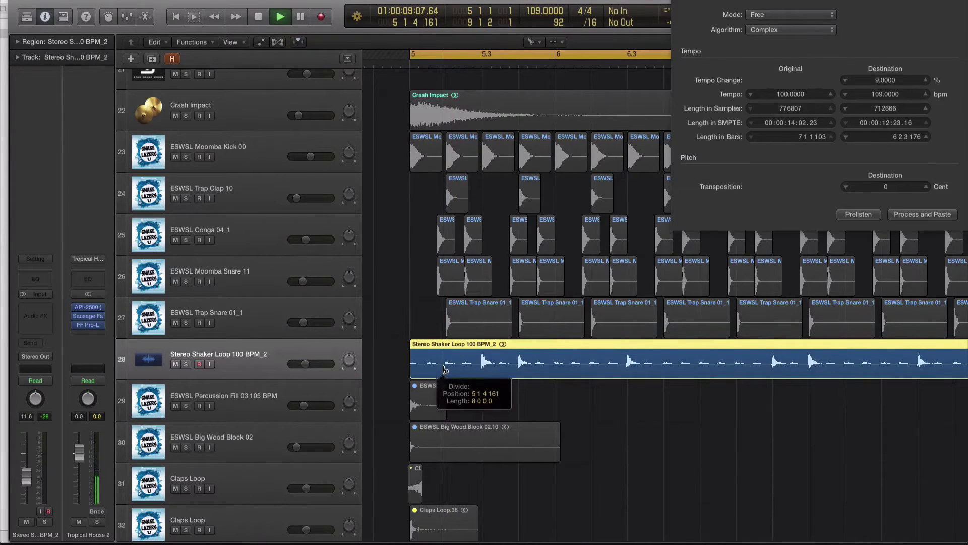
left_click(445, 370)
key("t")
key("t")
mouse_move(447, 372)
left_mouse_down()
mouse_move(481, 372)
mouse_move(481, 358)
mouse_move(443, 367)
left_mouse_up()
Select both pieces of the split shaker region and audition them from bar 5.
key("super+Right")
key("super+Right")
key("super+Right")
left_click(428, 366, "shift")
key("space")
key("super+Left")
key("super+Left")
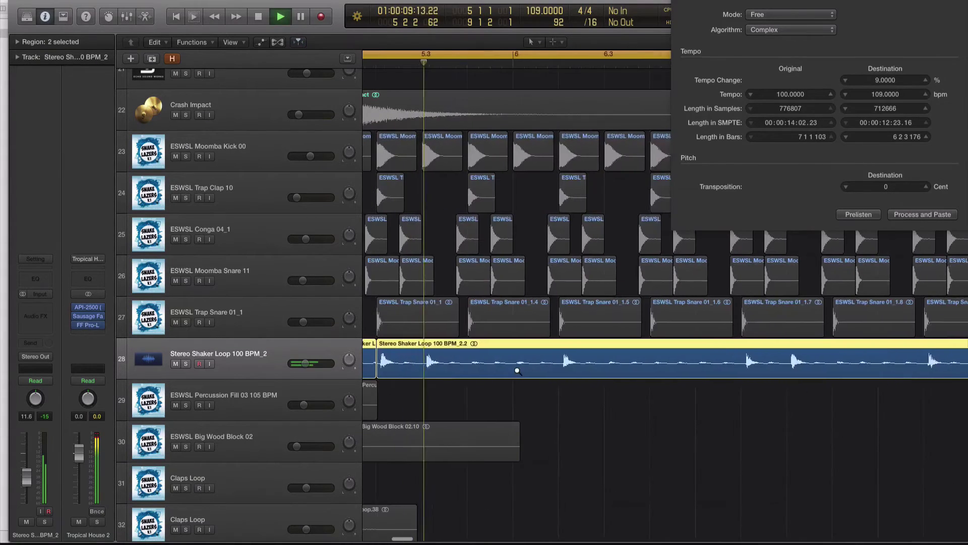
Stop playback and undo the split of the shaker region.
scroll(517, 370, "left", 1)
key("space")
key("super+z")
key("super+z")
key("super+z")
key("super+z")
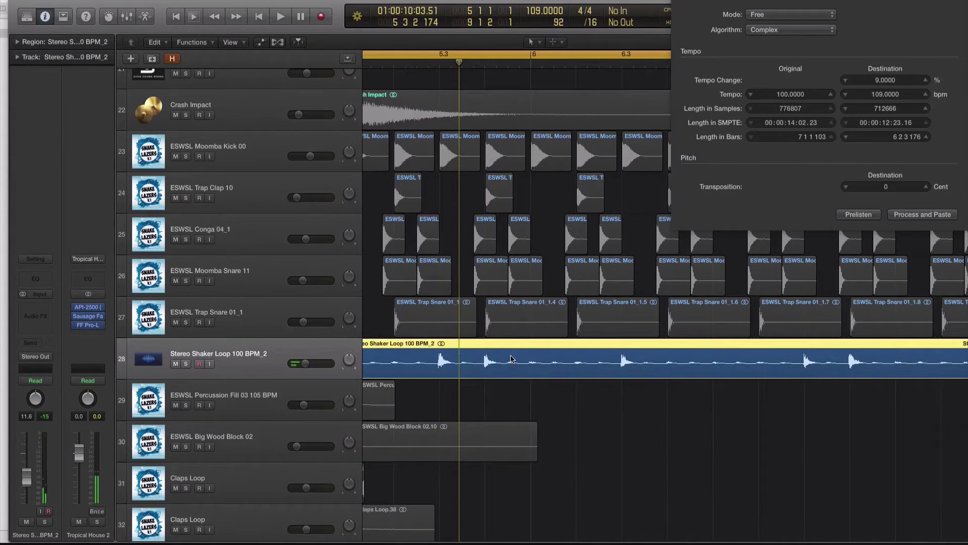
Play the groove from bar 5, unsolo the shaker region and raise the shaker track's volume to about -8.8 dB.
key("super+Left")
key("super+Left")
key("space")
key("ctrl+s")
left_click_drag(305, 363, 317, 362)
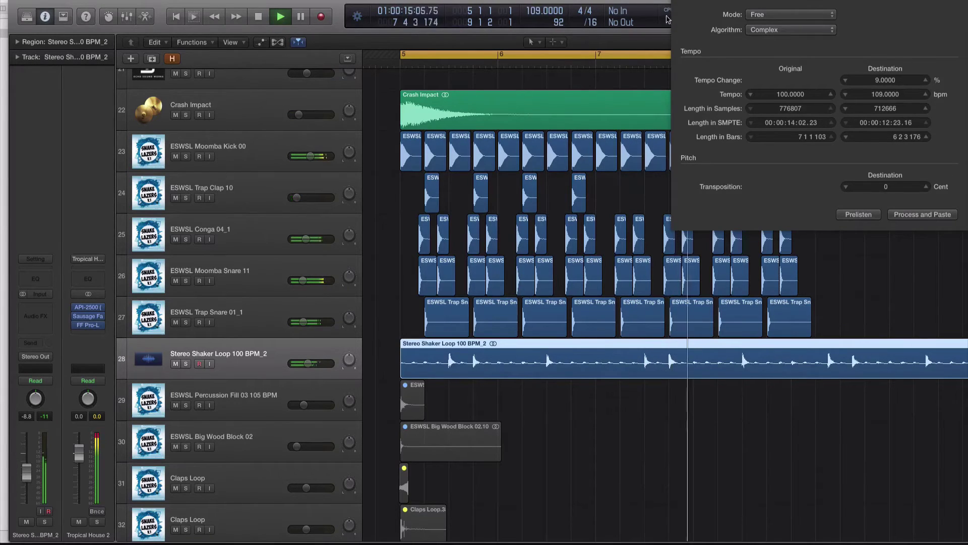
Close the time-stretch window, split the shaker region at 9 2 1 and remove the part after the cut.
left_click(674, 2)
key("t")
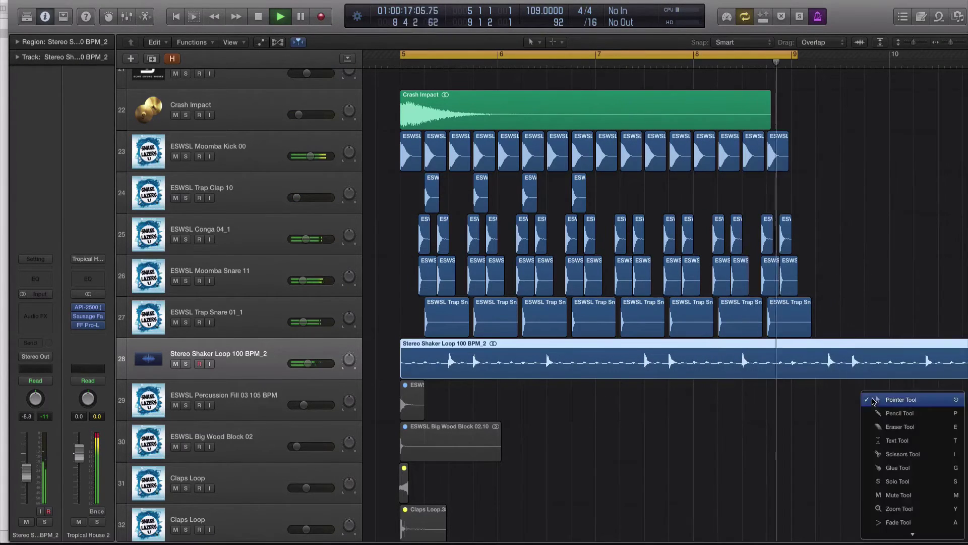
key("i")
key("space")
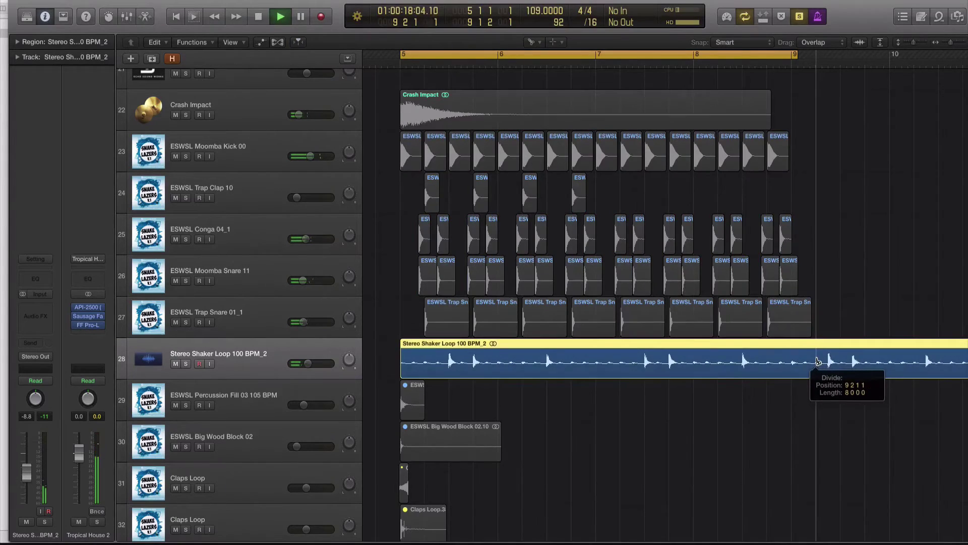
left_click(819, 360)
key("t")
key("t")
left_click(538, 371)
key("super+Left")
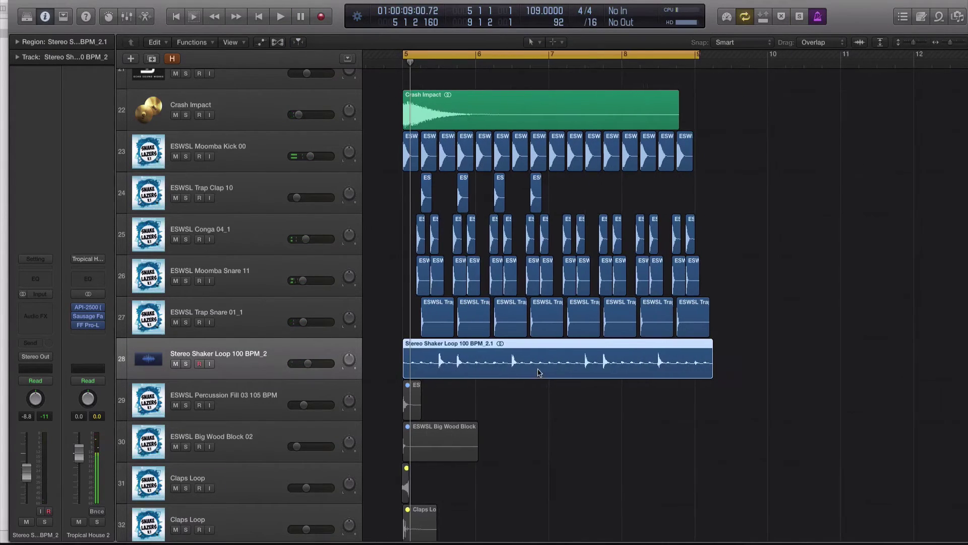
Trim the shaker region to exactly four bars and set the cycle range from bar 5 to bar 9.
left_click_drag(705, 370, 695, 370)
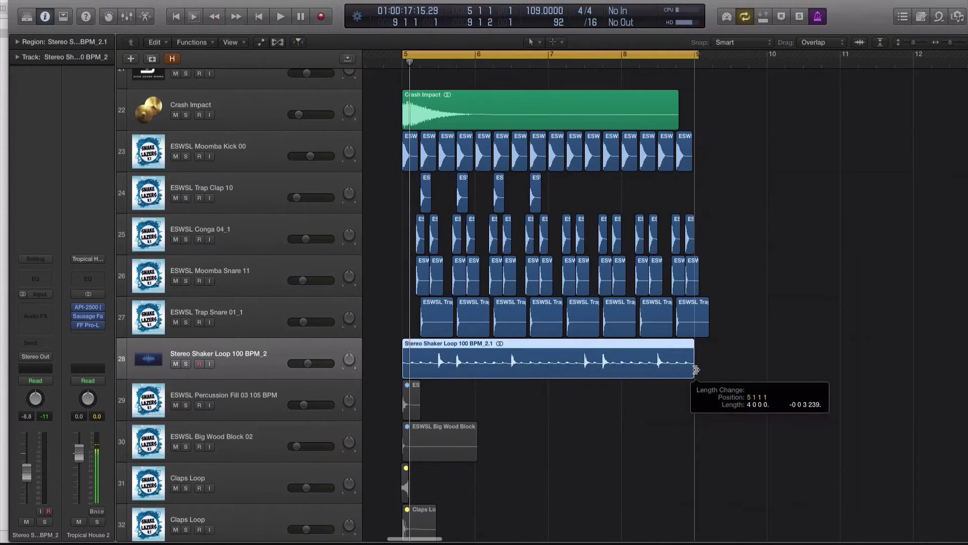
left_click(405, 54)
left_click_drag(405, 54, 695, 54)
Unmute the first Digital Tom region and move the DigitalTom track directly above the shaker track.
scroll(502, 331, "down", 5)
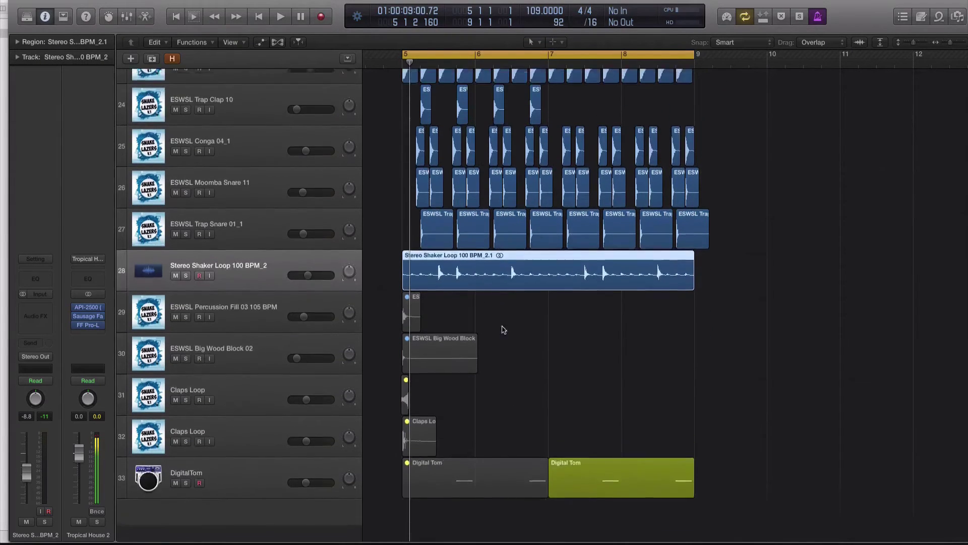
left_click(442, 501)
left_click_drag(301, 480, 302, 291)
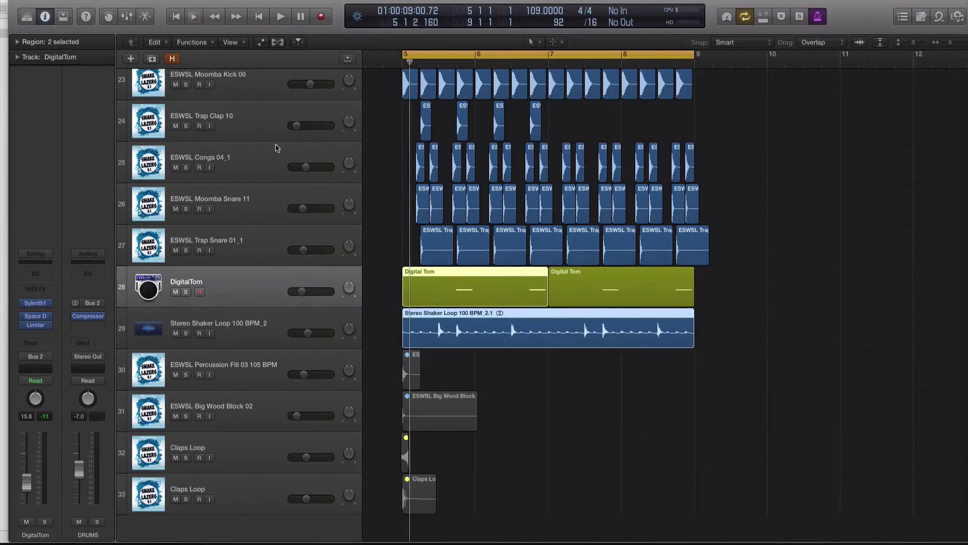
left_click(265, 132)
left_click_drag(511, 308, 607, 334)
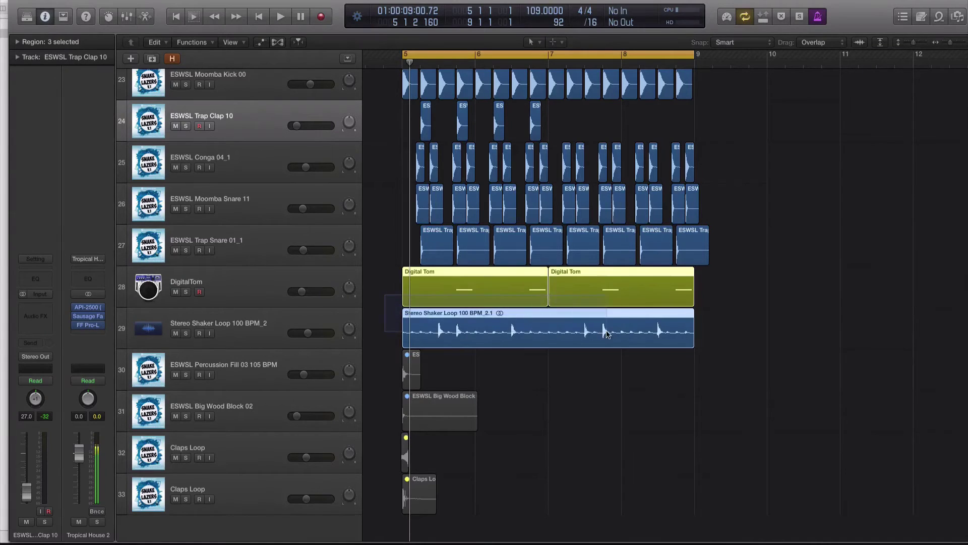
Unmute the Percussion Fill 03 region, audition it soloed and raise its track volume to about -5.1 dB.
left_click(218, 376)
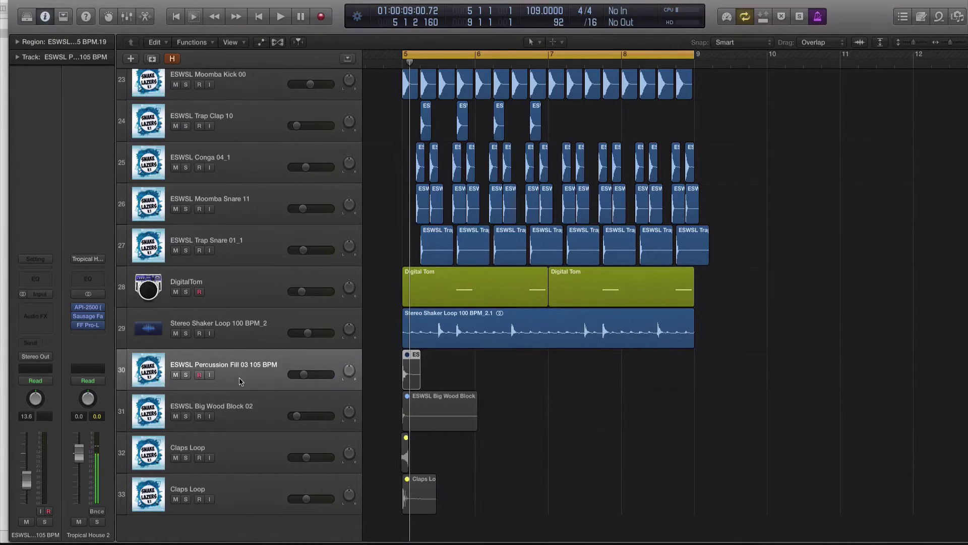
key("ctrl+m")
key("ctrl+s")
key("space")
key("space")
key("super+Right")
key("super+Right")
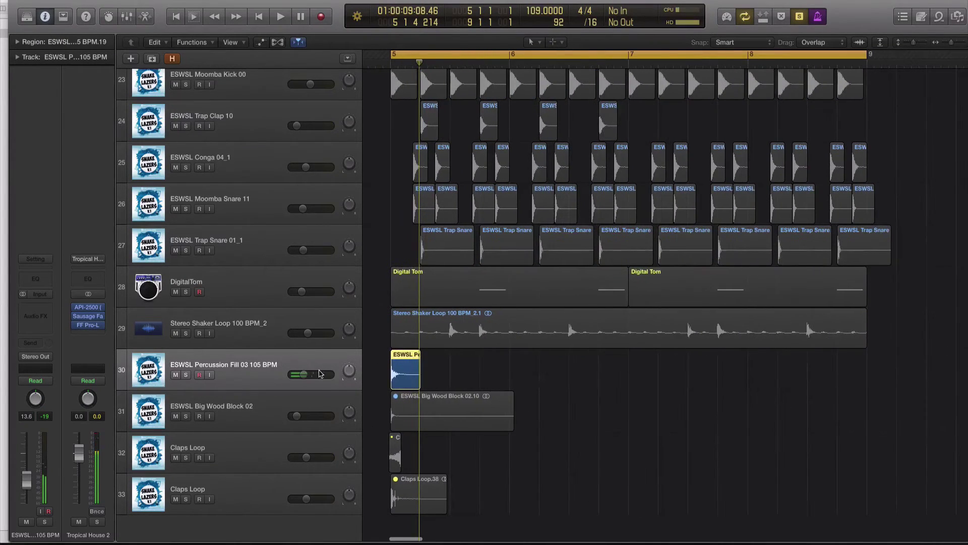
left_click(447, 359)
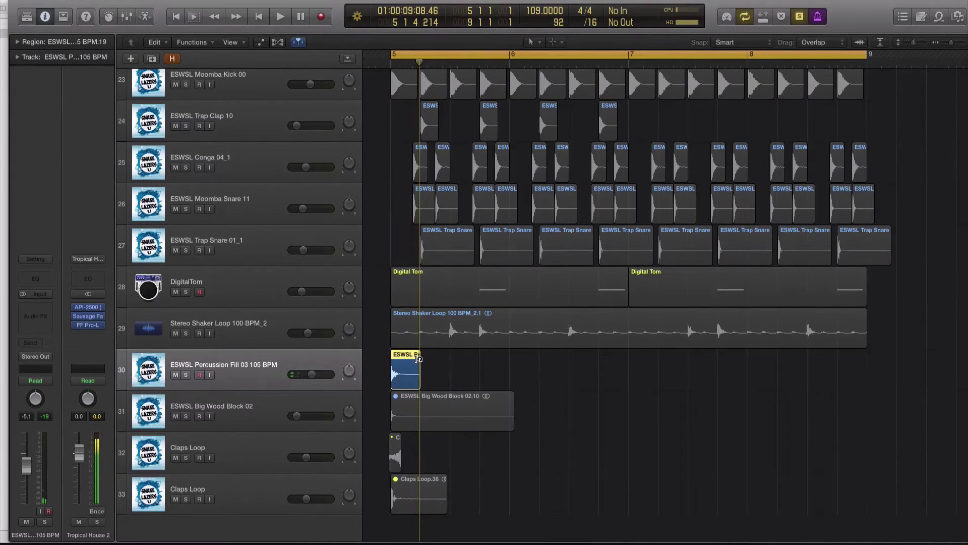
Move the percussion fill to beat 3 of bar 5, unsolo it and audition it with the whole groove.
key("space")
left_click_drag(398, 369, 479, 369)
key("ctrl+s")
key("space")
key("super+Right")
key("super+Right")
key("space")
key("space")
key("space")
key("space")
scroll(479, 369, "left", 10)
scroll(472, 368, "down", 3)
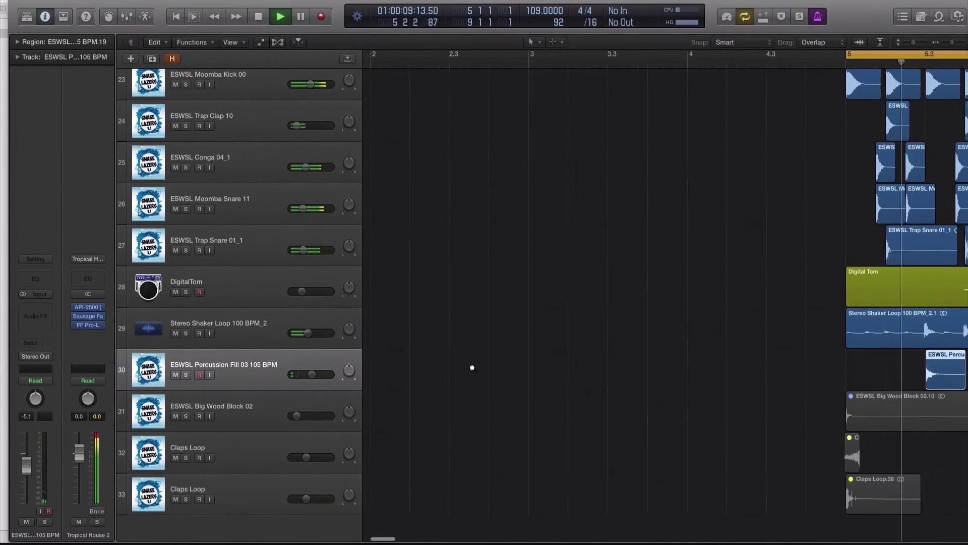
scroll(472, 368, "up", 3)
scroll(472, 367, "right", 6)
Move the percussion fill to 5 1 3, play it in the groove and lower its track volume to about -13.8 dB.
key("space")
left_click_drag(782, 366, 688, 364)
key("space")
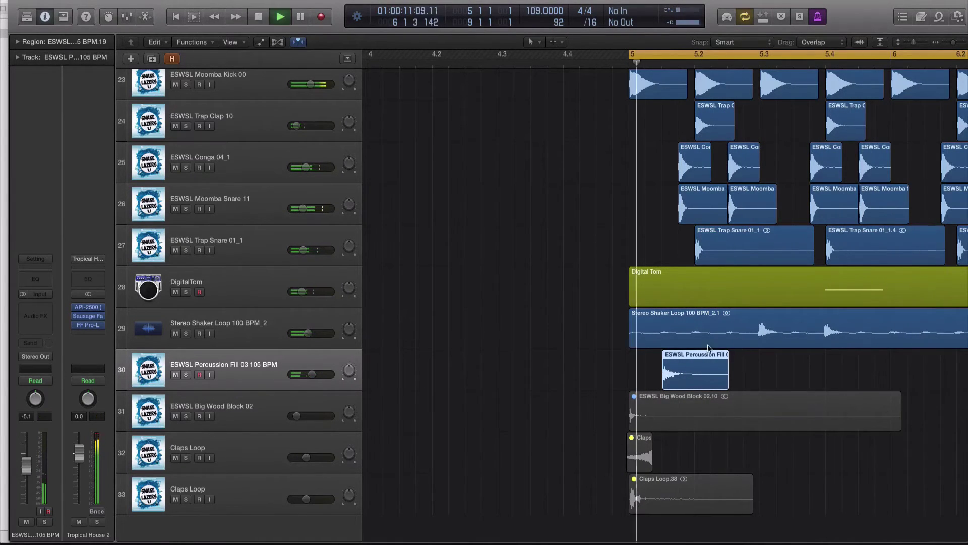
key("space")
left_click_drag(312, 374, 308, 374)
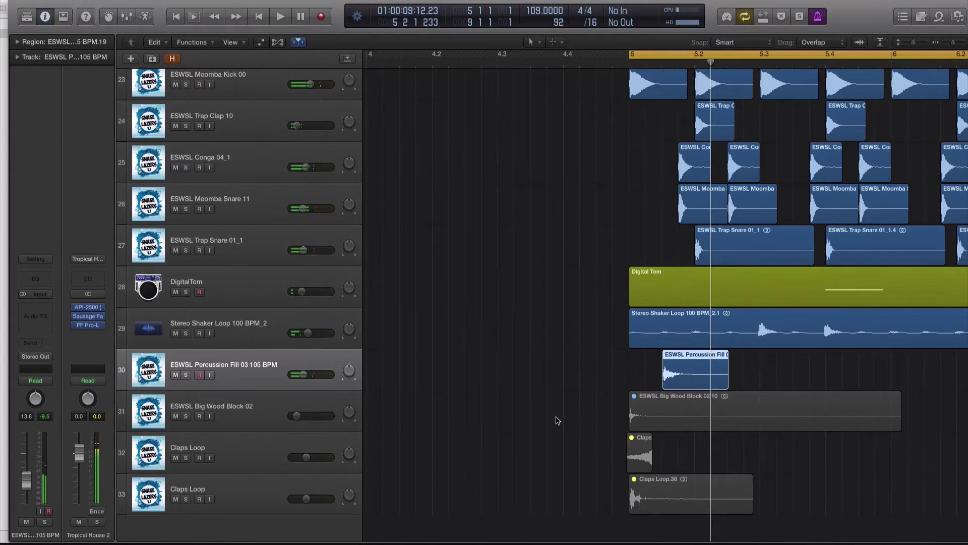
Unmute the Big Wood Block 02 region and move it to start at 5 3 3.
left_click(224, 410)
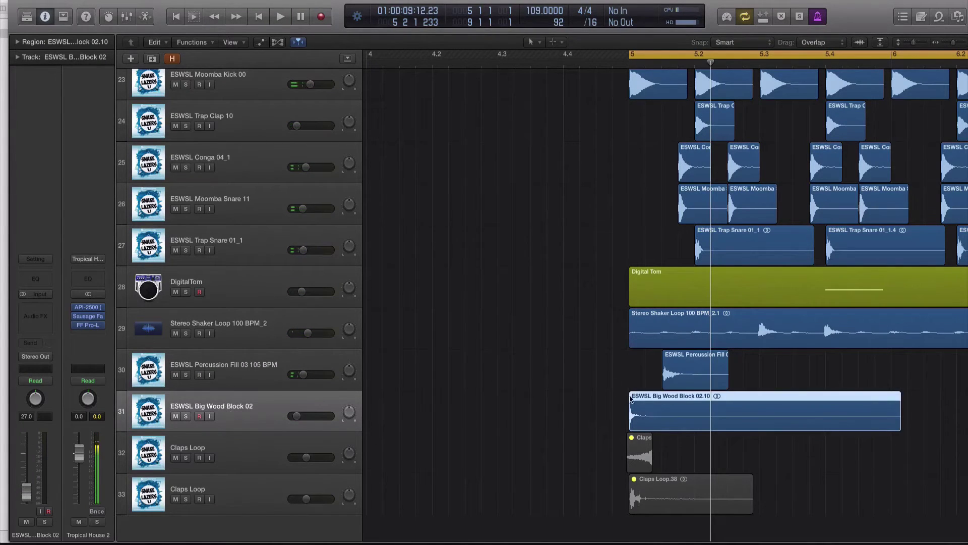
left_click_drag(650, 414, 815, 413)
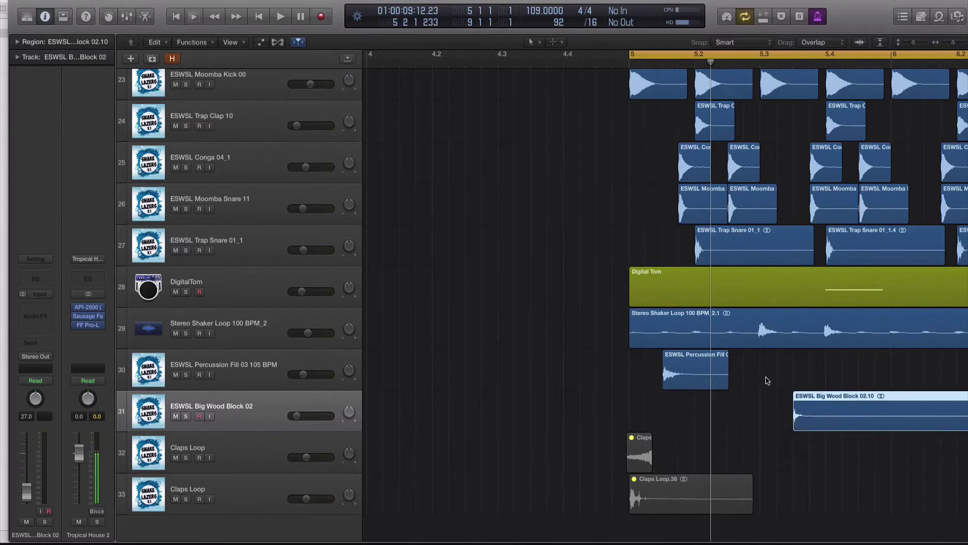
key("super+Left")
Raise the Big Wood Block 02 track's volume while the groove plays.
left_click(300, 417)
key("space")
key("XF86AudioRaiseVolume")
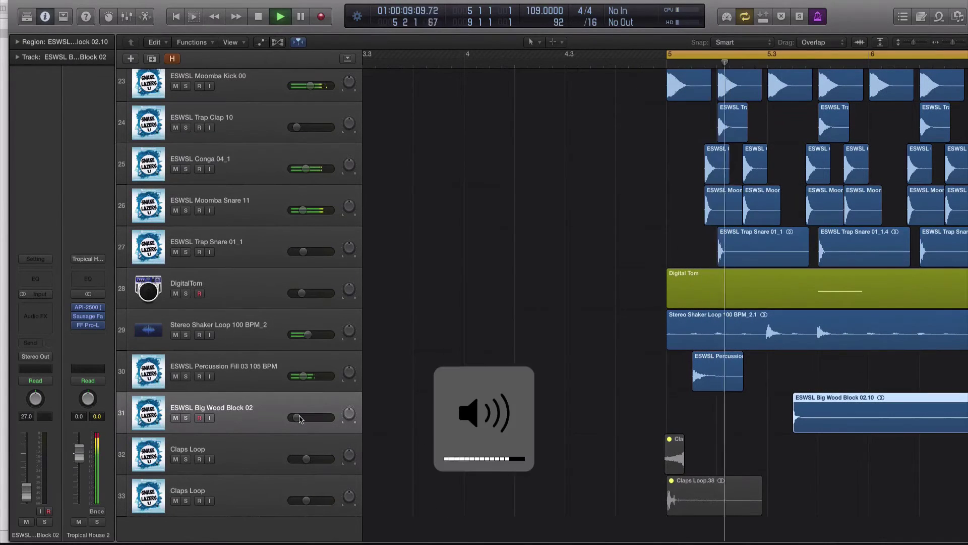
left_click_drag(304, 419, 307, 419)
Unmute Claps Loop.38, move it to beat 2 of bar 5 and place its track directly below Trap Snare 01_1.
left_click(280, 451)
scroll(489, 429, "left", 10)
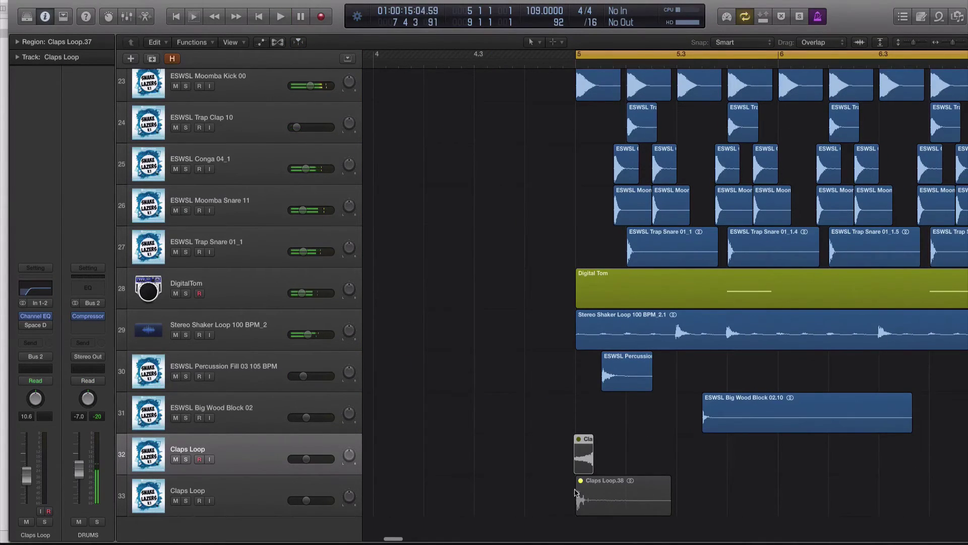
left_click(200, 484)
key("XF86AudioRaiseVolume")
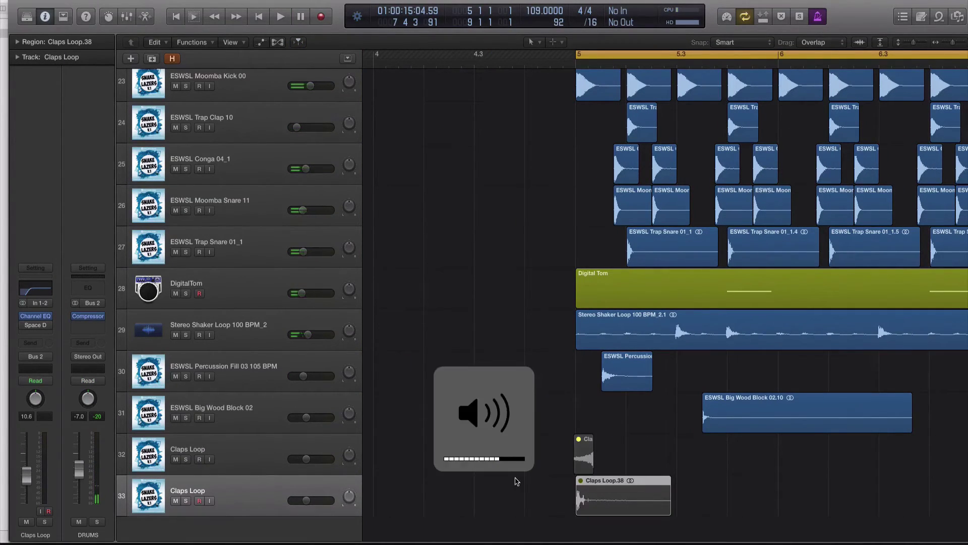
left_click(252, 450)
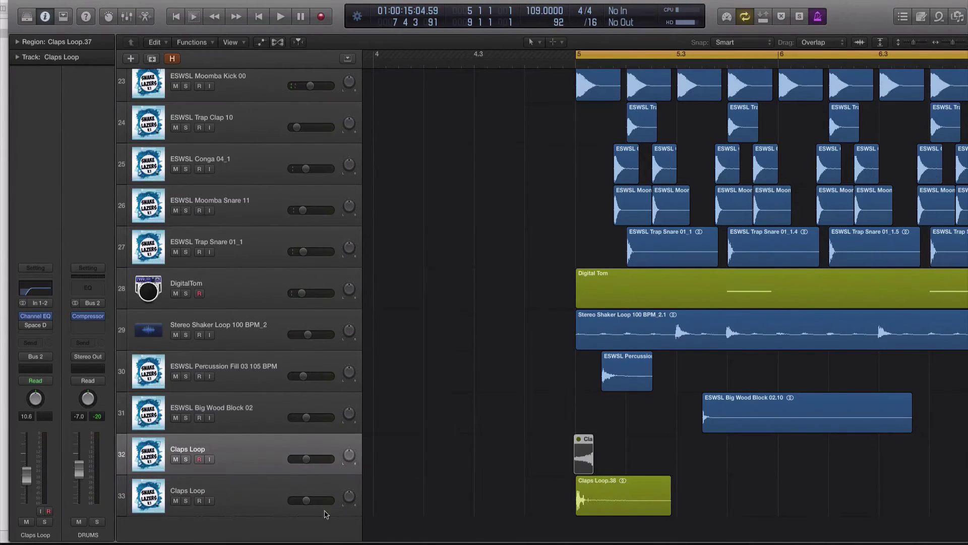
left_click(326, 513)
left_click_drag(602, 497, 652, 497)
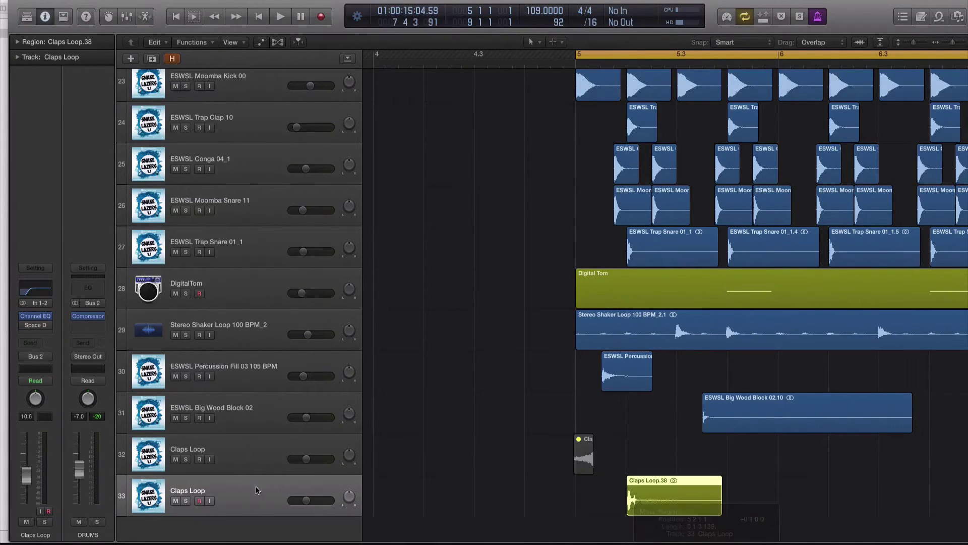
left_click_drag(264, 465, 279, 282)
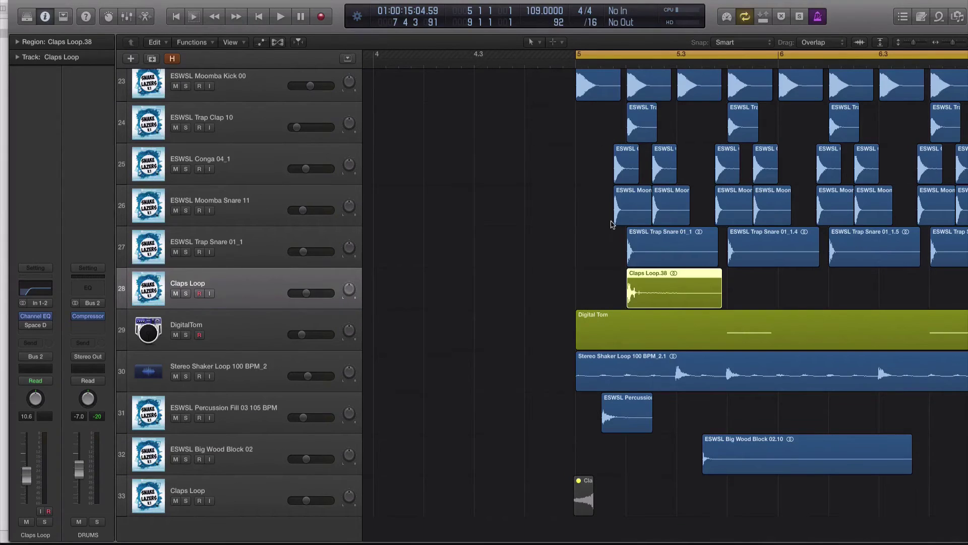
Place the Claps Loop.38 region on beat 4 of bar 5 and copy it onto beat 4 of bars 6, 7 and 8.
left_click_drag(606, 246, 842, 254)
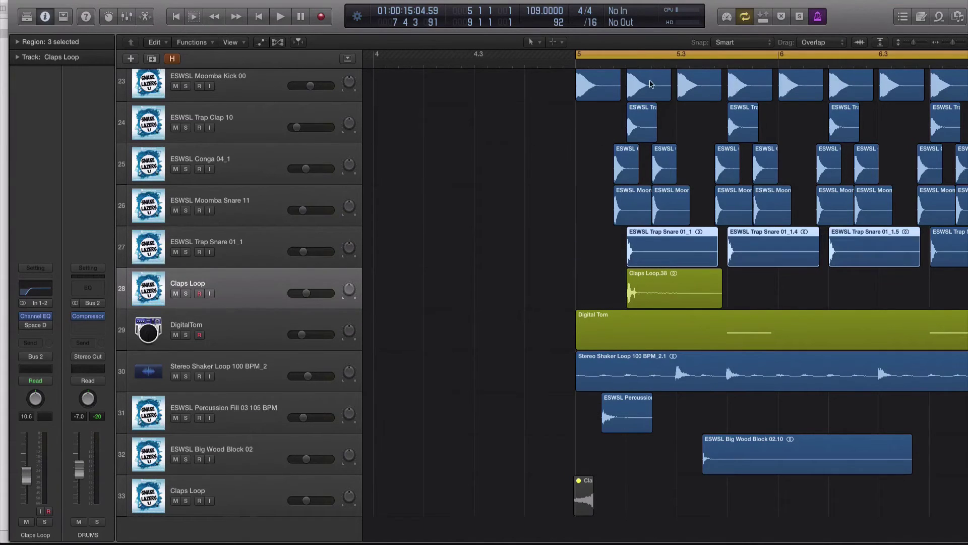
left_click(579, 287)
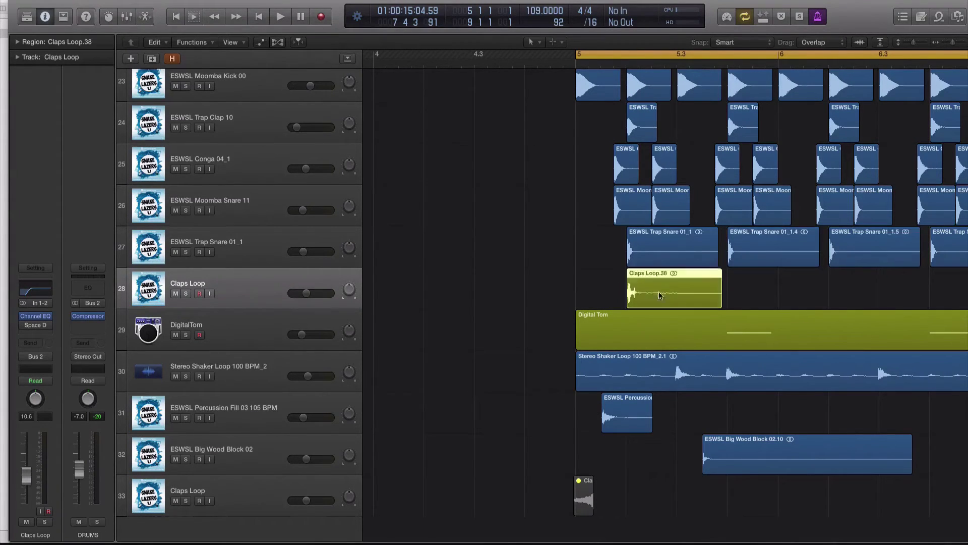
left_click_drag(659, 296, 876, 303)
scroll(753, 293, "down", 2)
scroll(752, 294, "right", 3)
scroll(867, 297, "down", 3)
scroll(868, 300, "right", 5)
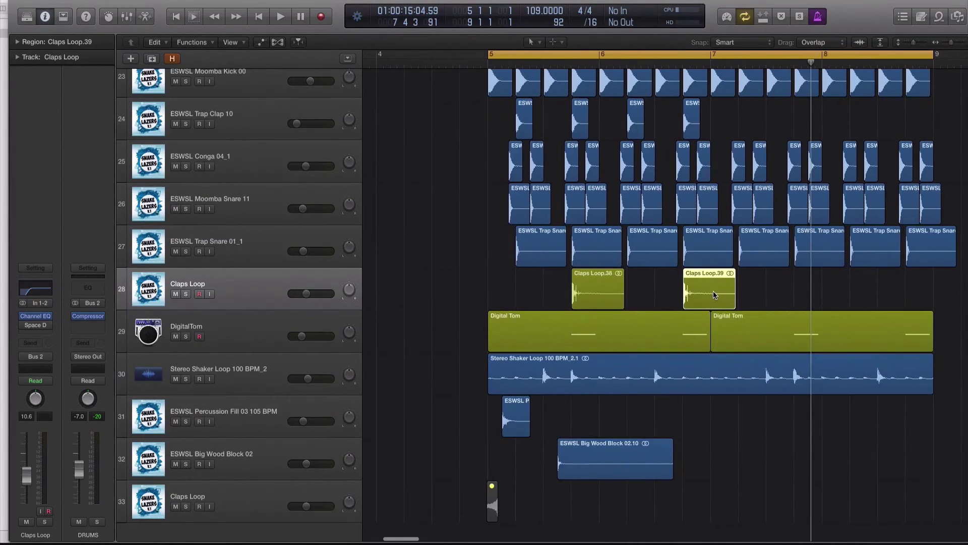
left_click_drag(715, 295, 936, 296)
scroll(824, 296, "up", 1)
Play the groove and set the Claps Loop track's volume to -11.2 dB.
key("space")
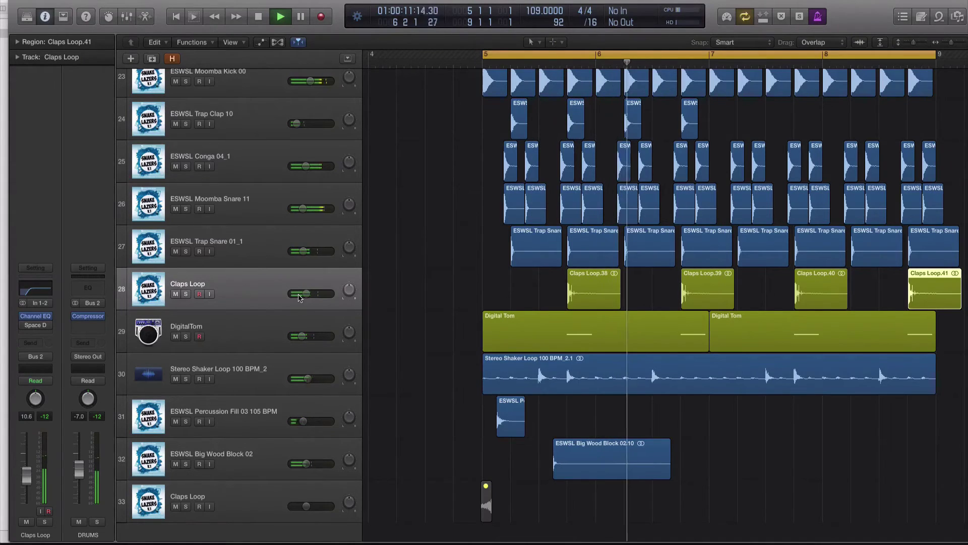
left_click_drag(306, 294, 306, 293)
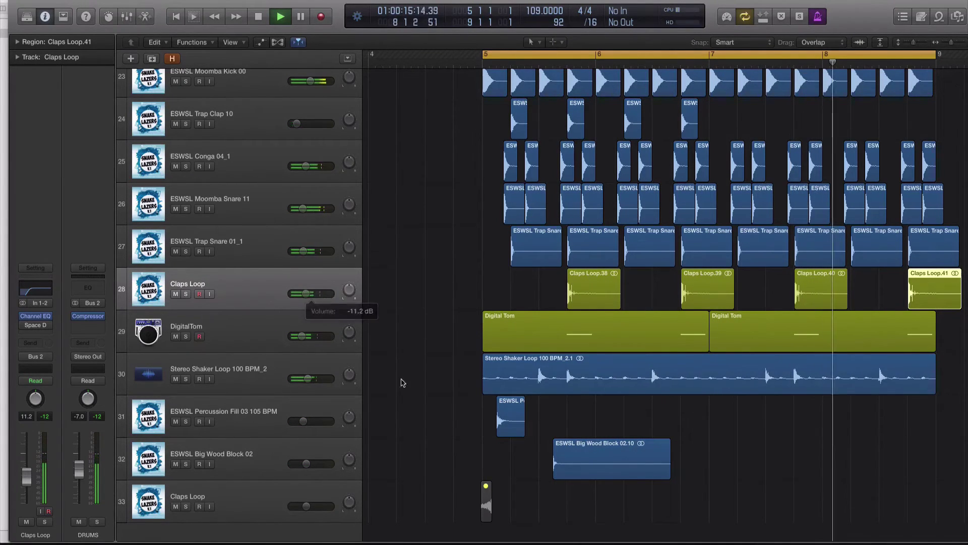
key("space")
Move the other Claps Loop track directly below Trap Snare 01_1 and unmute its short Claps Loop.37 region.
left_click_drag(263, 493, 267, 292)
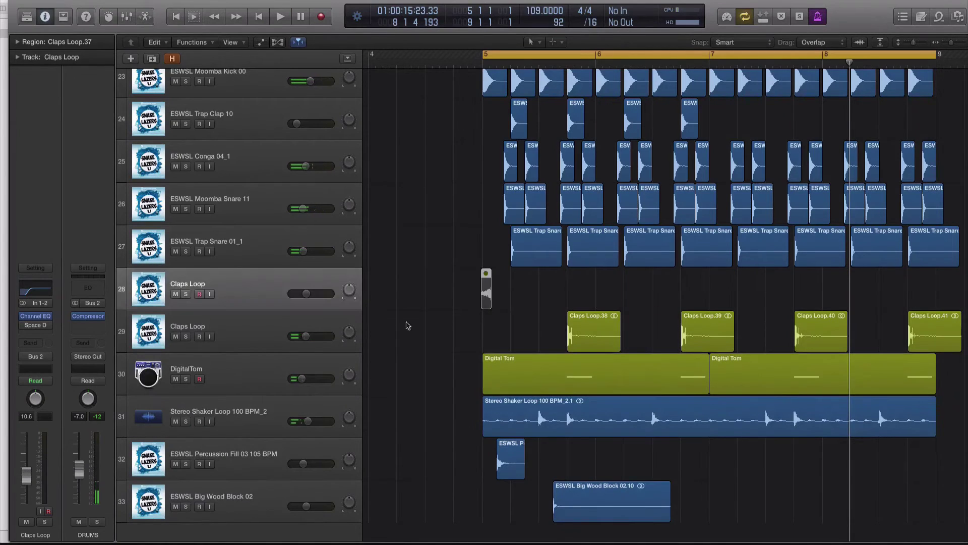
scroll(476, 296, "up", 5)
left_click(476, 294)
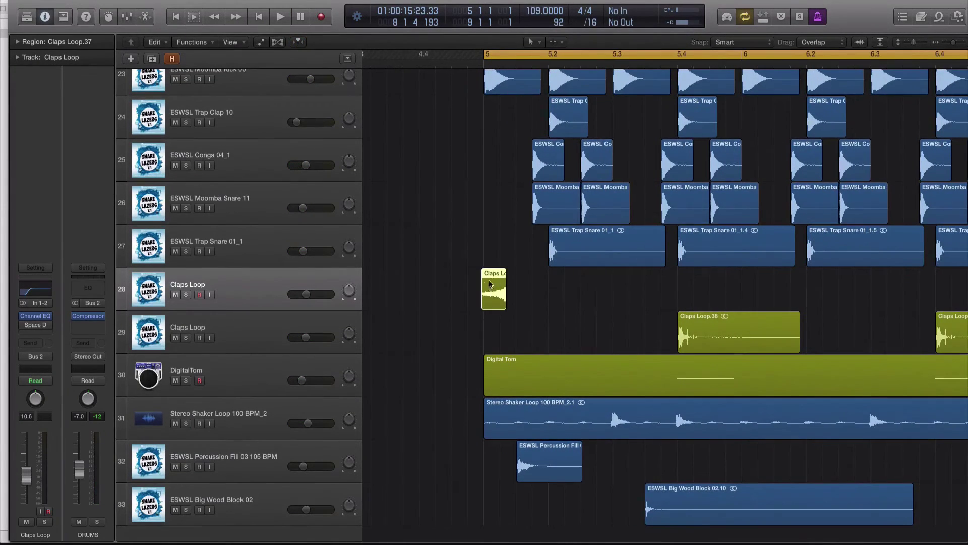
Move the Claps Loop.37 region so it ends at beat 4 of bar 5, leading into Claps Loop.38.
left_click_drag(494, 284, 669, 285)
key("super+Right")
key("super+Right")
Turn off cycle mode and audition the soloed Claps Loop.37 region from 5 3 3.
key("ctrl+s")
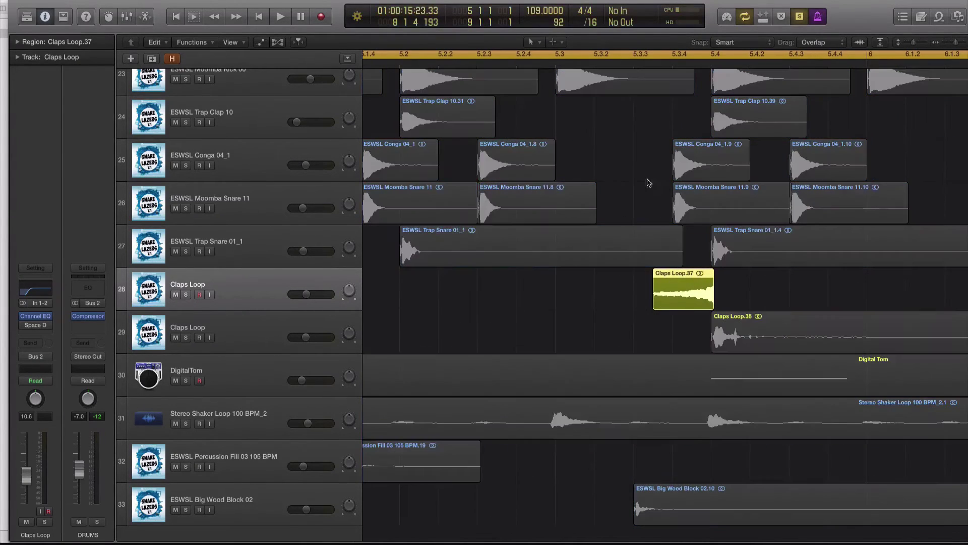
left_click(632, 52)
left_click(633, 62)
key("space")
key("space")
key("ctrl+s")
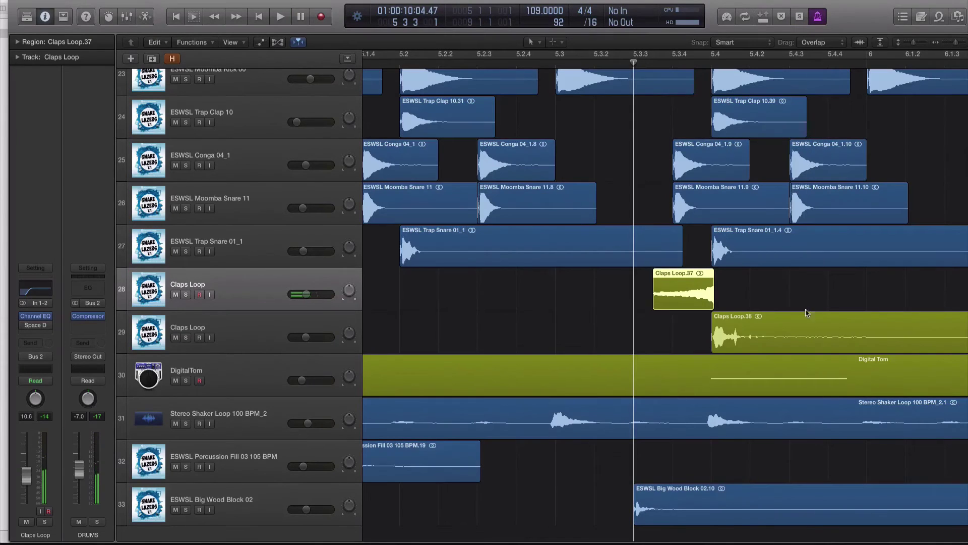
Select Claps Loop.37 and Claps Loop.38 together and audition both soloed from 5 3 3.
left_click(709, 335, "shift")
key("ctrl+s")
scroll(728, 321, "down", 4)
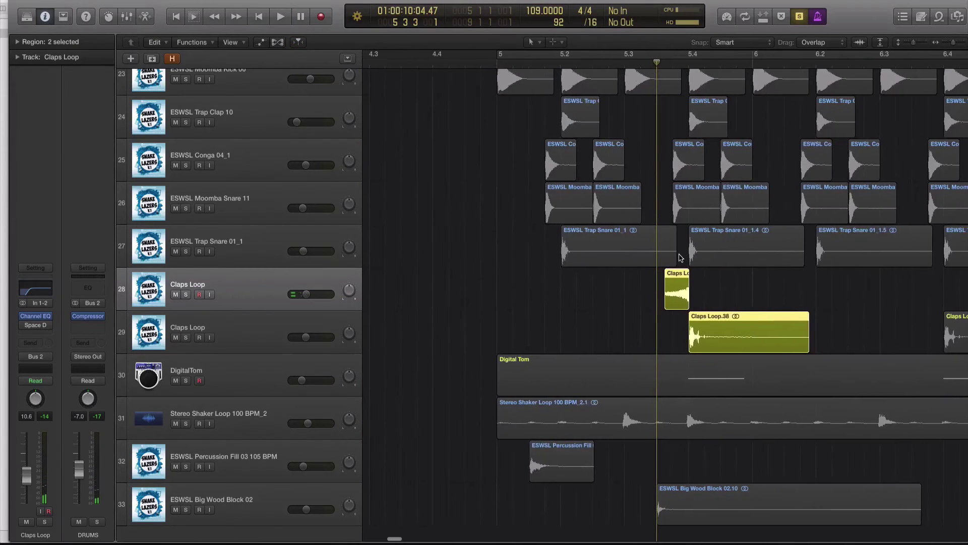
key("space")
key("space")
key("ctrl+s")
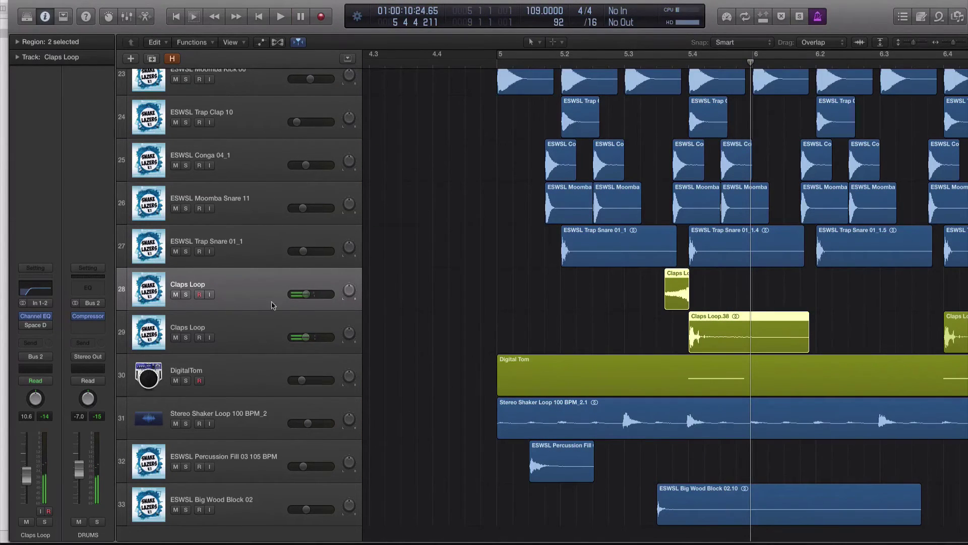
Copy the short Claps Loop.37 region so each copy ends at beat 4 of bars 6, 7 and 8, leading into Claps Loop.39, .40 and .41.
left_click(597, 335)
scroll(504, 308, "right", 10)
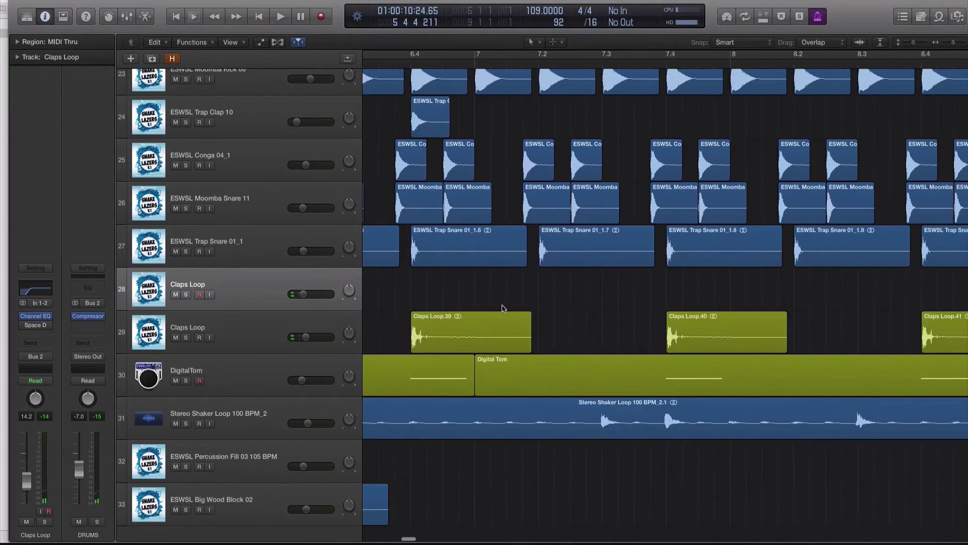
scroll(505, 307, "left", 5)
scroll(506, 307, "down", 4)
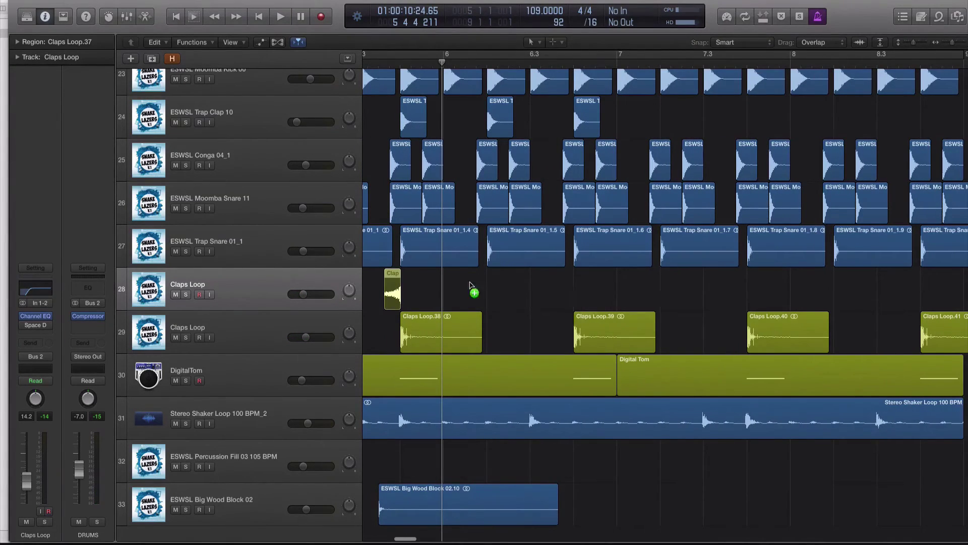
left_click_drag(469, 286, 910, 278)
scroll(907, 279, "down", 5)
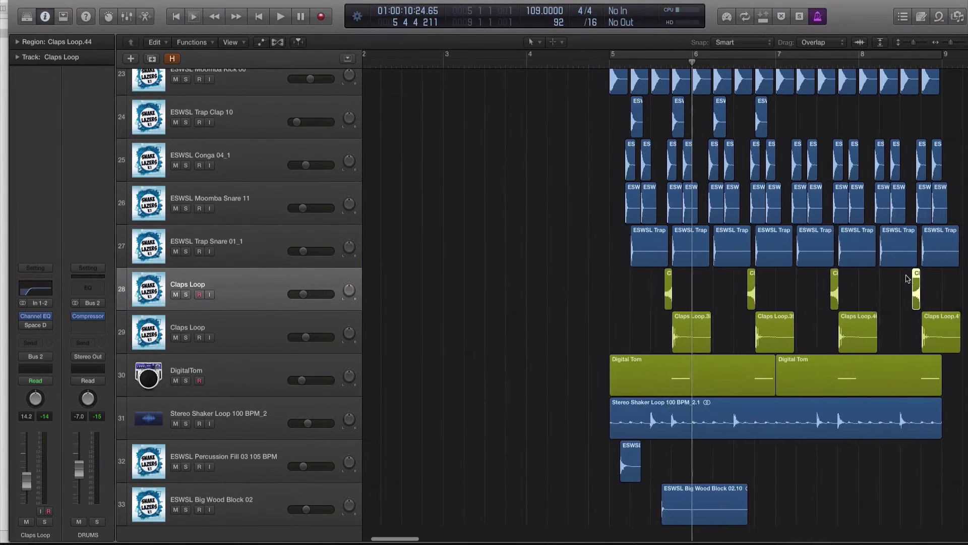
scroll(905, 279, "up", 5)
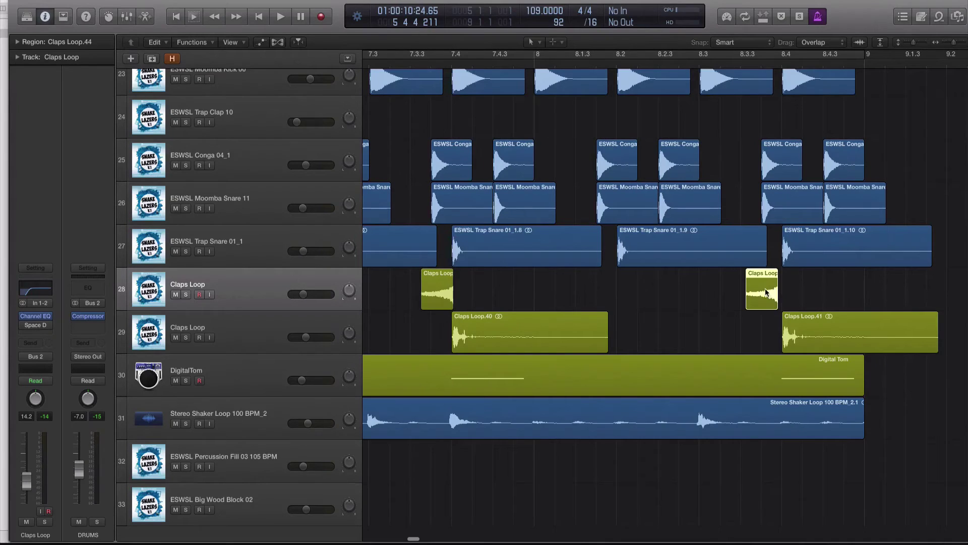
scroll(771, 293, "down", 6)
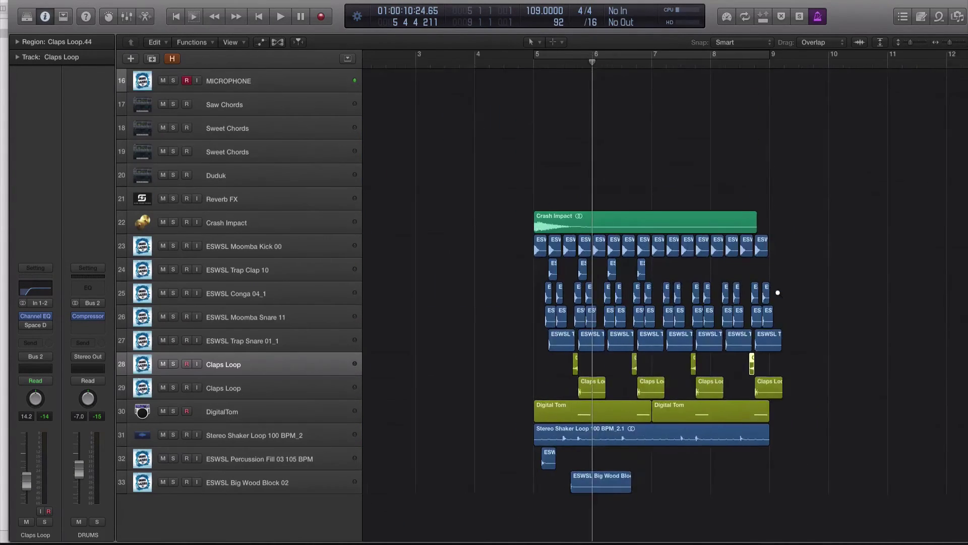
Turn on cycle mode over bars 5–9 and audition the full groove with the repeated clap lead-ins.
scroll(777, 293, "down", 3)
key("space")
scroll(724, 281, "right", 10)
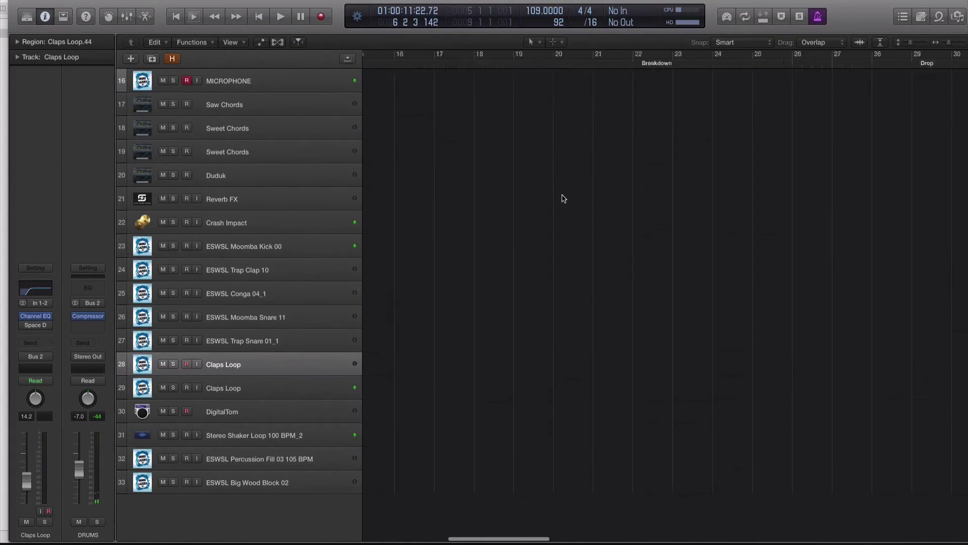
scroll(564, 199, "left", 10)
left_click(526, 56)
key("space")
key("XF86AudioRaiseVolume")
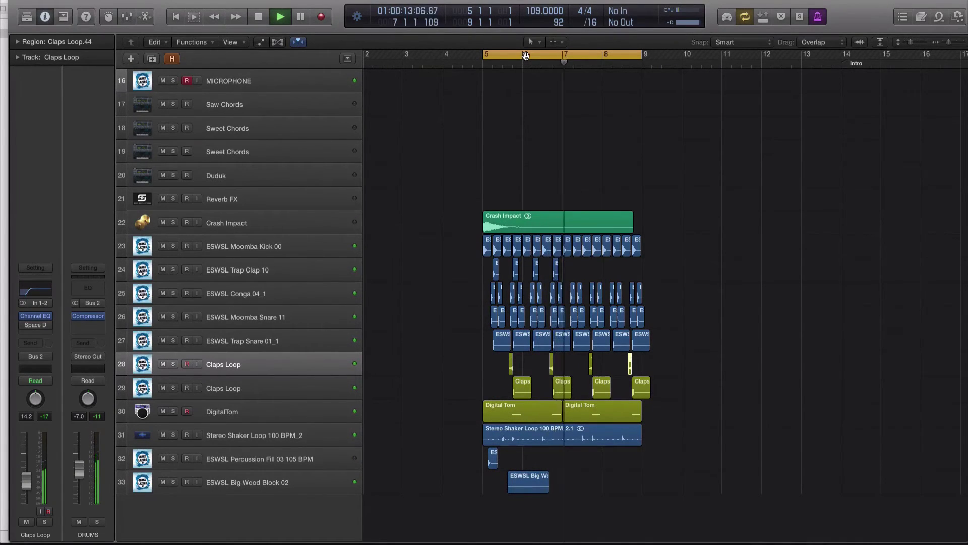
Stop playback and delete the claps and their lead-in regions at beat 4 of bars 6 and 8.
key("super+Right")
key("super+Right")
key("super+Right")
scroll(536, 344, "right", 2)
key("space")
scroll(463, 398, "left", 2)
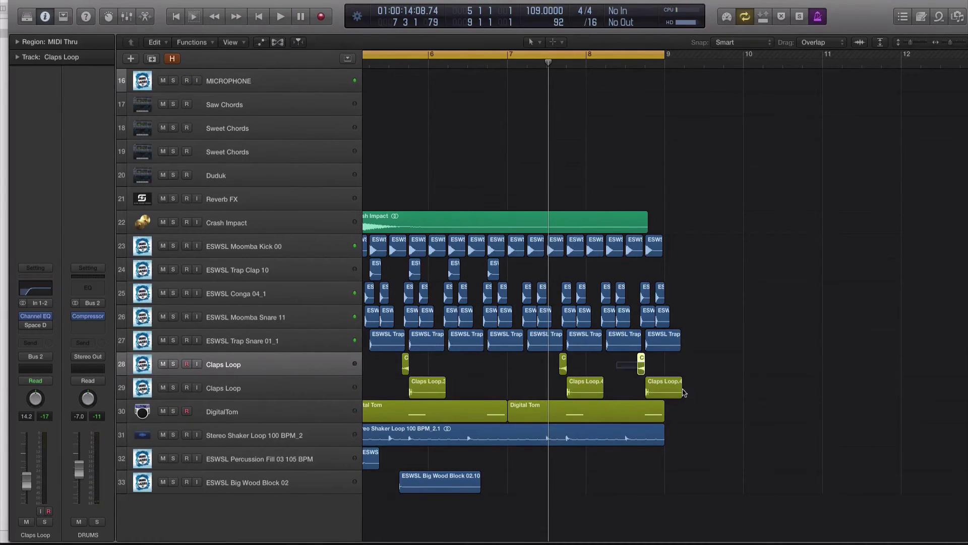
left_click_drag(683, 388, 653, 363)
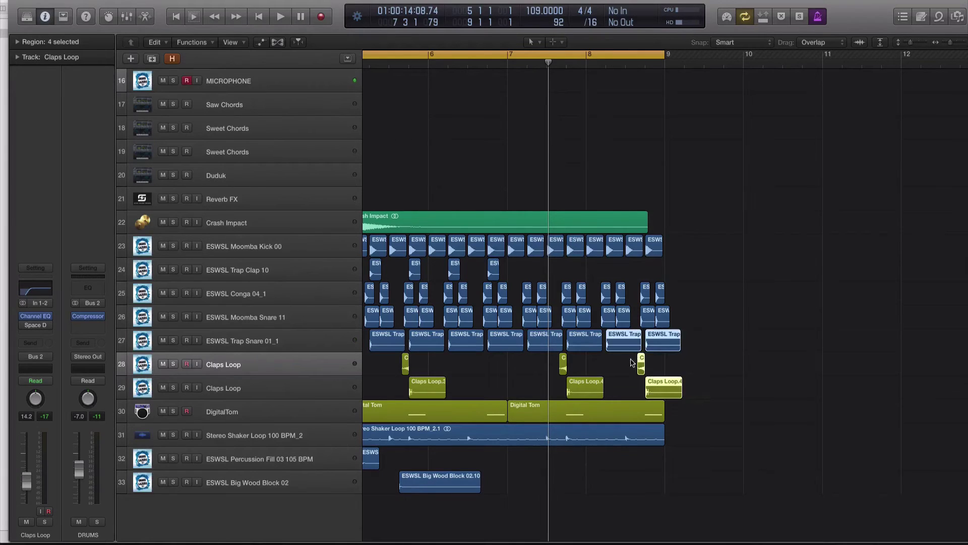
scroll(678, 392, "left", 5)
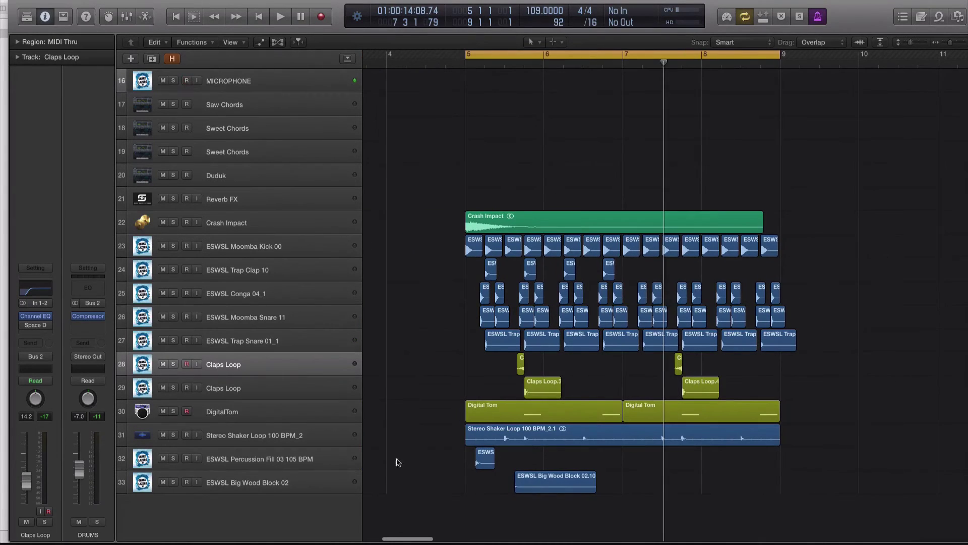
Select the ESWSL Percussion Fill 03 105 BPM track and audition the cycled groove from bar 5 into bar 6.
left_click(280, 463)
key("super+Down")
key("super+Down")
key("super+Down")
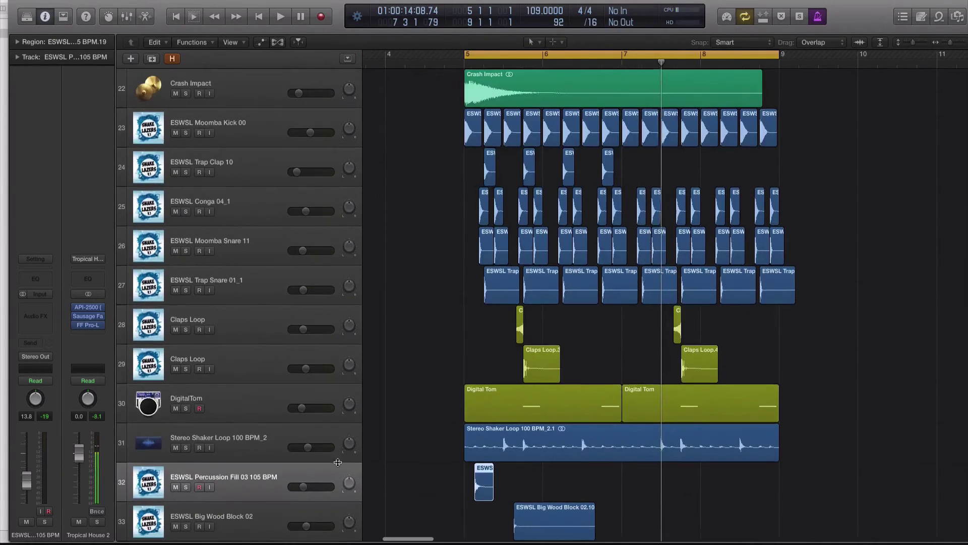
key("super+Right")
key("super+Right")
scroll(468, 450, "right", 3)
key("space")
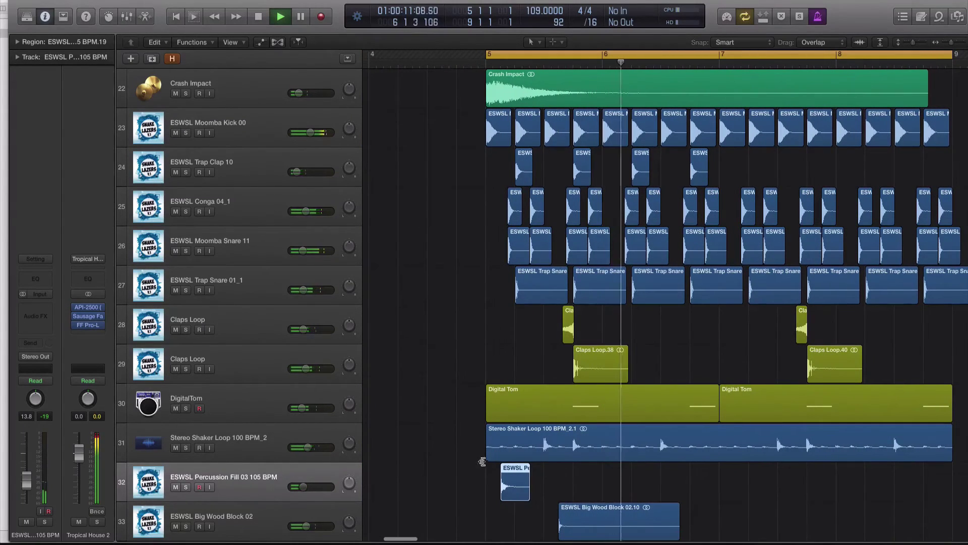
key("space")
Copy the percussion fill region to just before beat 3 of bar 6, turn off cycle mode and audition it.
left_click_drag(528, 478, 679, 479)
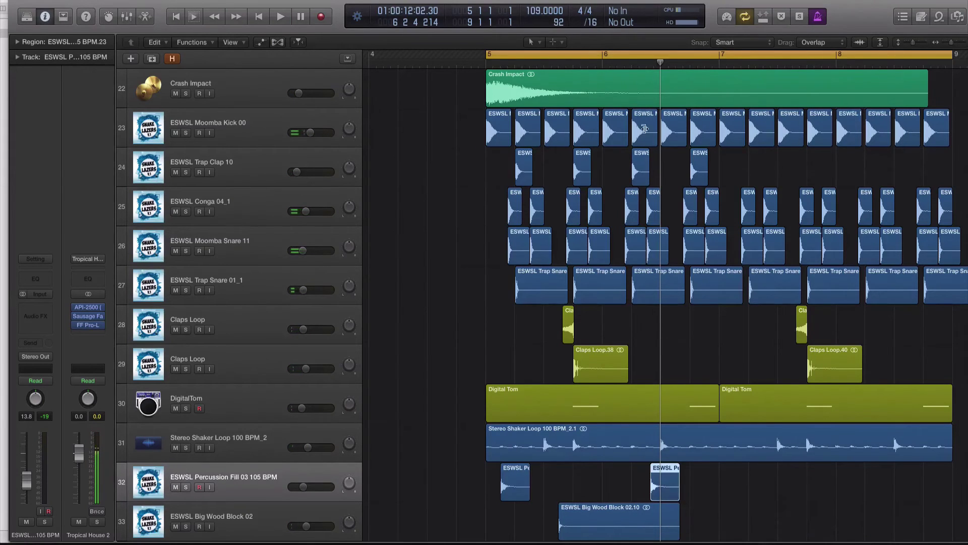
left_click(605, 55)
key("space")
scroll(649, 222, "up", 2)
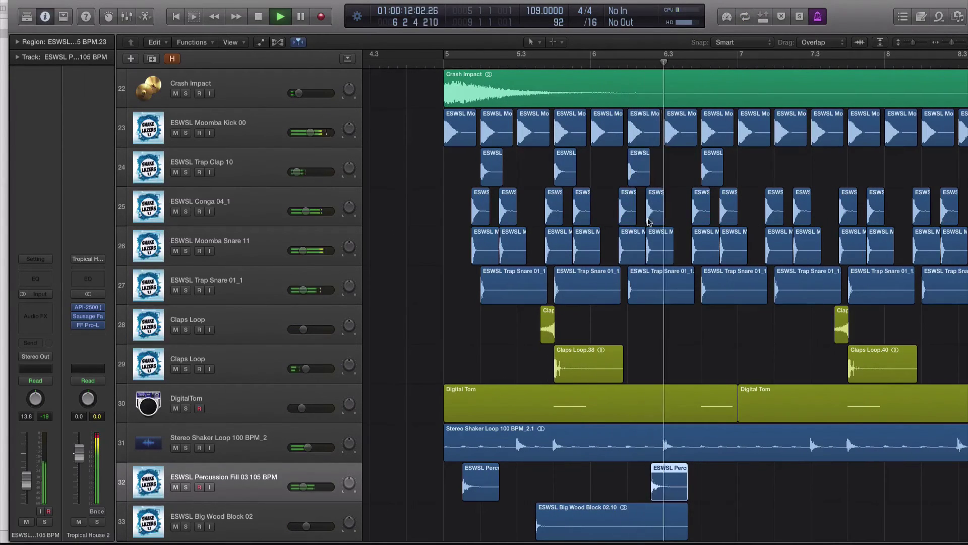
key("space")
Try the copied percussion fill at beat 3 of bar 6 and audition it.
left_click_drag(670, 480, 684, 480)
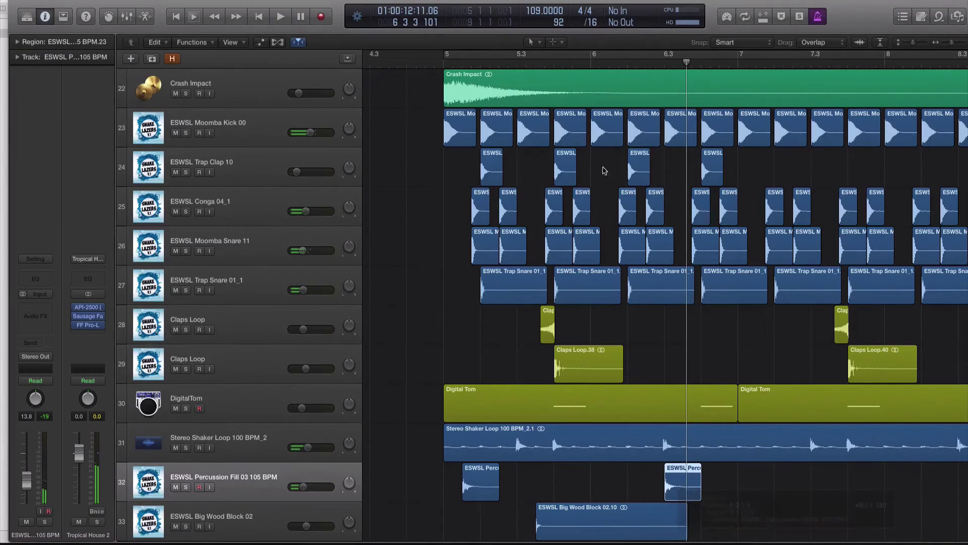
key("space")
scroll(641, 469, "up", 3)
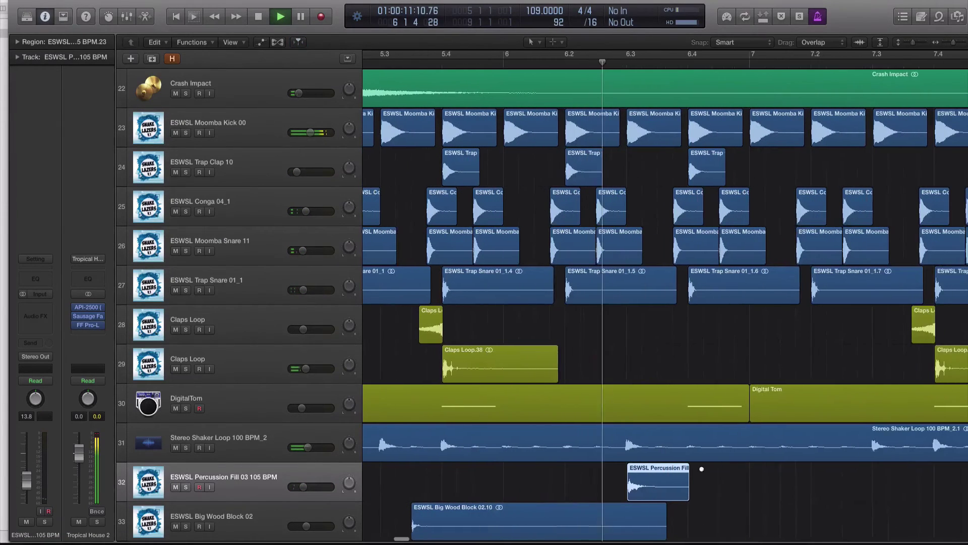
key("space")
Move the copied percussion fill to 6 1 3 and audition it from bar 6.
left_click_drag(639, 485, 541, 479)
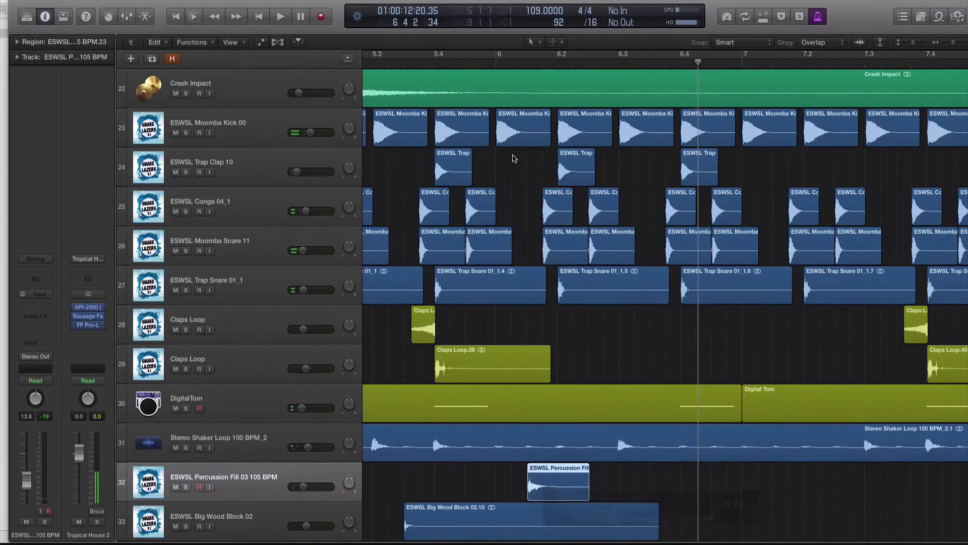
double_click(496, 64)
scroll(644, 469, "down", 2)
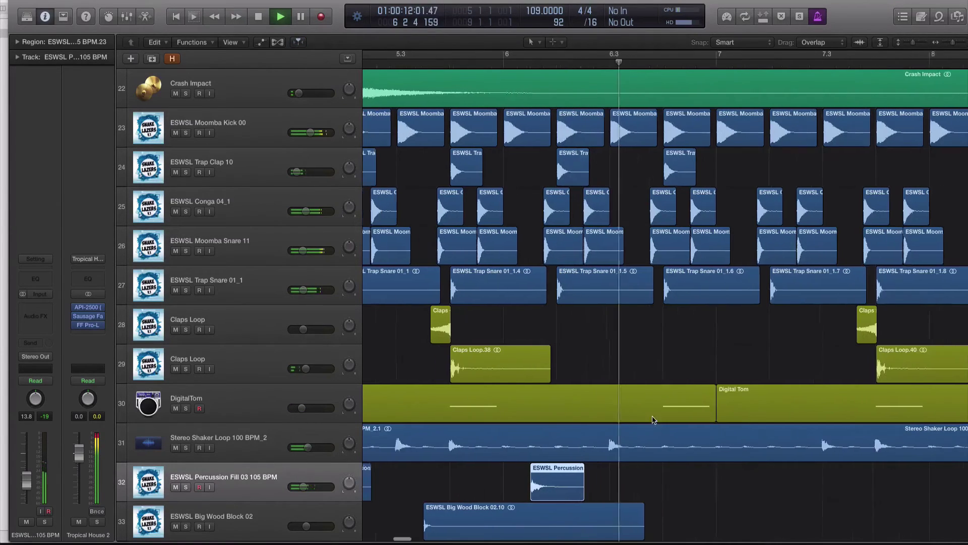
scroll(643, 469, "left", 3)
key("space")
Copy the Big Wood Block 02.10 region to 7 1 4 and audition the groove from bar 6 into bar 8.
left_click_drag(588, 519, 904, 514)
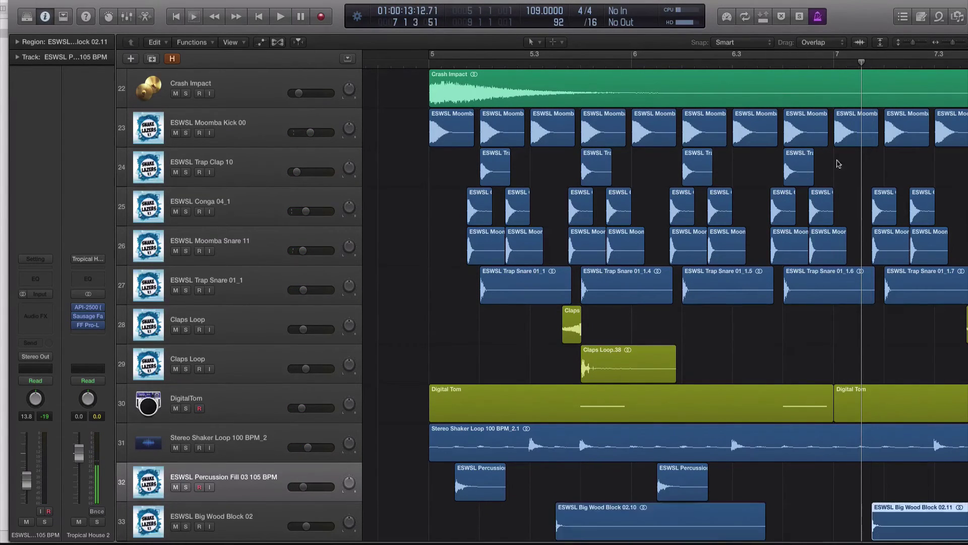
left_click(634, 64)
key("space")
key("super+Left")
scroll(664, 337, "right", 5)
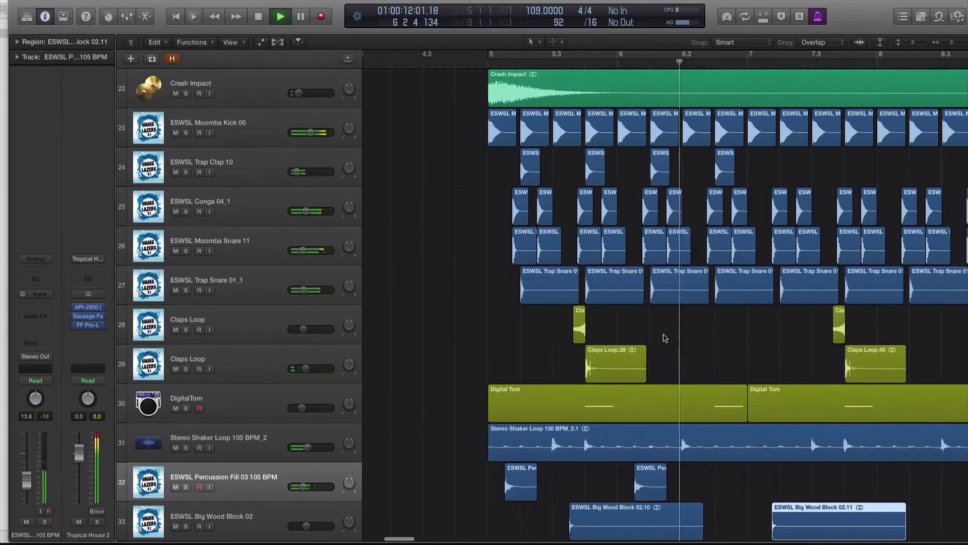
scroll(651, 342, "down", 2)
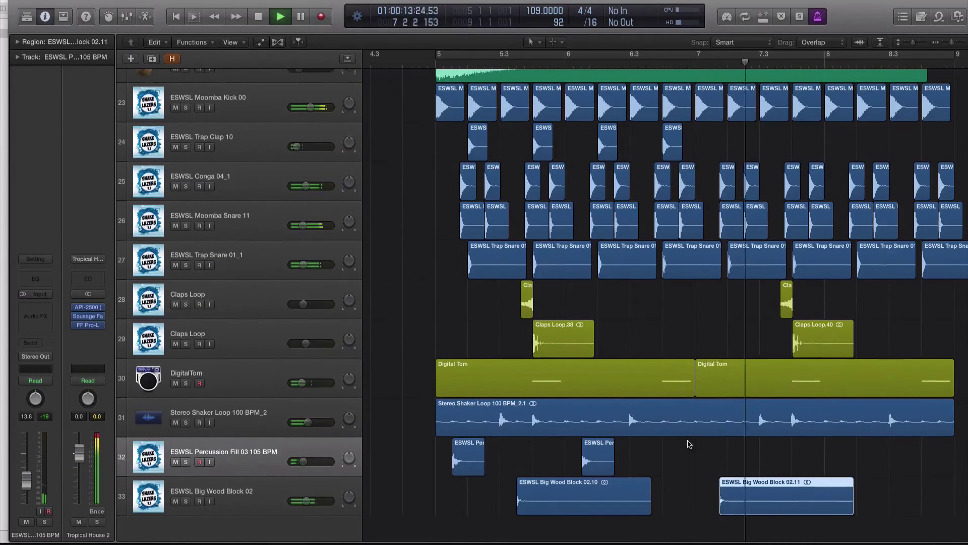
left_click(657, 455)
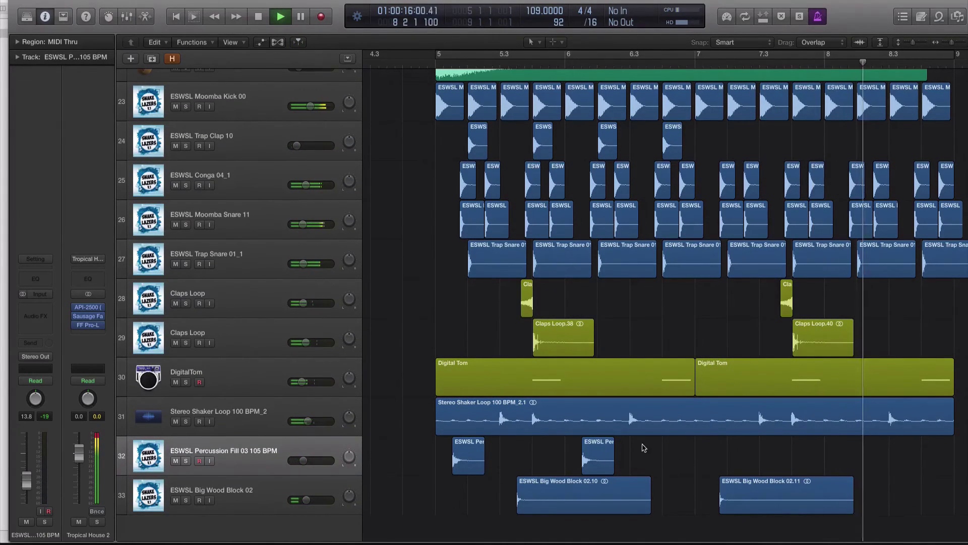
key("space")
Copy the percussion fill to 7 4 3, audition it from bar 7, and turn cycle mode back on for bars 5–9.
left_click_drag(646, 456, 831, 456)
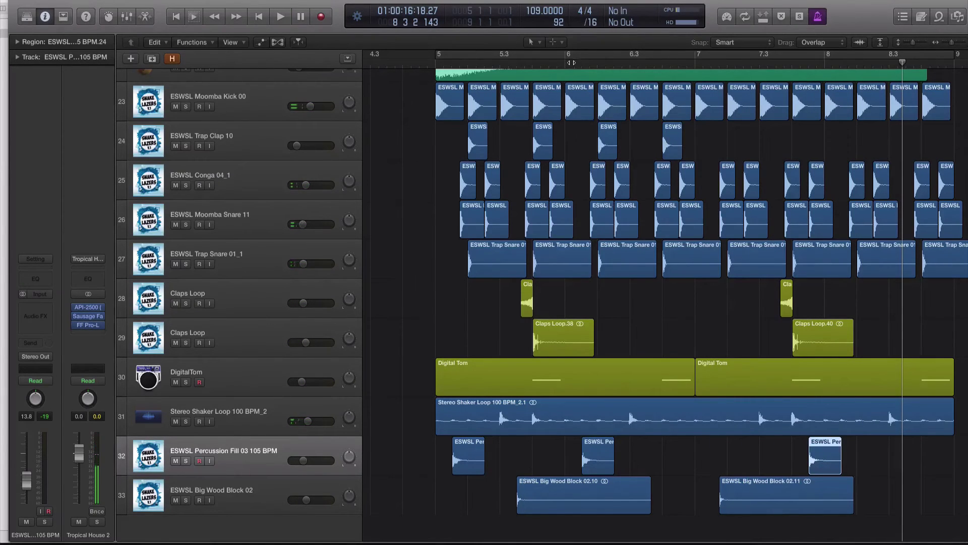
double_click(700, 64)
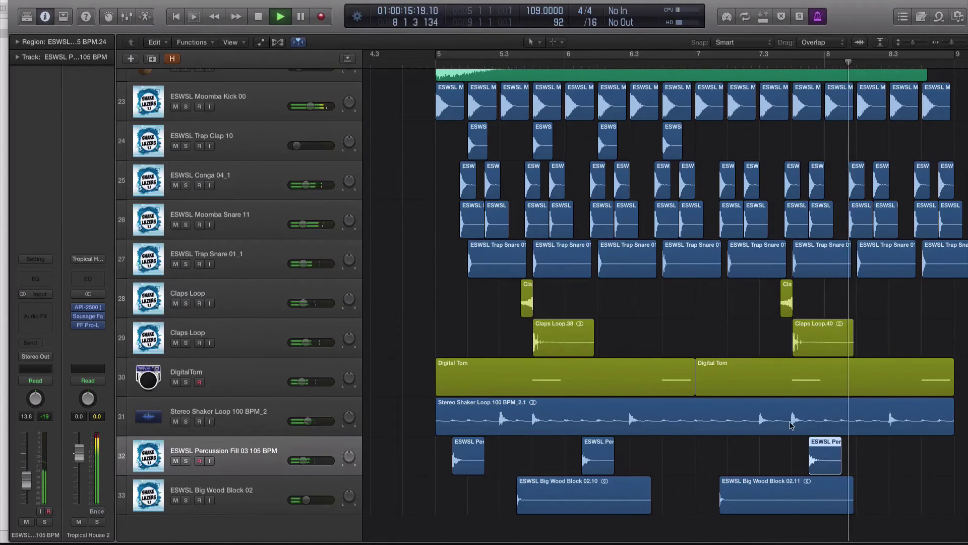
scroll(876, 444, "left", 2)
left_click(580, 52)
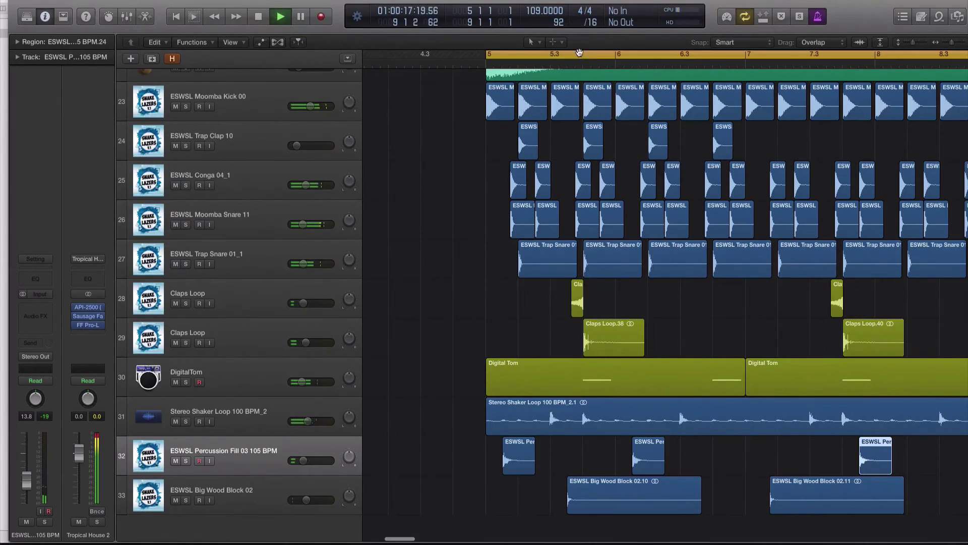
scroll(667, 311, "down", 5)
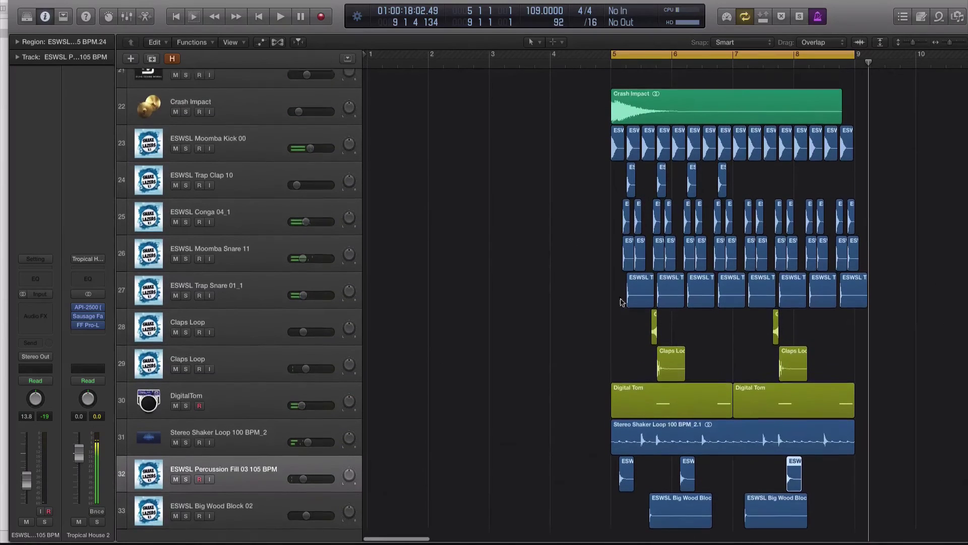
Move the Crash Impact track directly below the ESWSL Big Wood Block 02 track, at the end of the drum tracks.
left_click(276, 125)
scroll(403, 192, "down", 2)
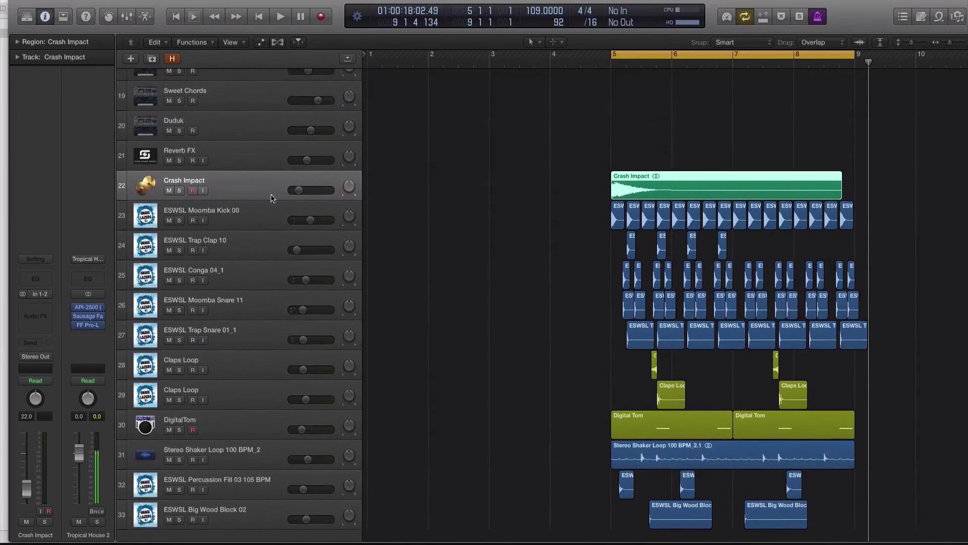
left_click_drag(273, 197, 340, 495)
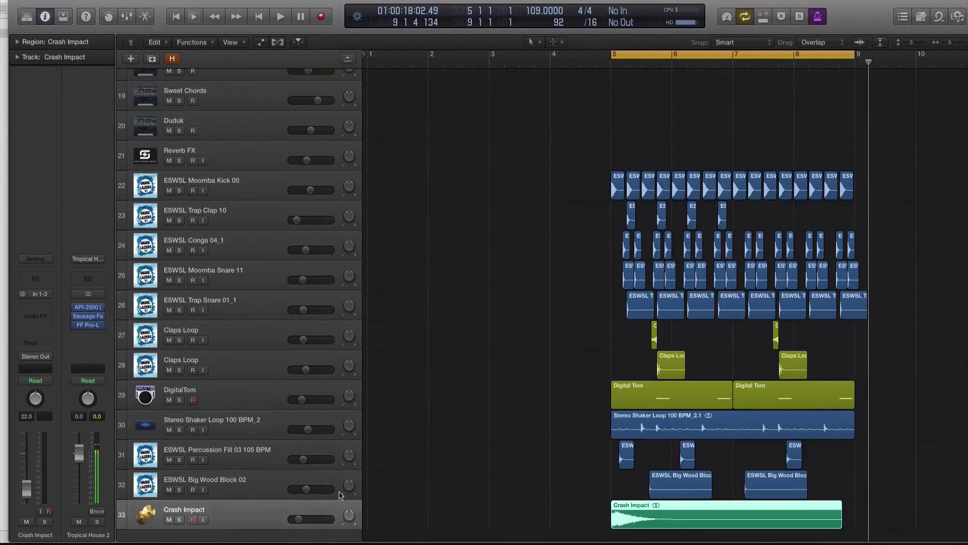
Select the Saw Chords track as the record-enabled instrument track.
left_click(261, 184, "shift")
left_click(263, 117)
scroll(264, 115, "up", 3)
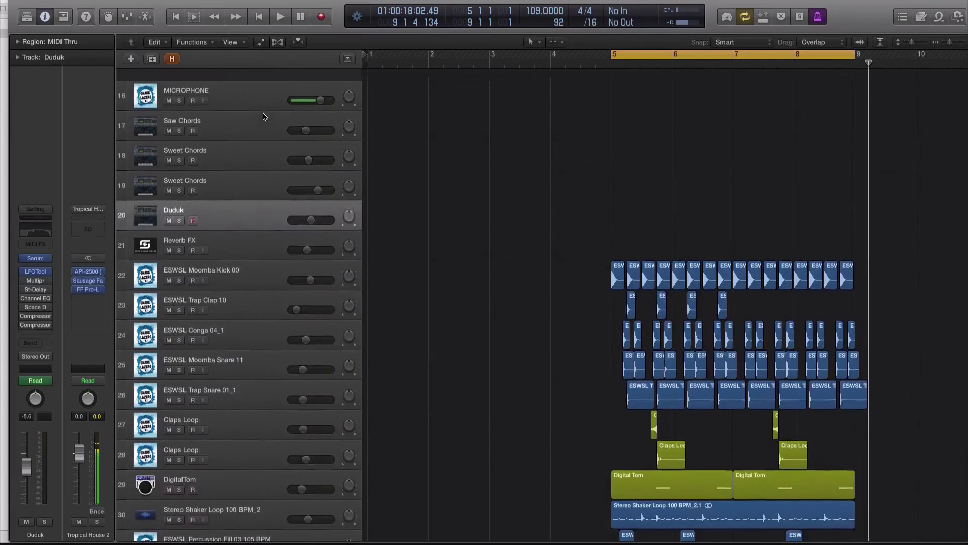
left_click(242, 122)
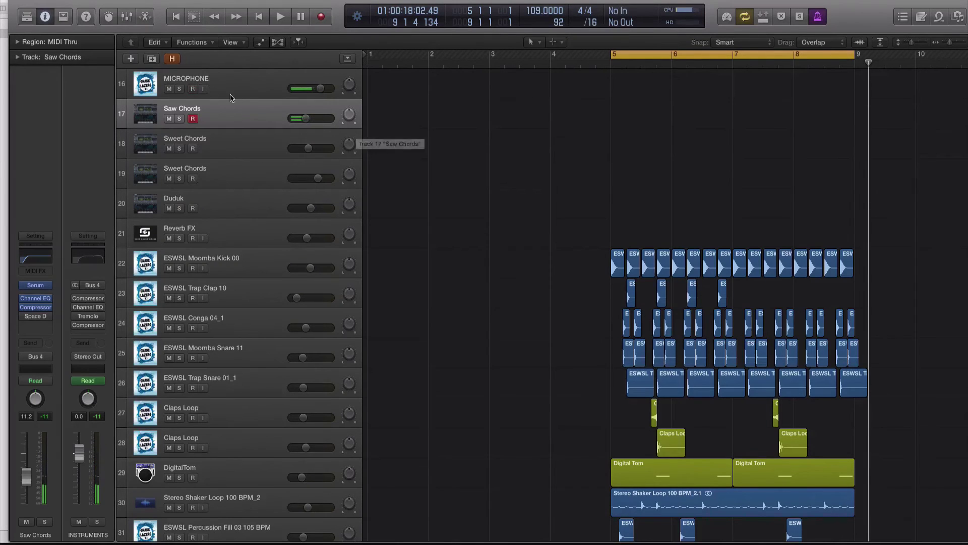
With the MICROPHONE track disarmed, record a MIDI chord part on the Saw Chords track over bars 5–9.
scroll(610, 139, "down", 4)
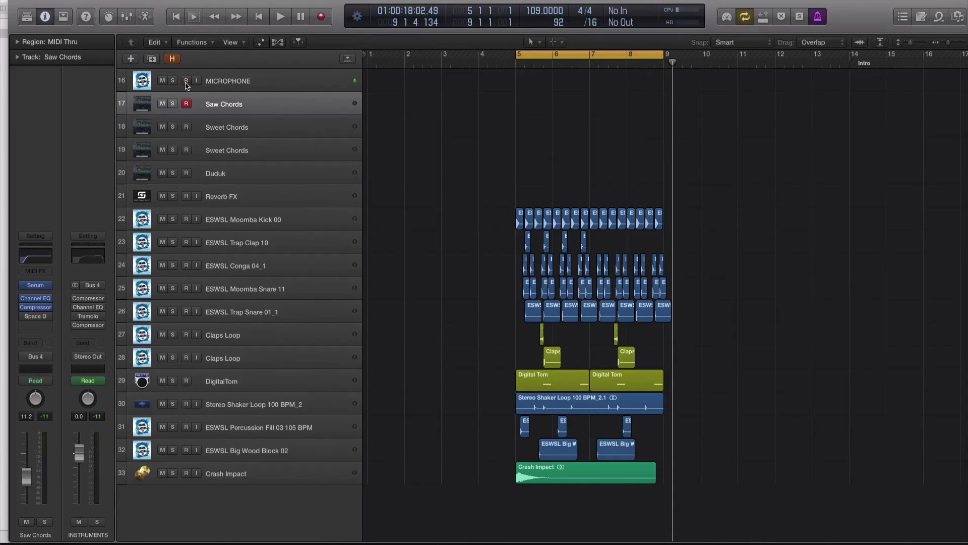
key("r")
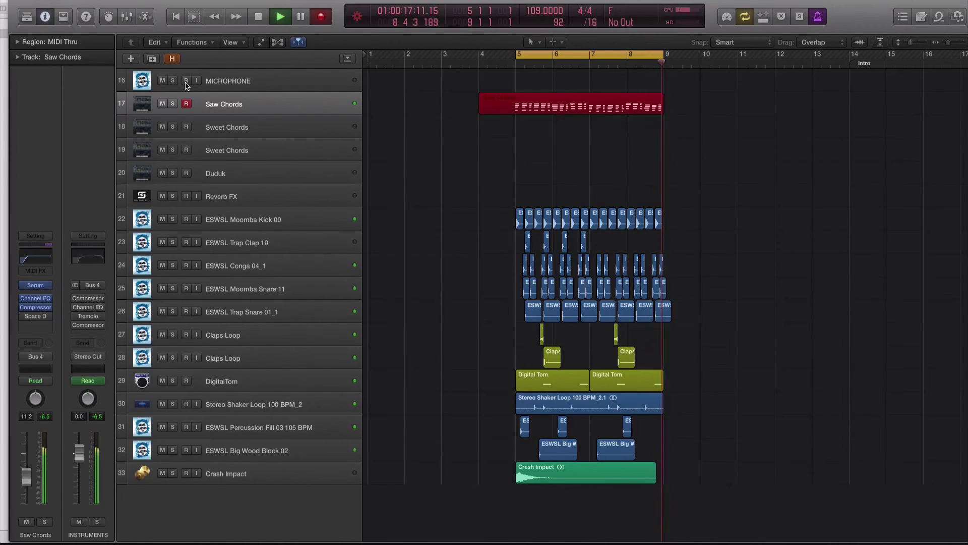
key("space")
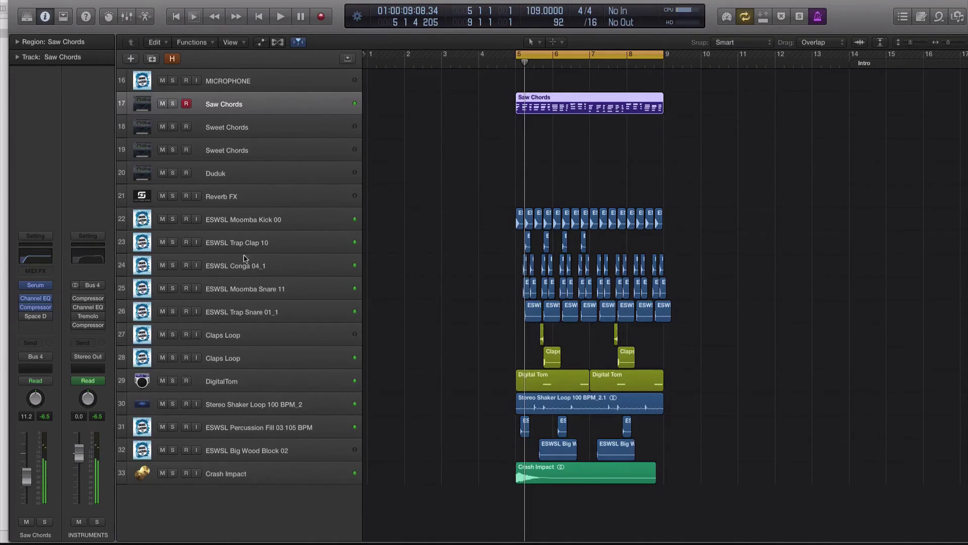
Open the Saw Chords region in the Piano Roll, quantize its notes to 1/16 Note and play it back.
key("e")
left_click(224, 358)
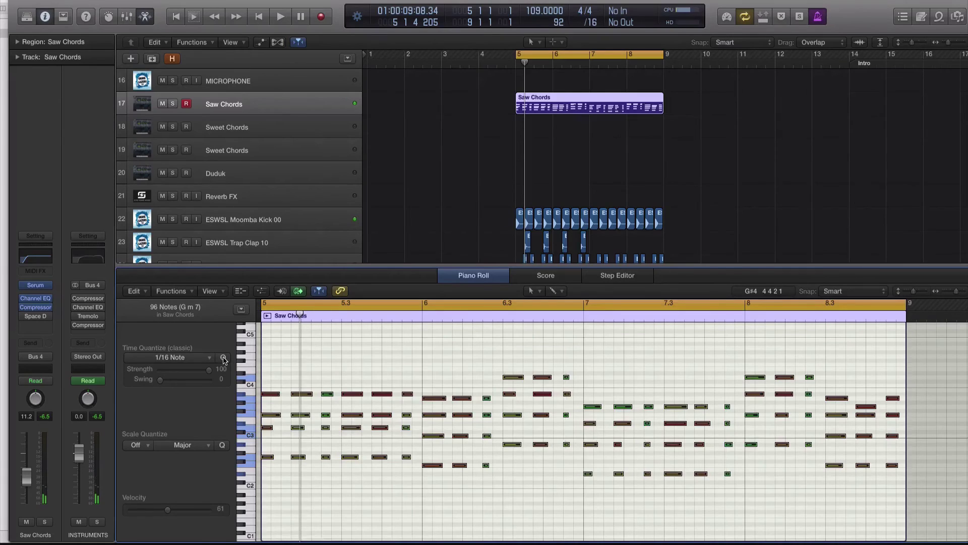
key("space")
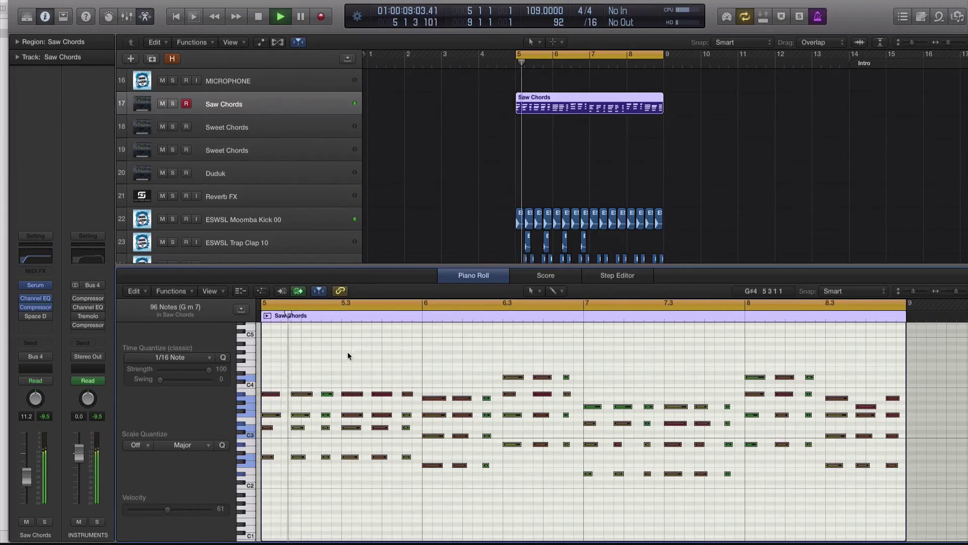
Audition the two Sweet Chords instruments and the Duduk in turn by selecting each track, stopping the loop playback in between.
left_click(230, 126)
scroll(341, 137, "up", 1)
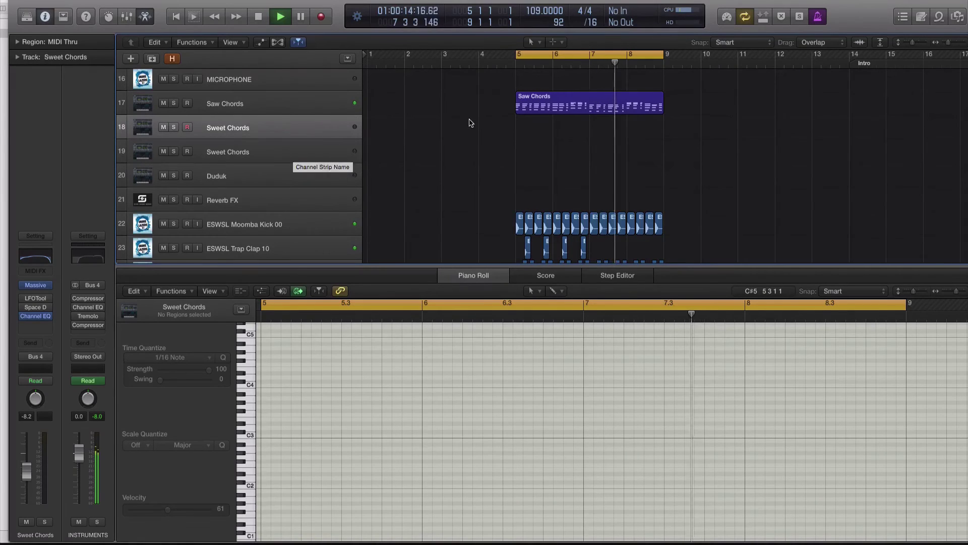
key("super+Down")
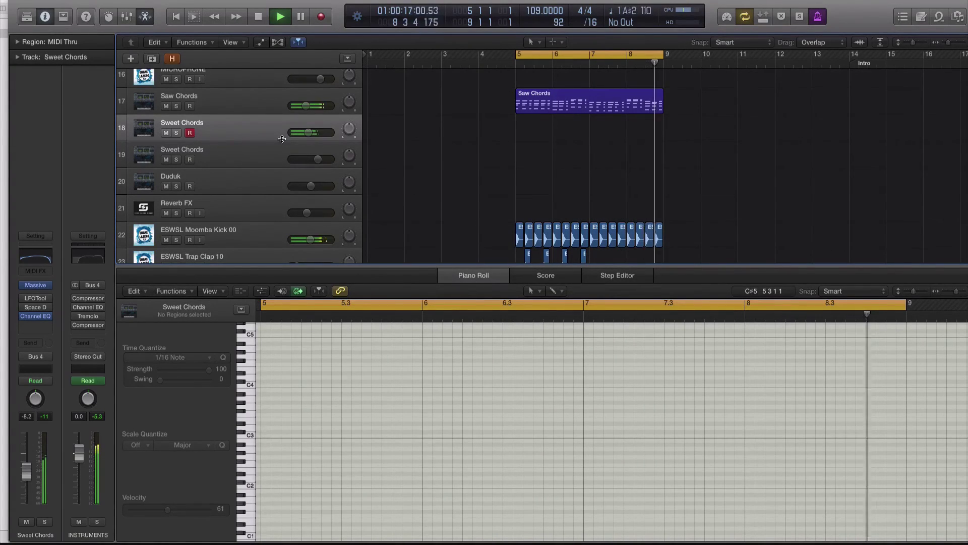
left_click(265, 153)
key("space")
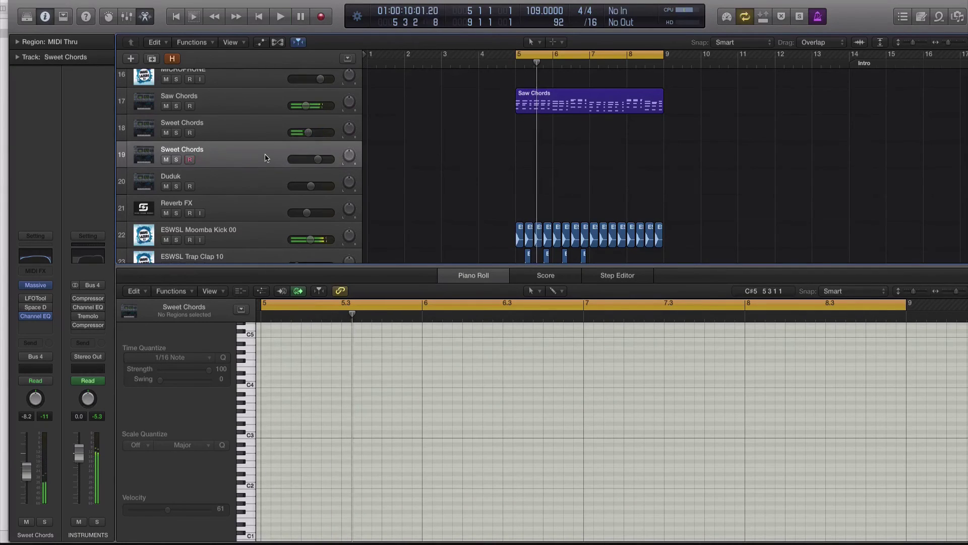
left_click(265, 180)
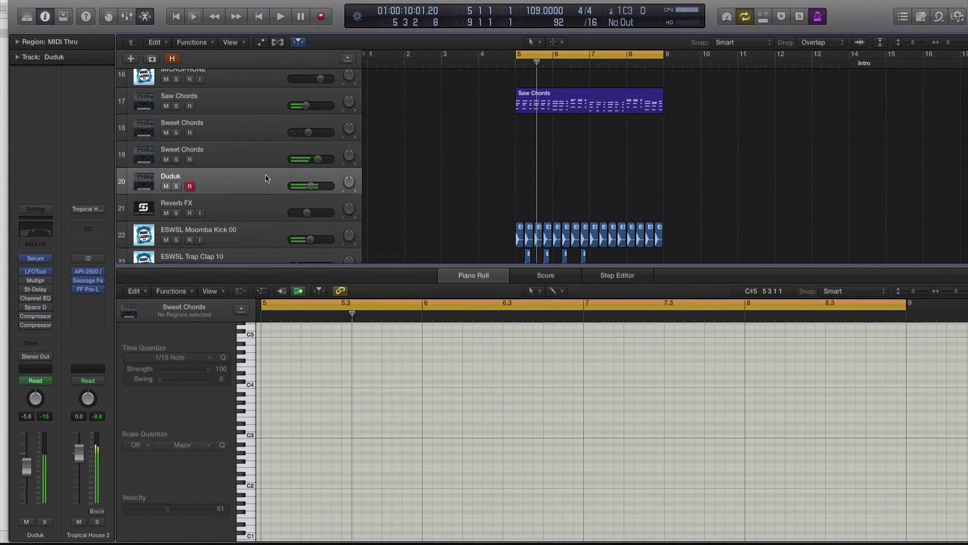
Record-enable the MICROPHONE track and close the Piano Roll so the arrangement fills the window.
scroll(207, 90, "up", 1)
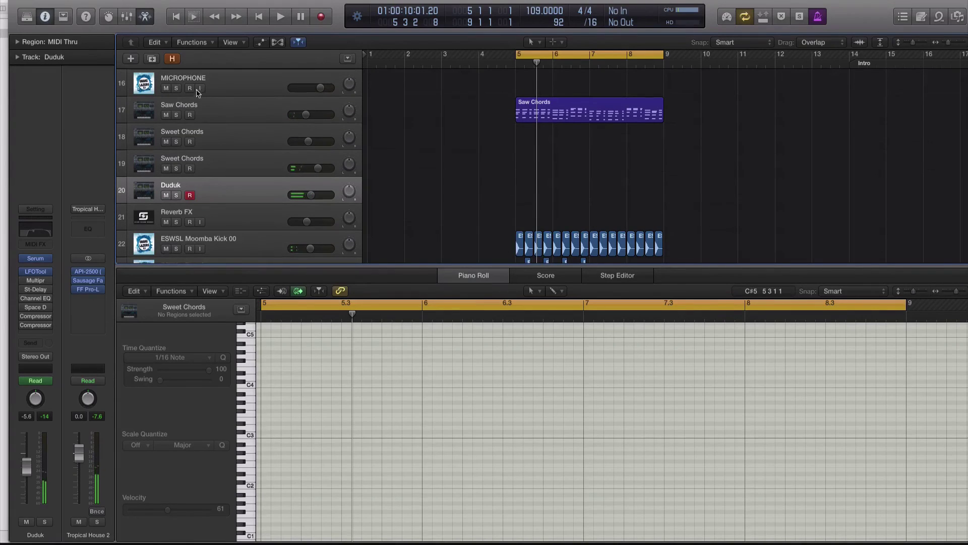
left_click(189, 86)
scroll(518, 126, "down", 1)
scroll(518, 126, "up", 2)
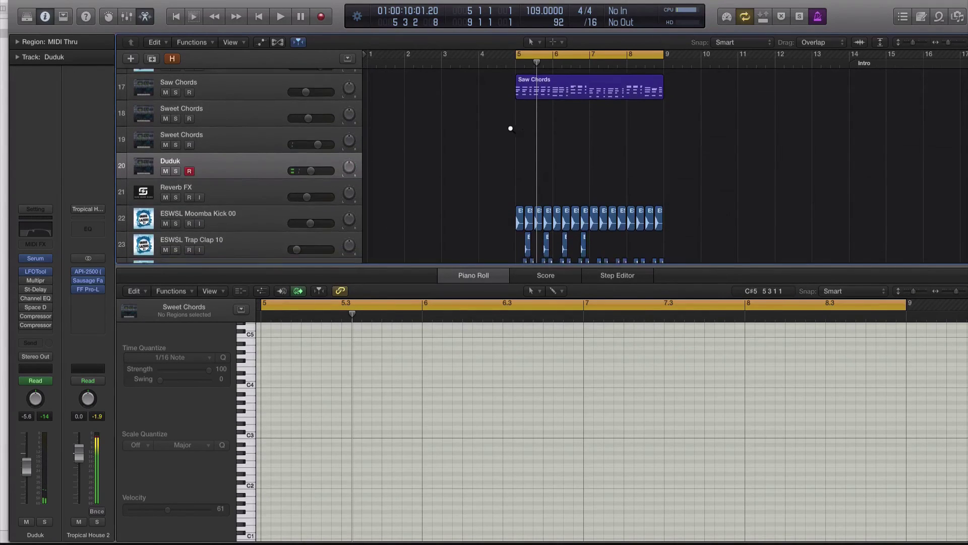
key("x")
key("x")
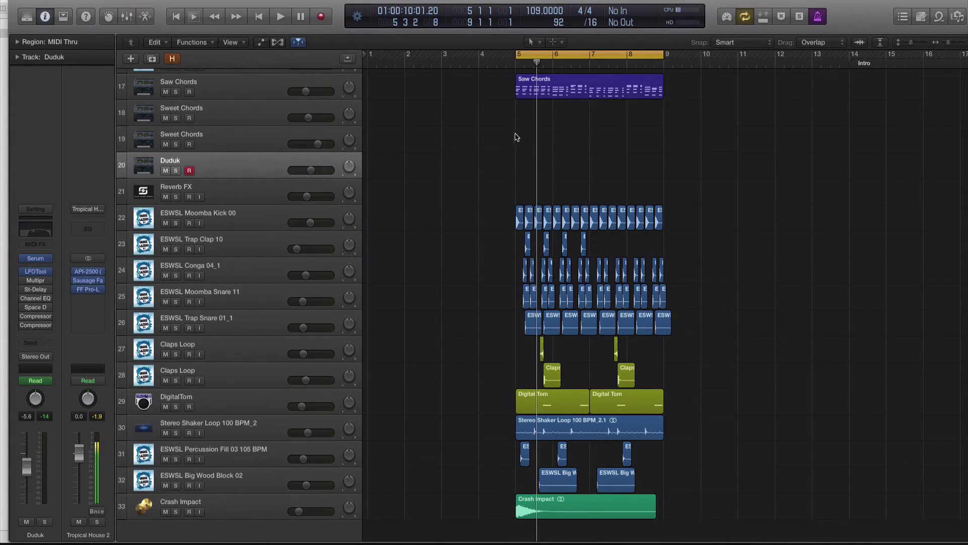
Reduce the track heights to fit the MICROPHONE through Crash Impact tracks in view, and leave no regions selected.
left_click_drag(471, 160, 650, 320)
key("super+Up")
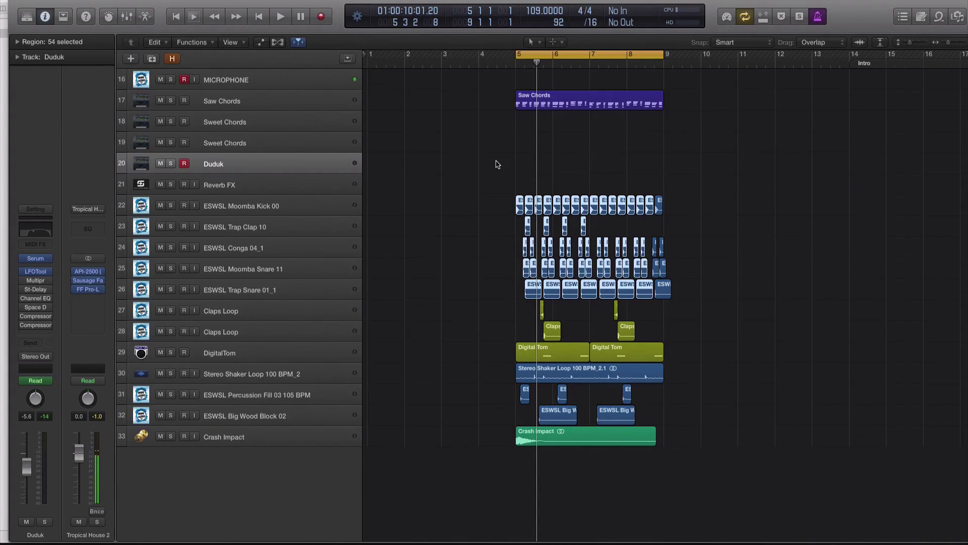
left_click(590, 156)
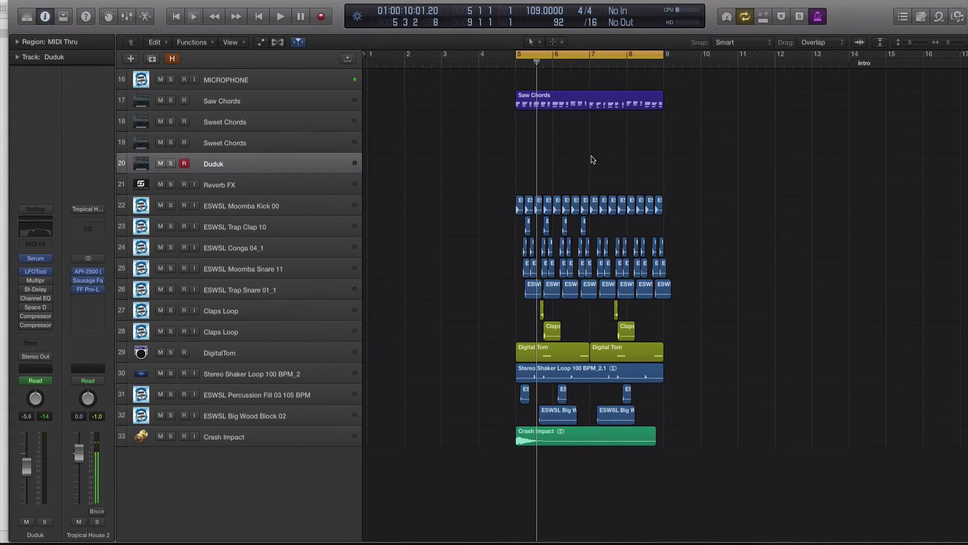